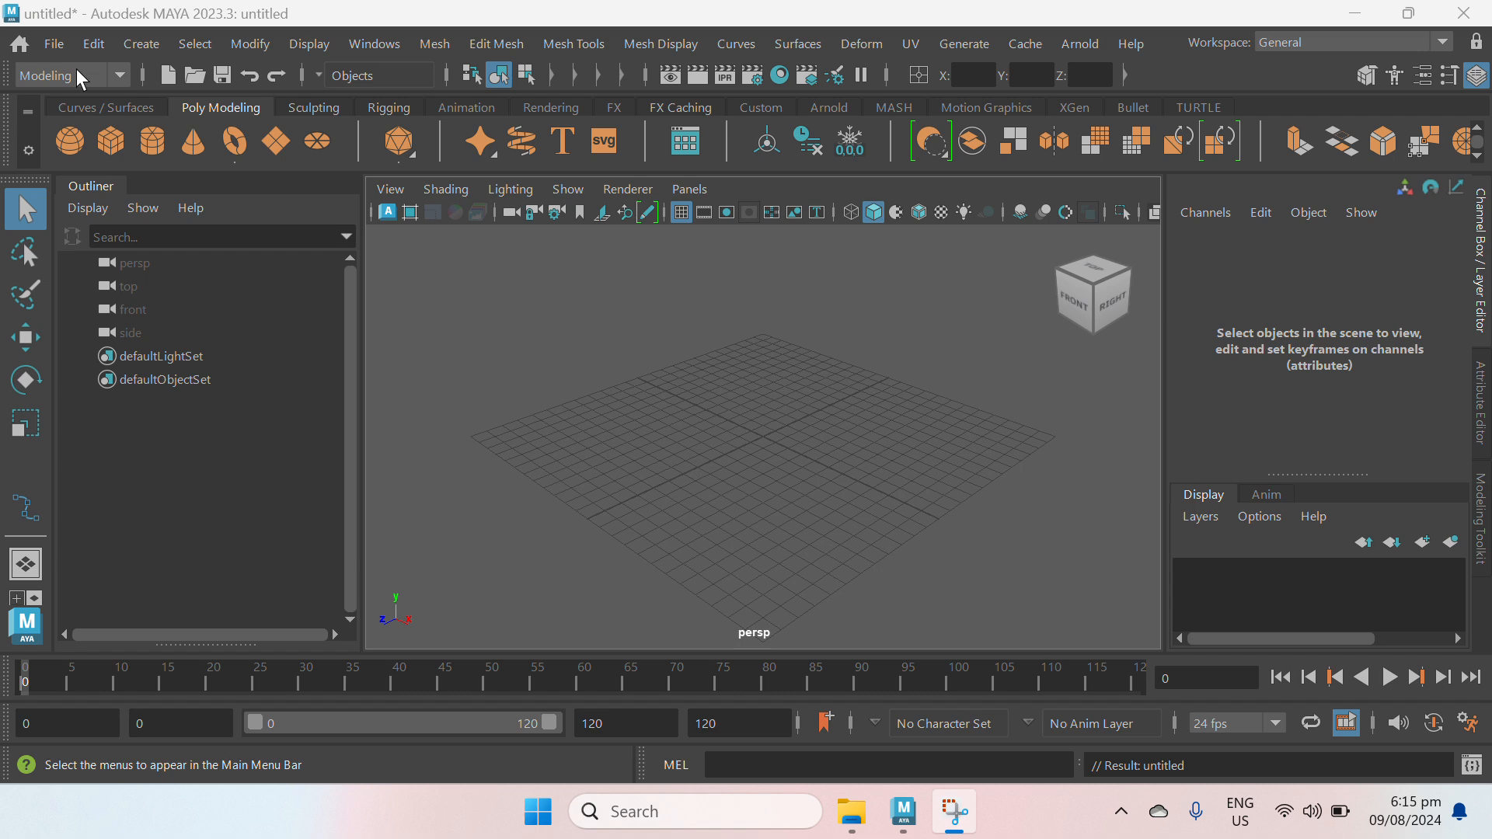
Step: Switch through the Rigging, Animation and FX menu sets, and return to the Modeling set
click(119, 75)
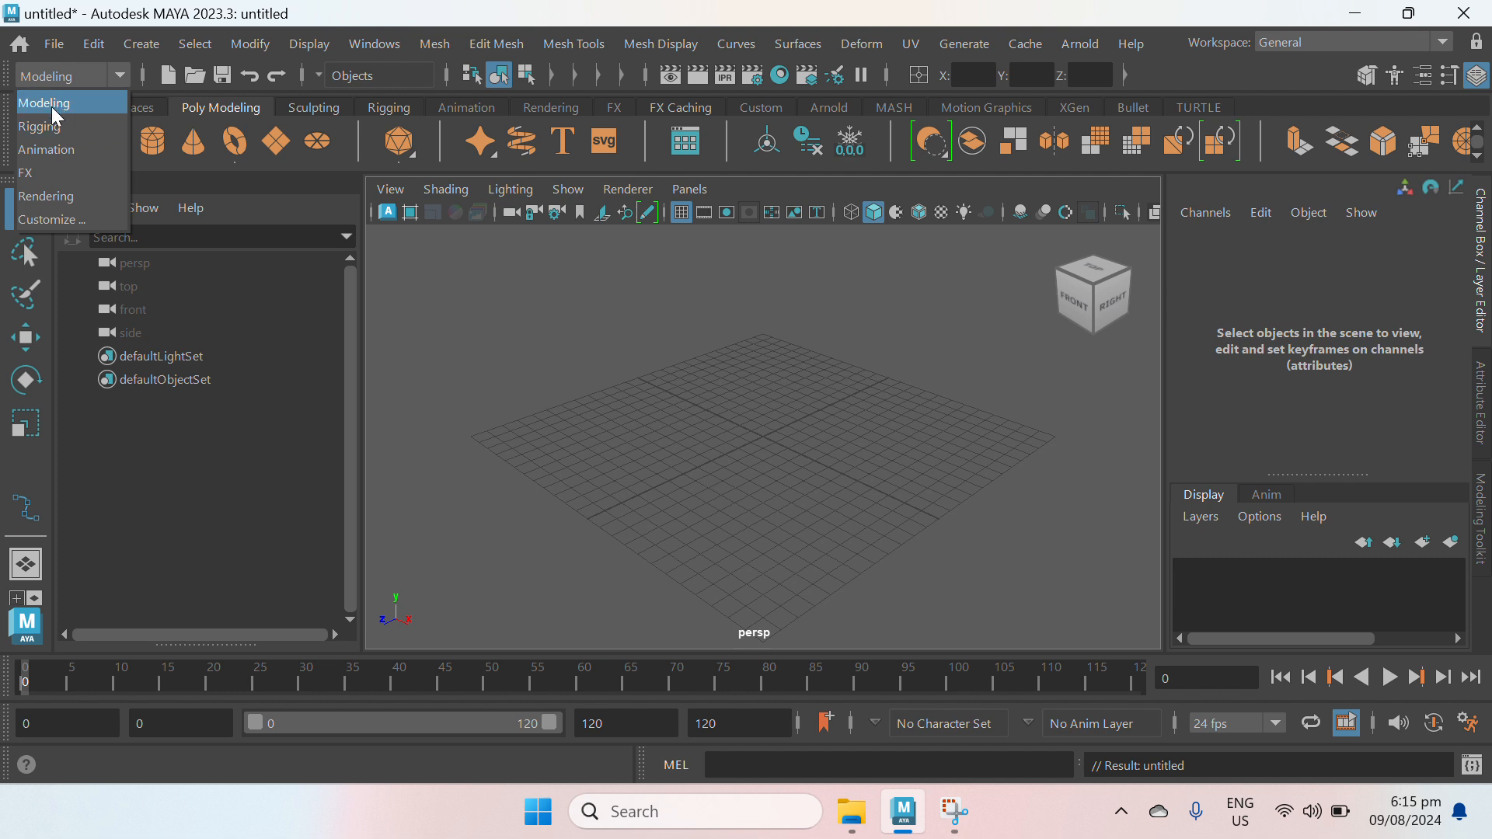
click(59, 125)
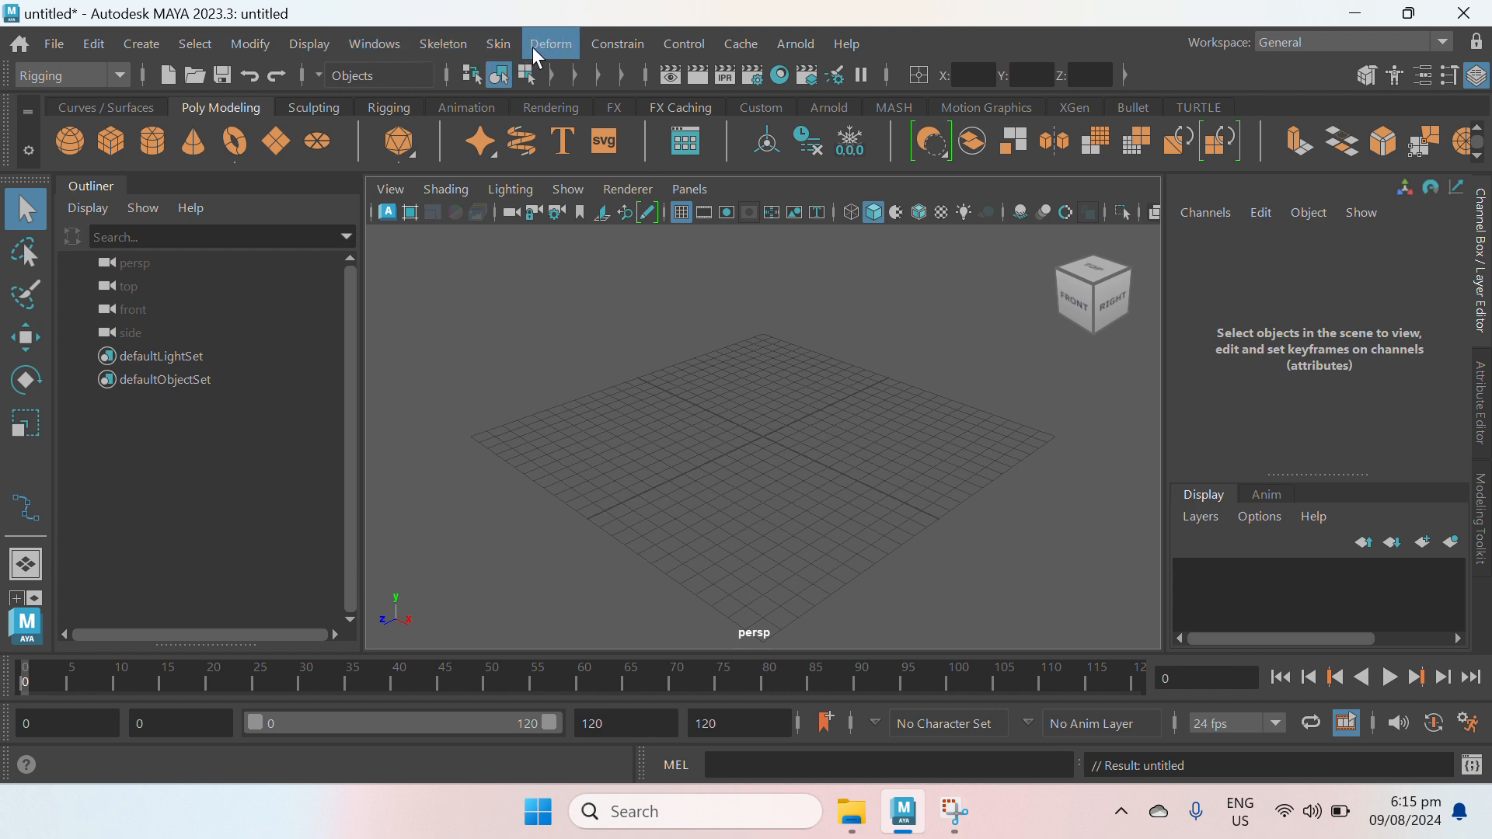
click(115, 75)
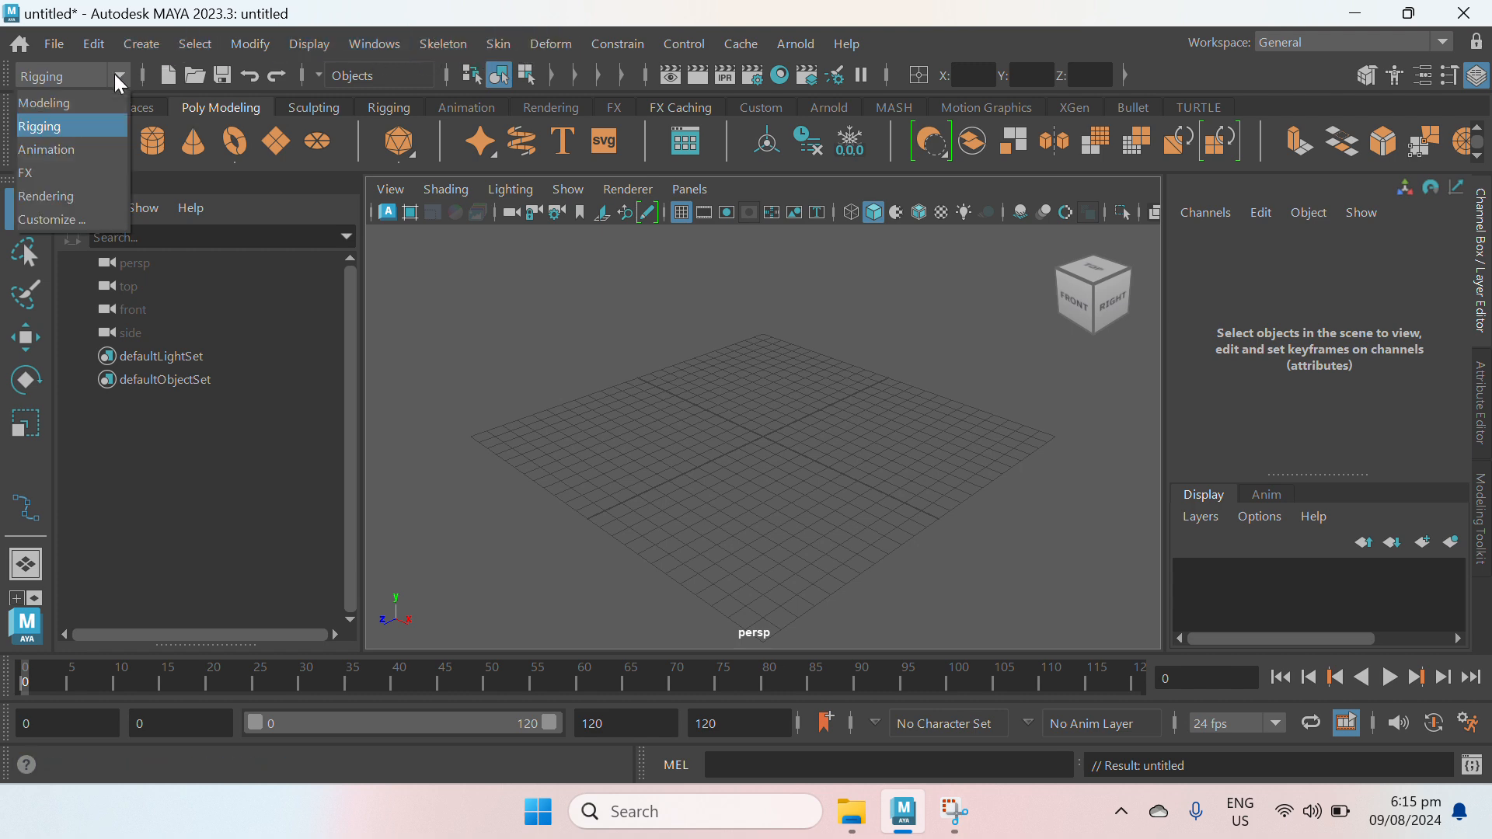
click(68, 145)
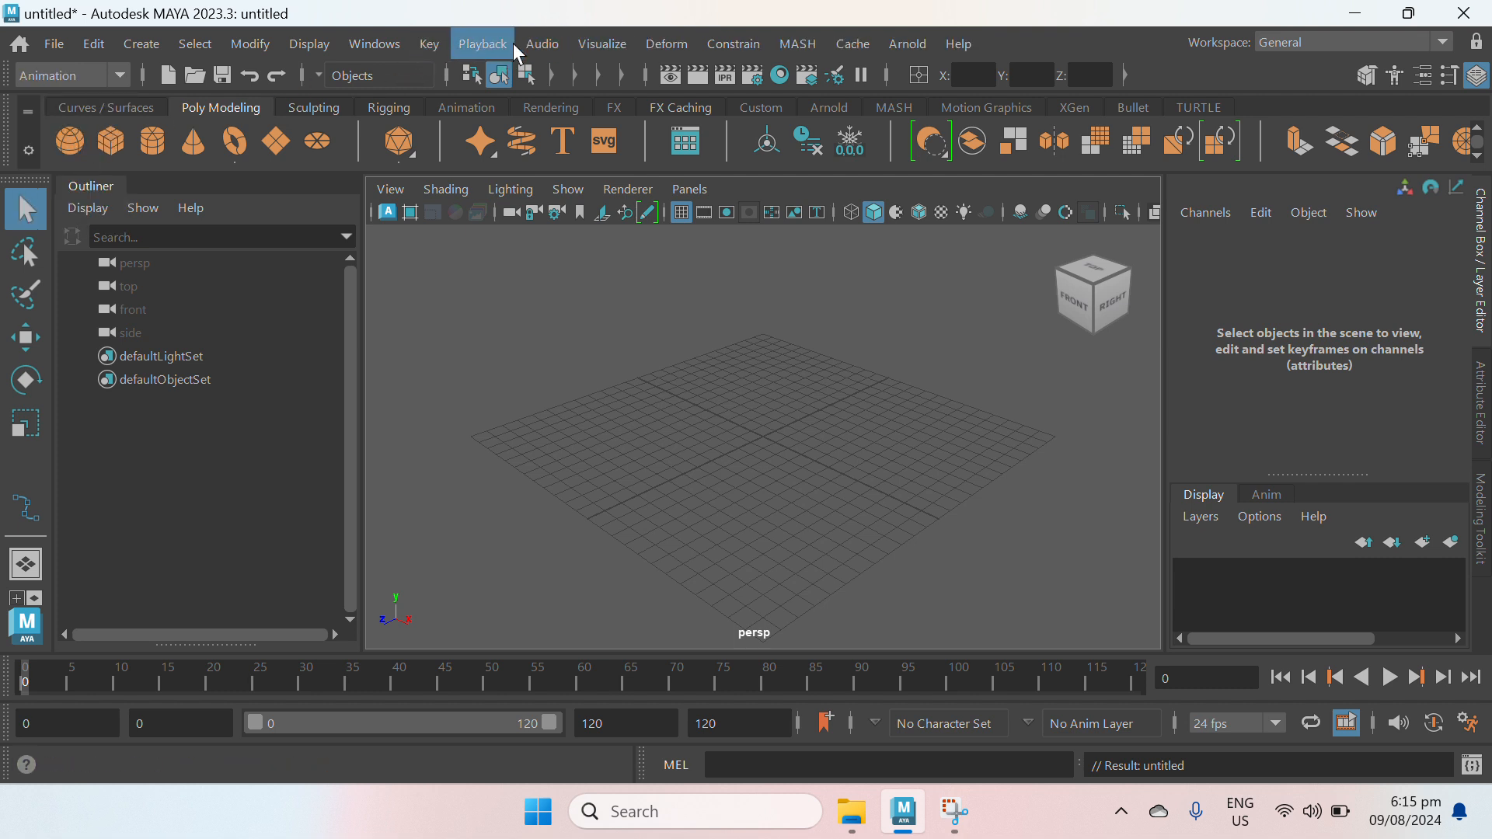
click(119, 77)
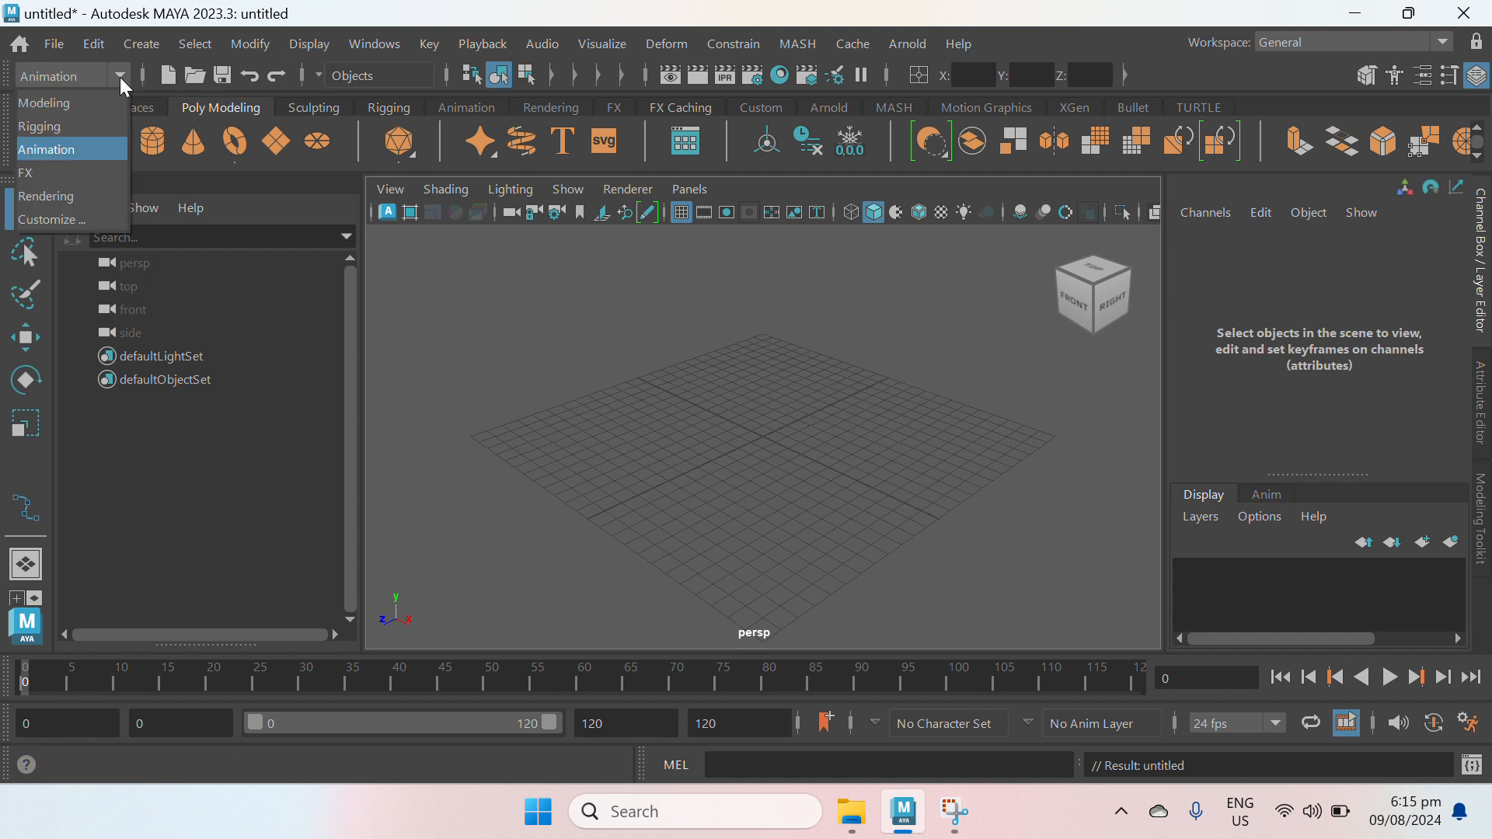
click(39, 170)
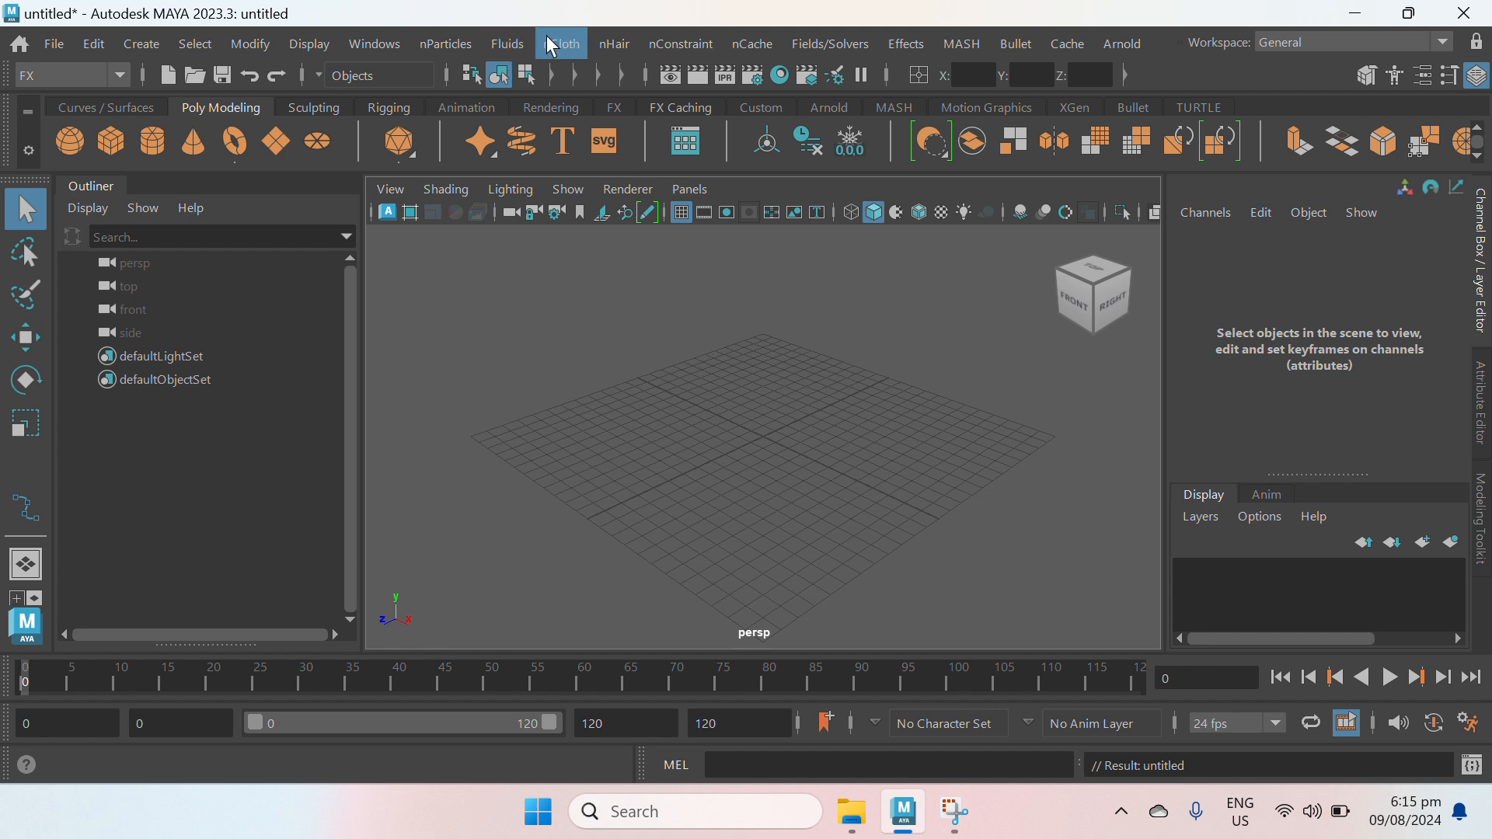
click(120, 73)
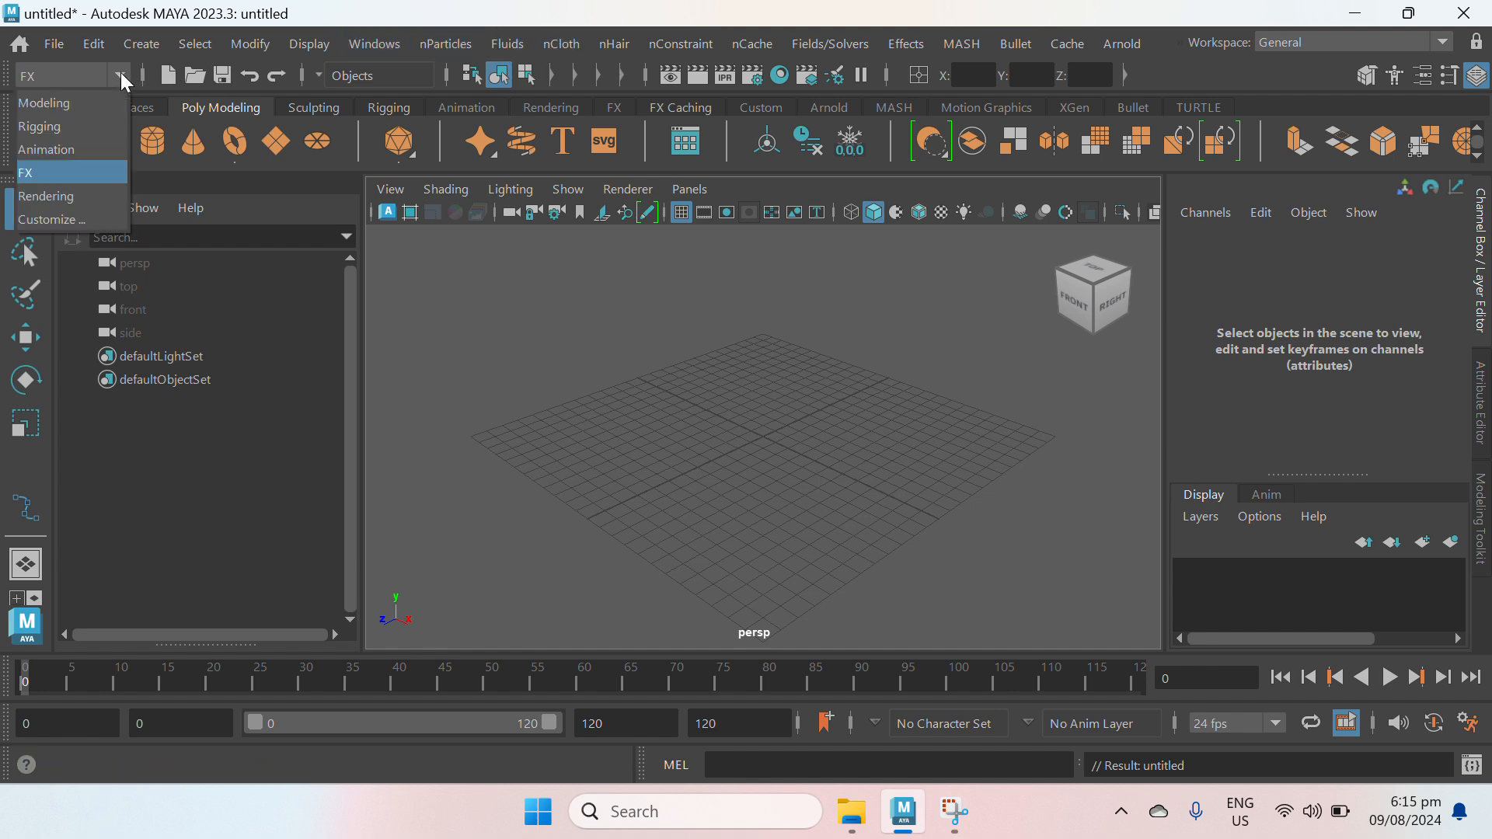
click(83, 100)
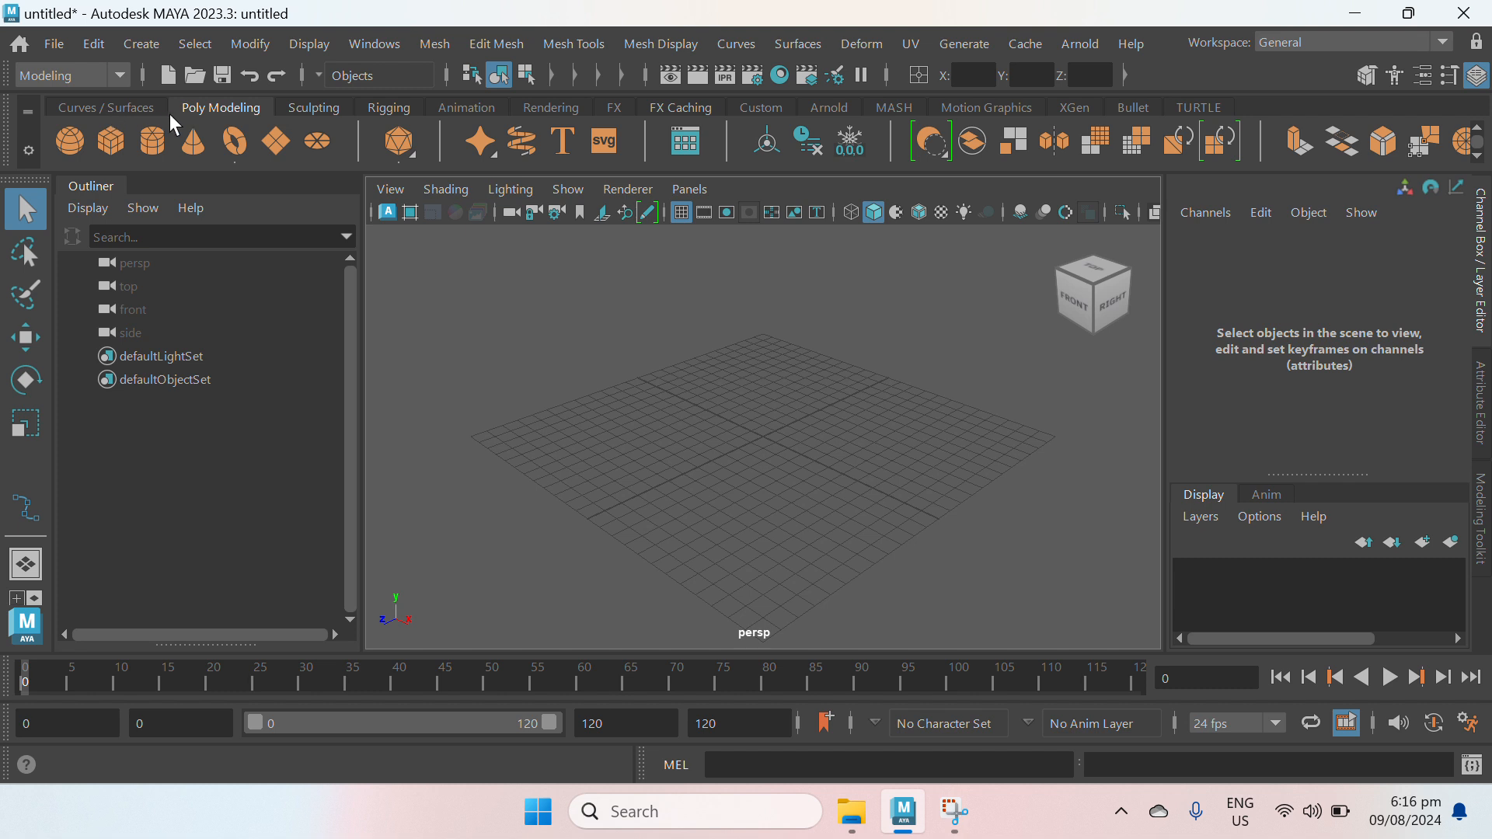
Step: Browse the Sculpting, Rigging, Animation and Curves / Surfaces shelves, and return to the Poly Modeling shelf
click(314, 108)
click(388, 108)
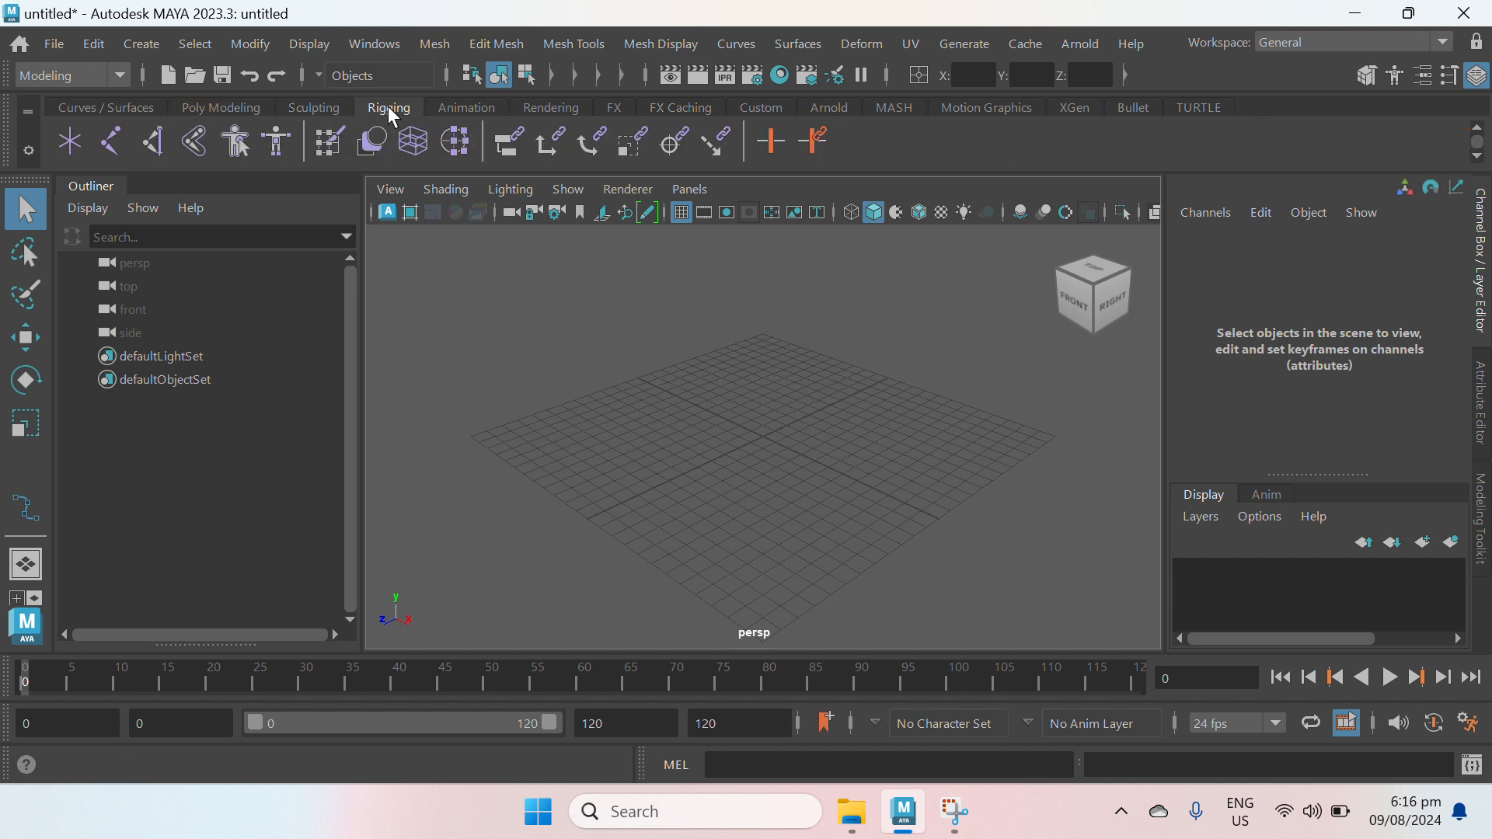
click(468, 106)
click(113, 110)
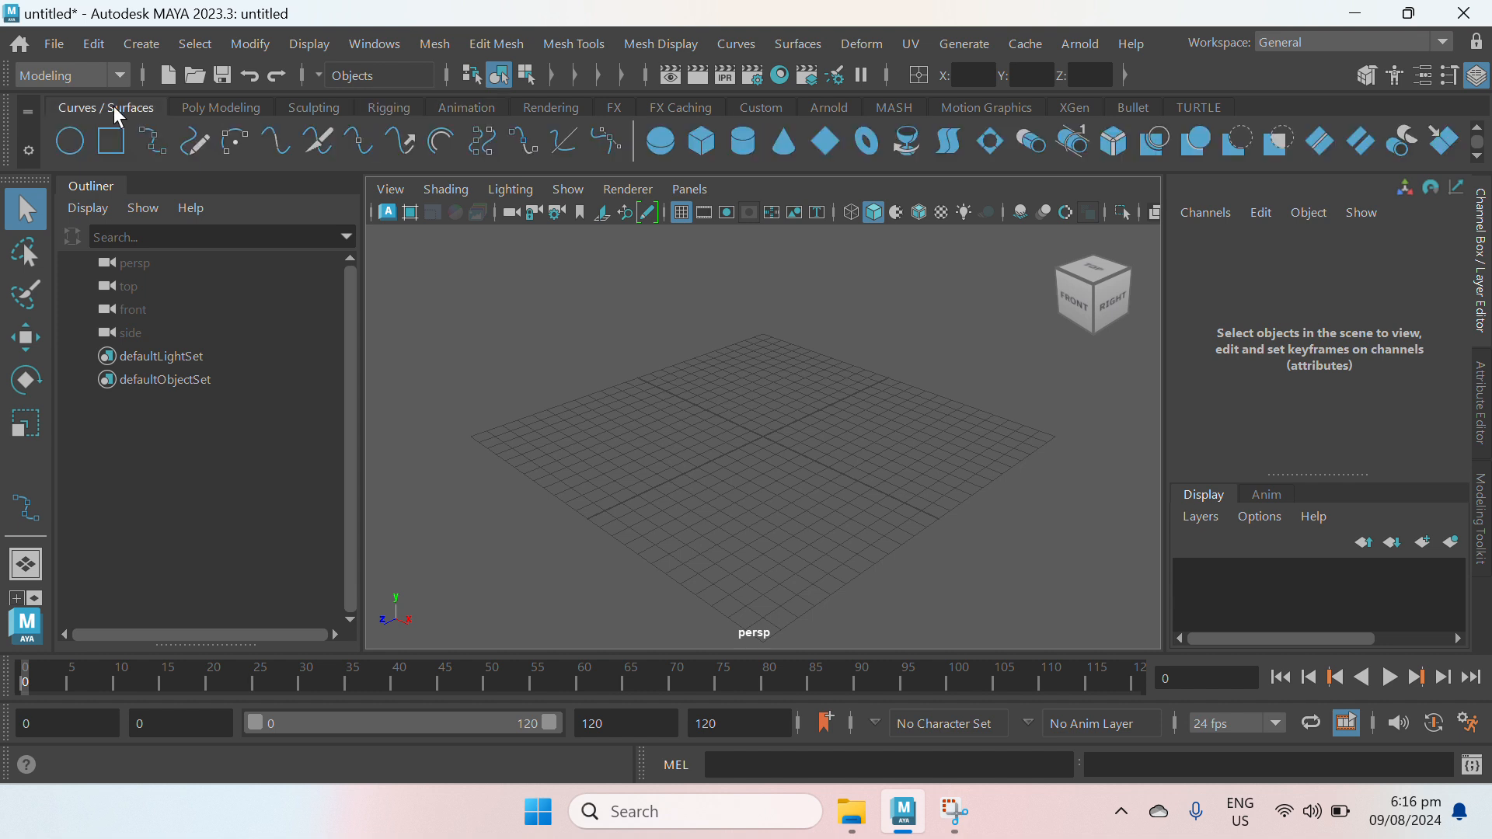
click(221, 116)
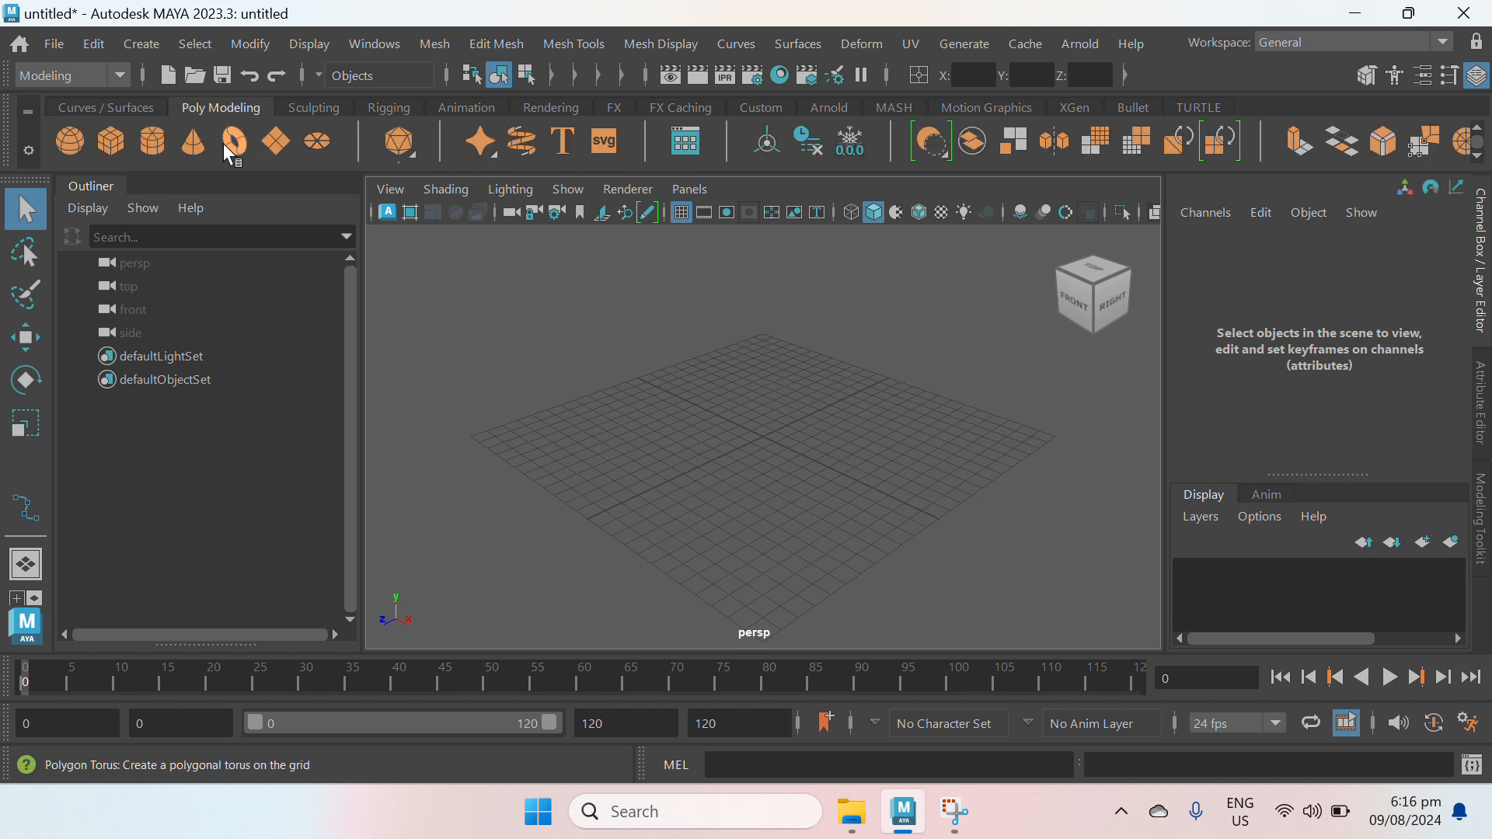
Step: Look over the available polygon primitives and create a polygon cube on the grid
click(142, 46)
mouse_move(240, 131)
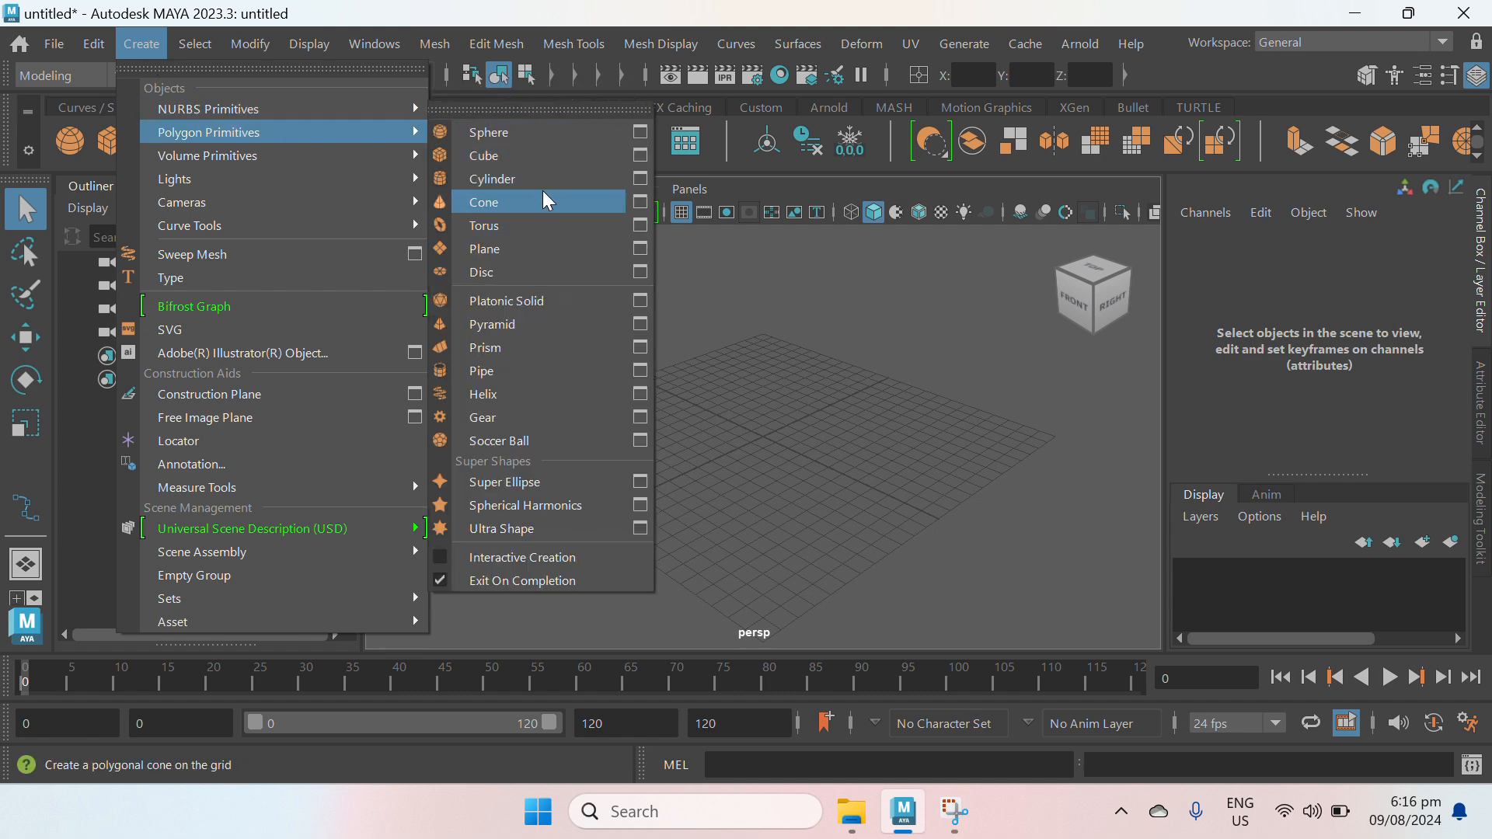
click(837, 367)
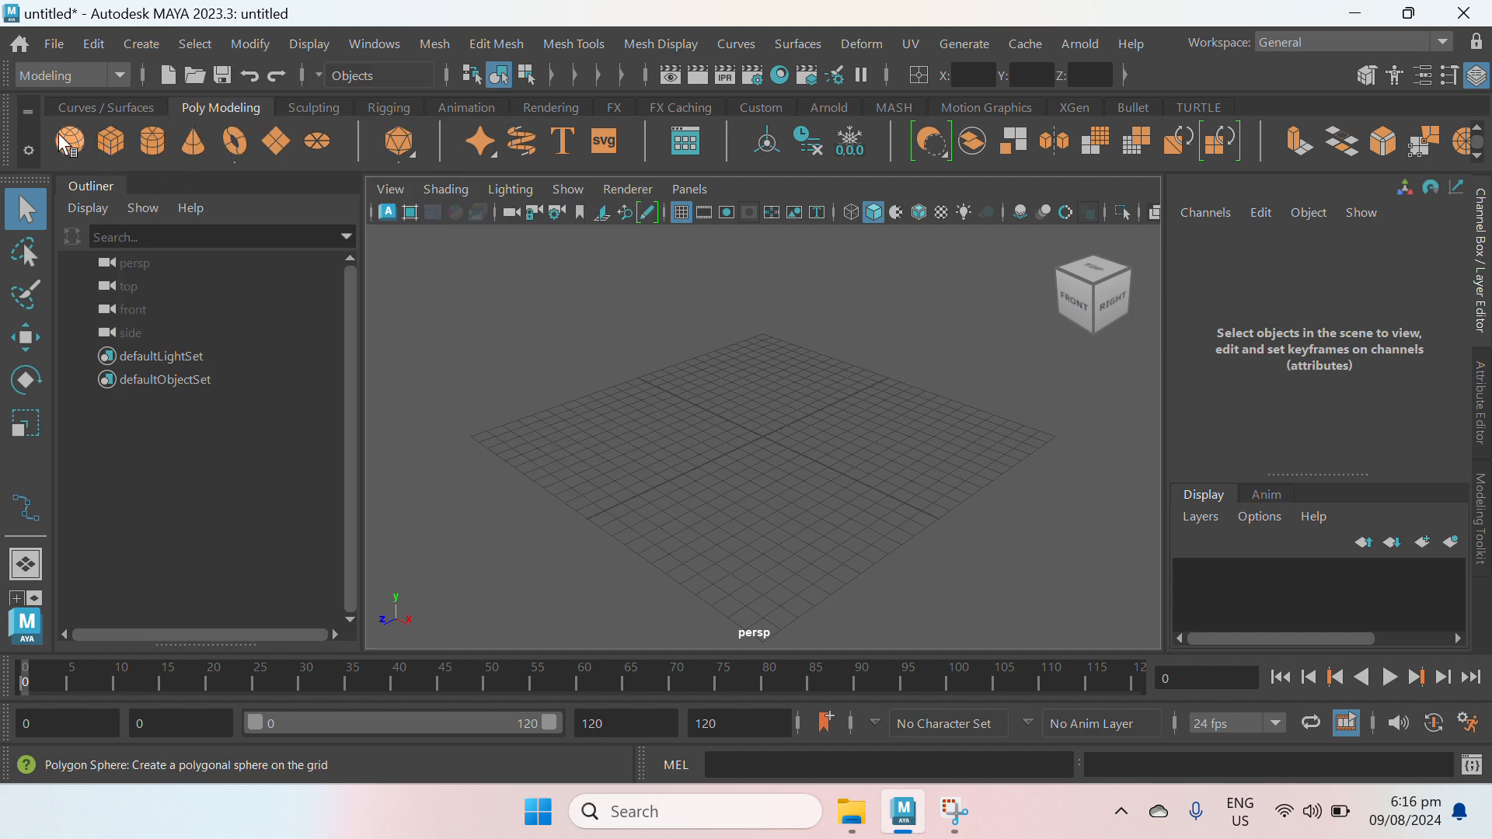
click(109, 144)
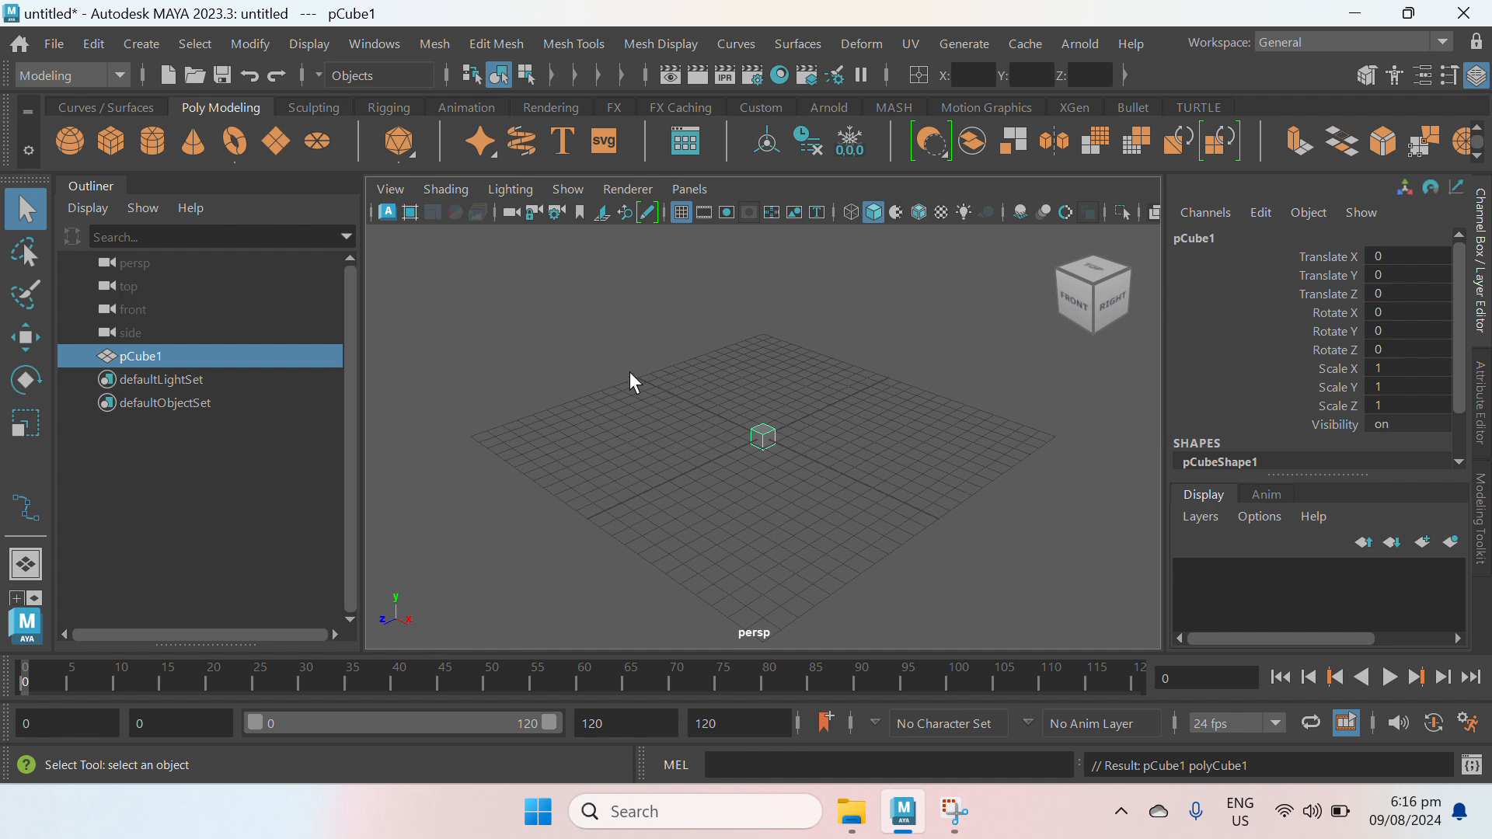
Step: Move the cube along each axis to about X 1.64, Y 2.69 and Z 1.29
key(w)
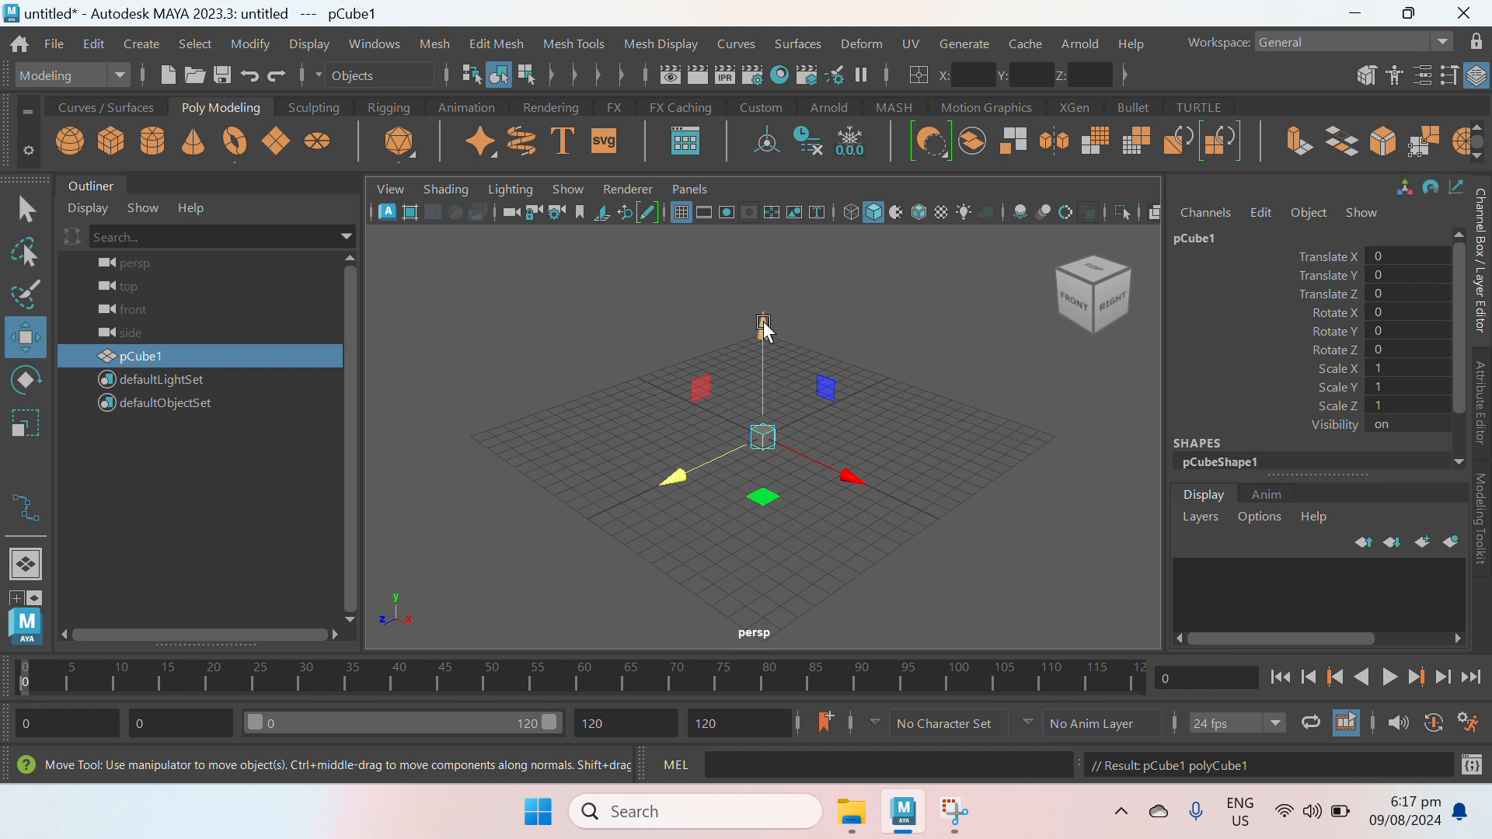
drag(764, 325, 786, 285)
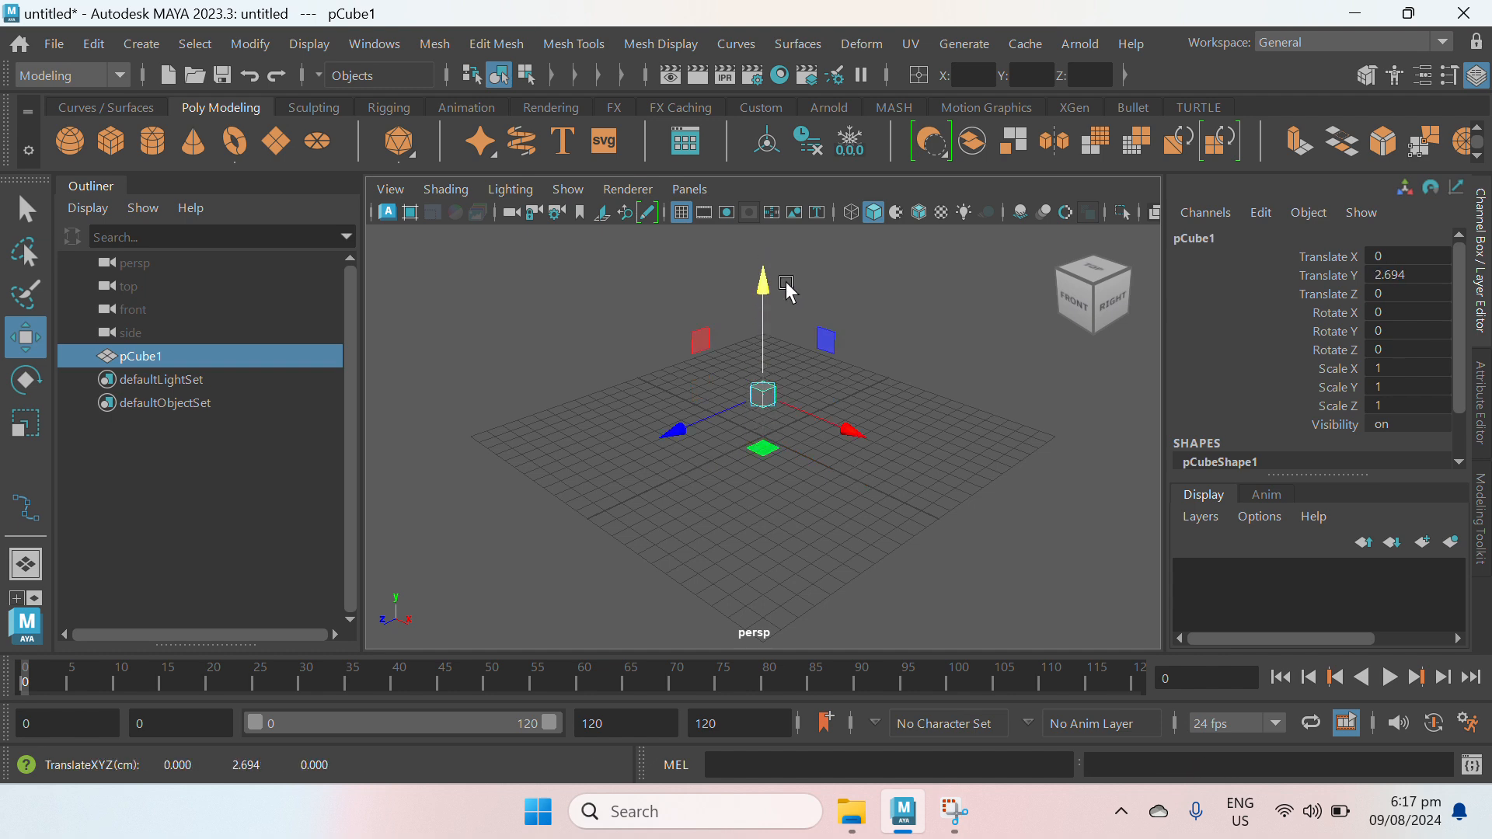
mouse_move(676, 432)
mouse_down()
mouse_move(560, 477)
mouse_move(658, 441)
mouse_up()
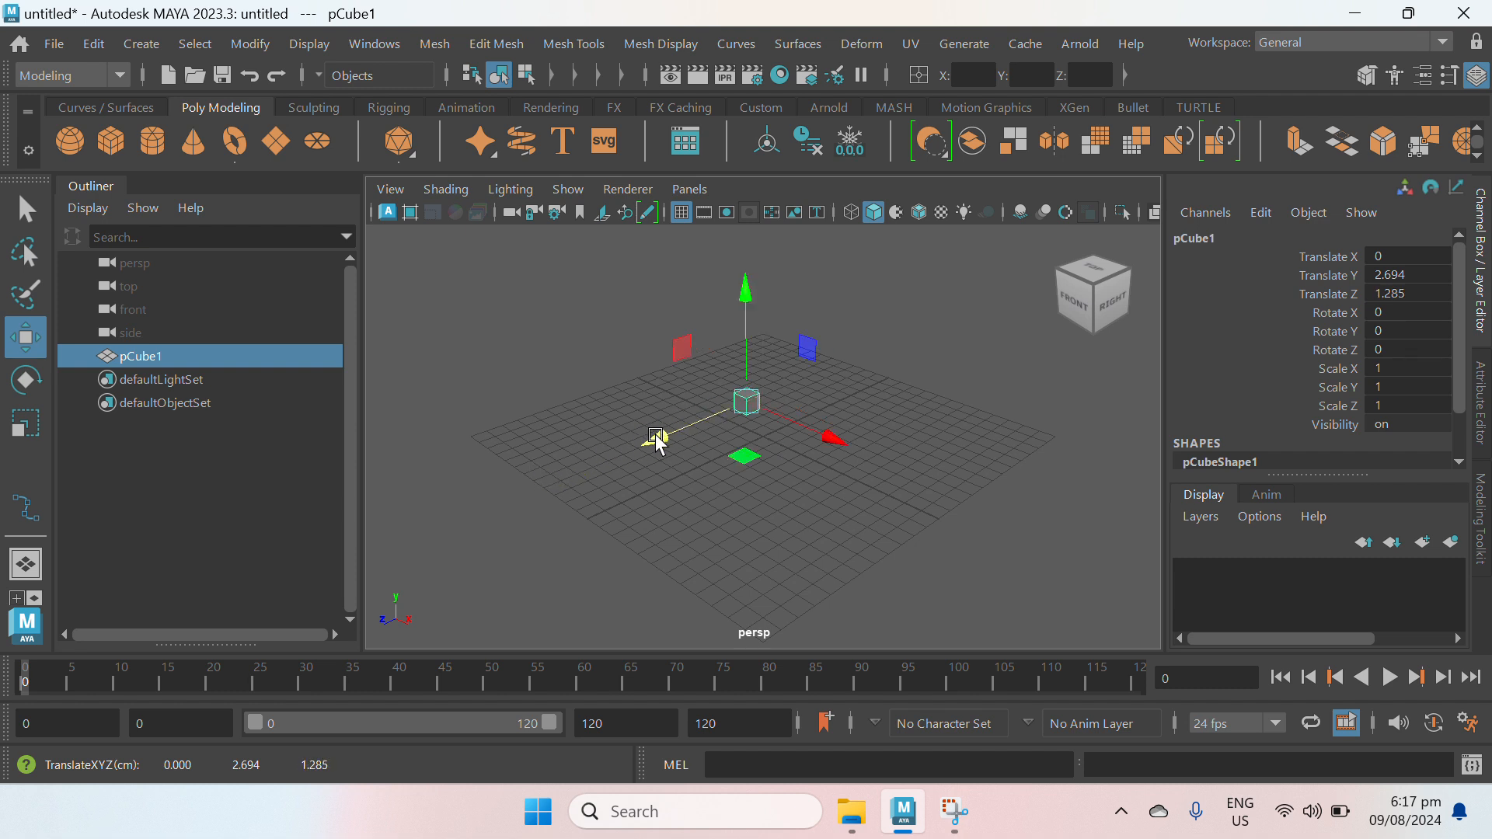
drag(835, 441, 865, 464)
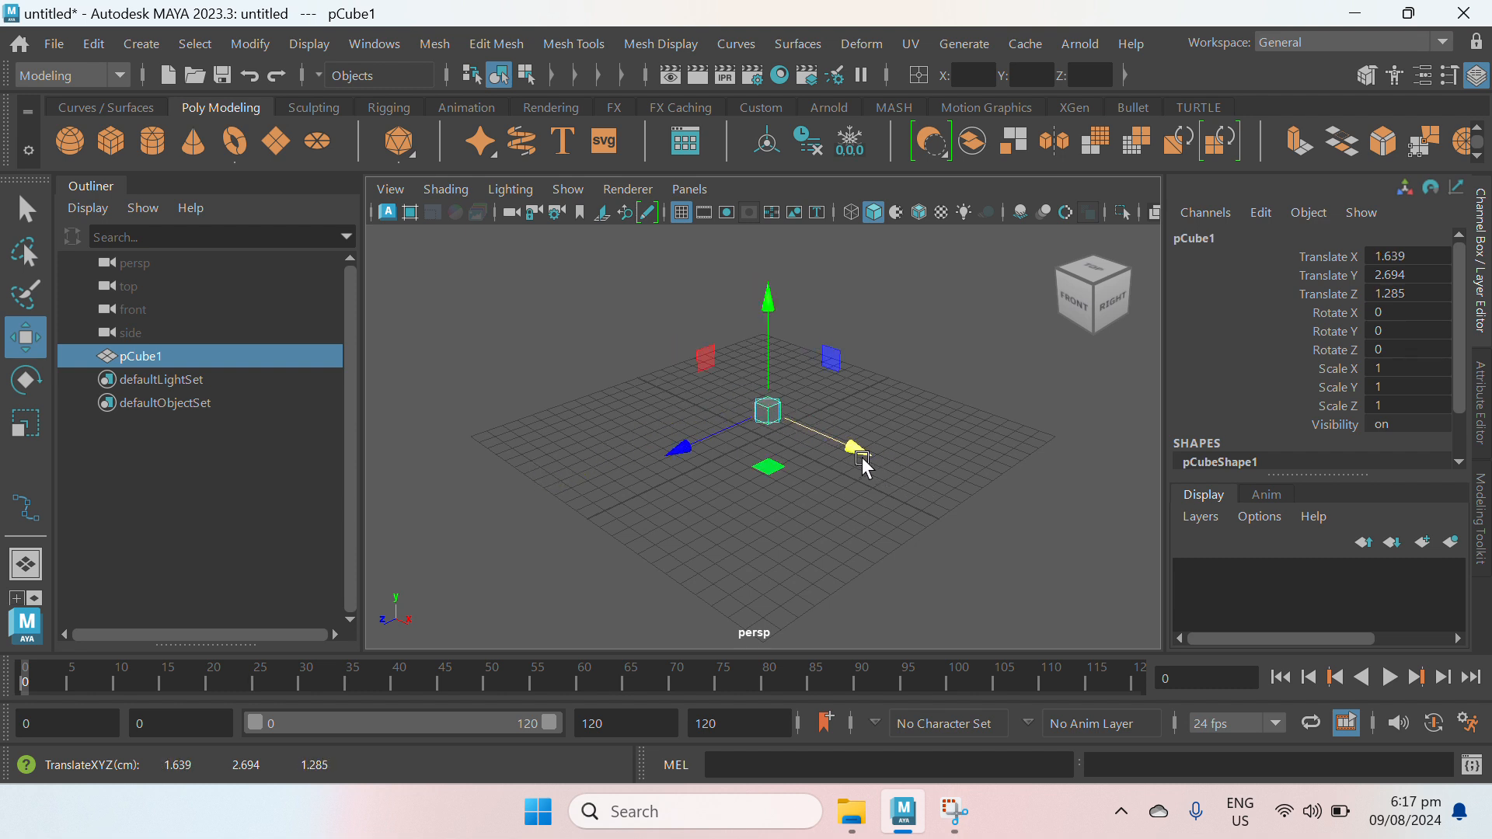
Step: Reset the cube's Translate X, Y and Z values to 0
drag(1407, 259, 1410, 293)
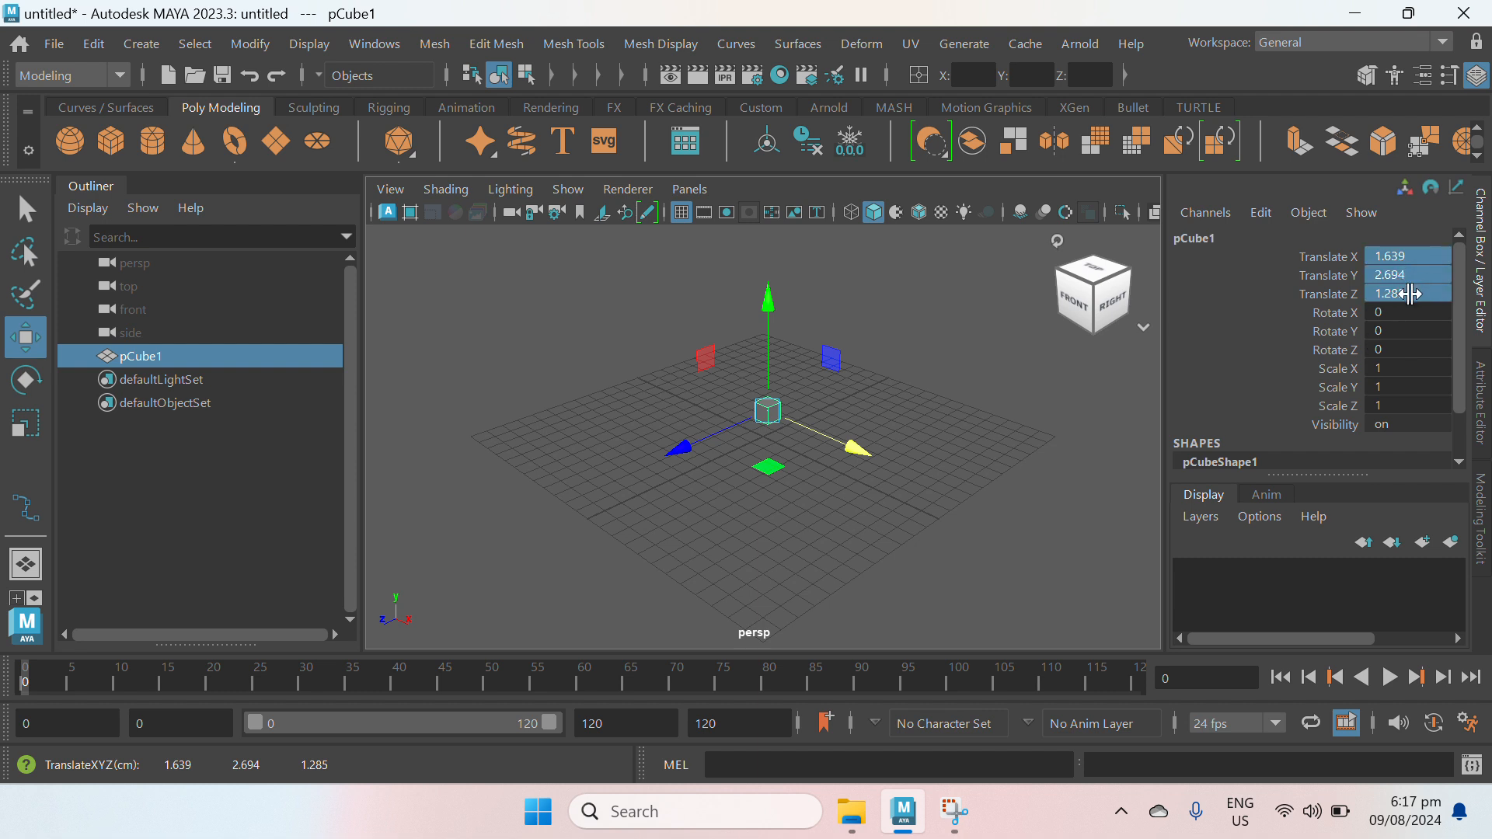
click(1414, 307)
text(0)
key(Return)
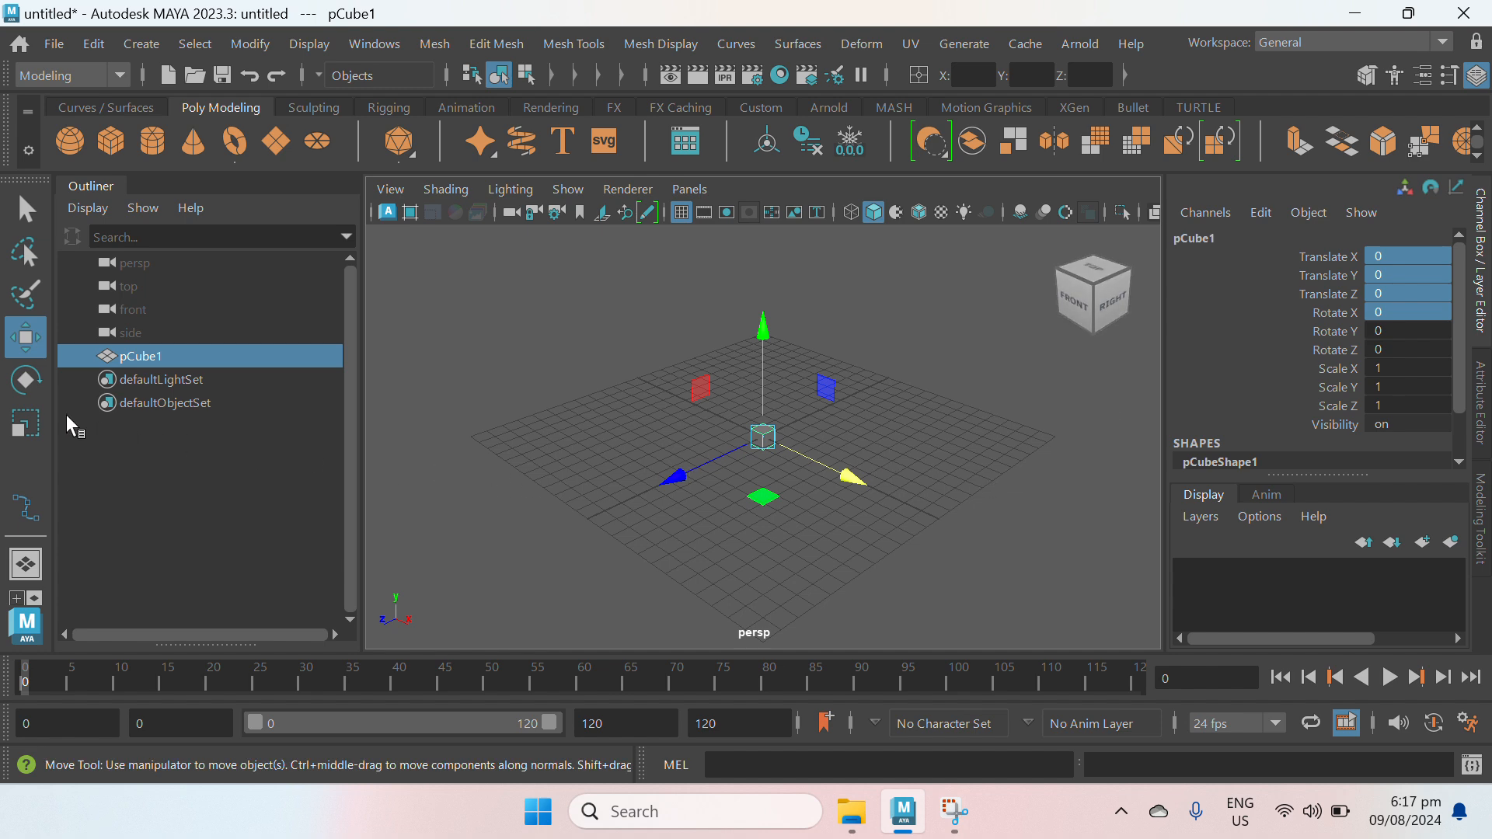
Step: Rotate the cube about 11 degrees around the X axis, and reset Rotate X to 0
click(32, 384)
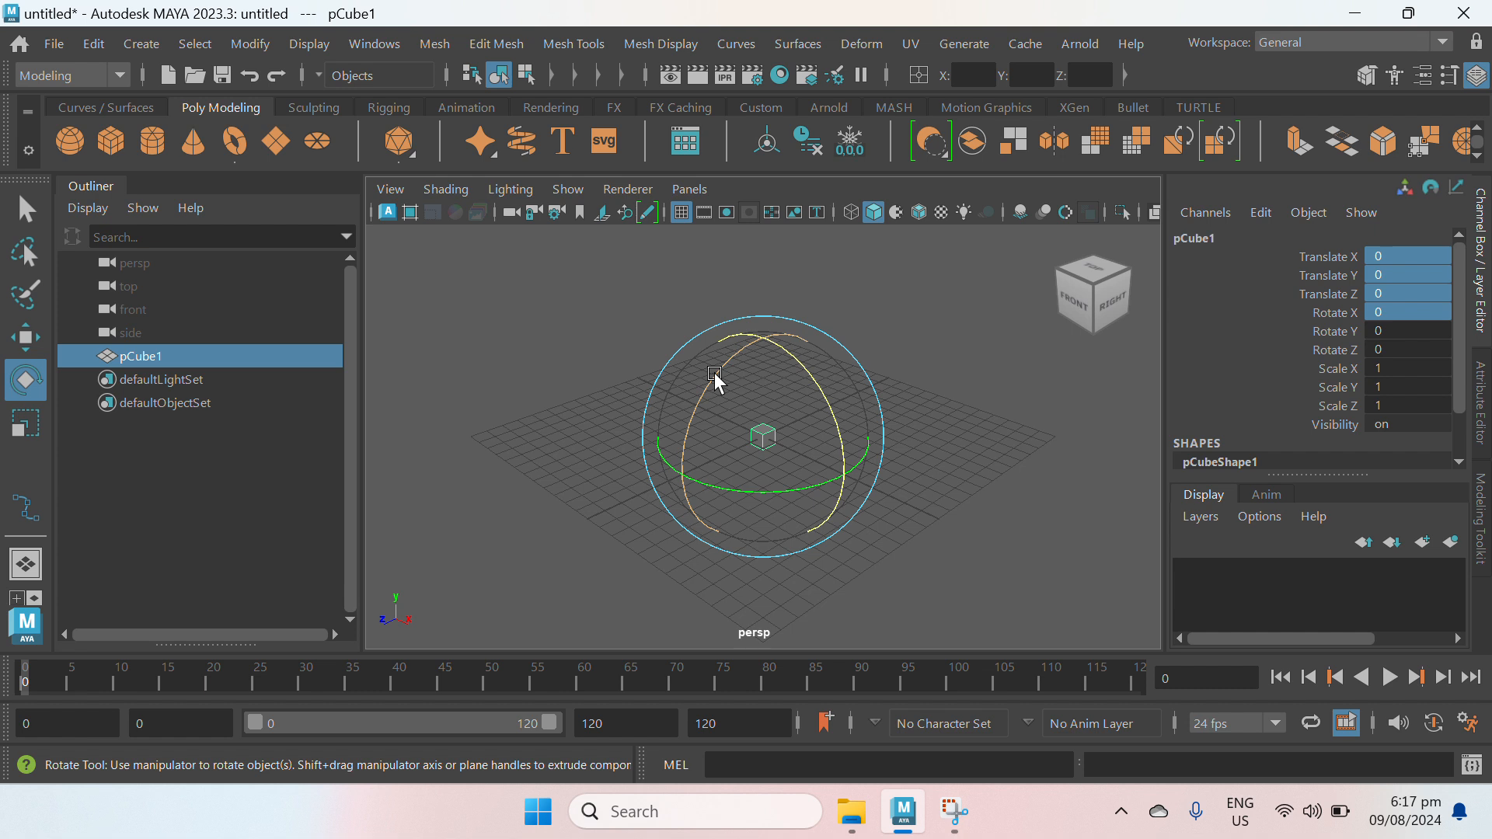
drag(714, 369, 712, 401)
double_click(1405, 318)
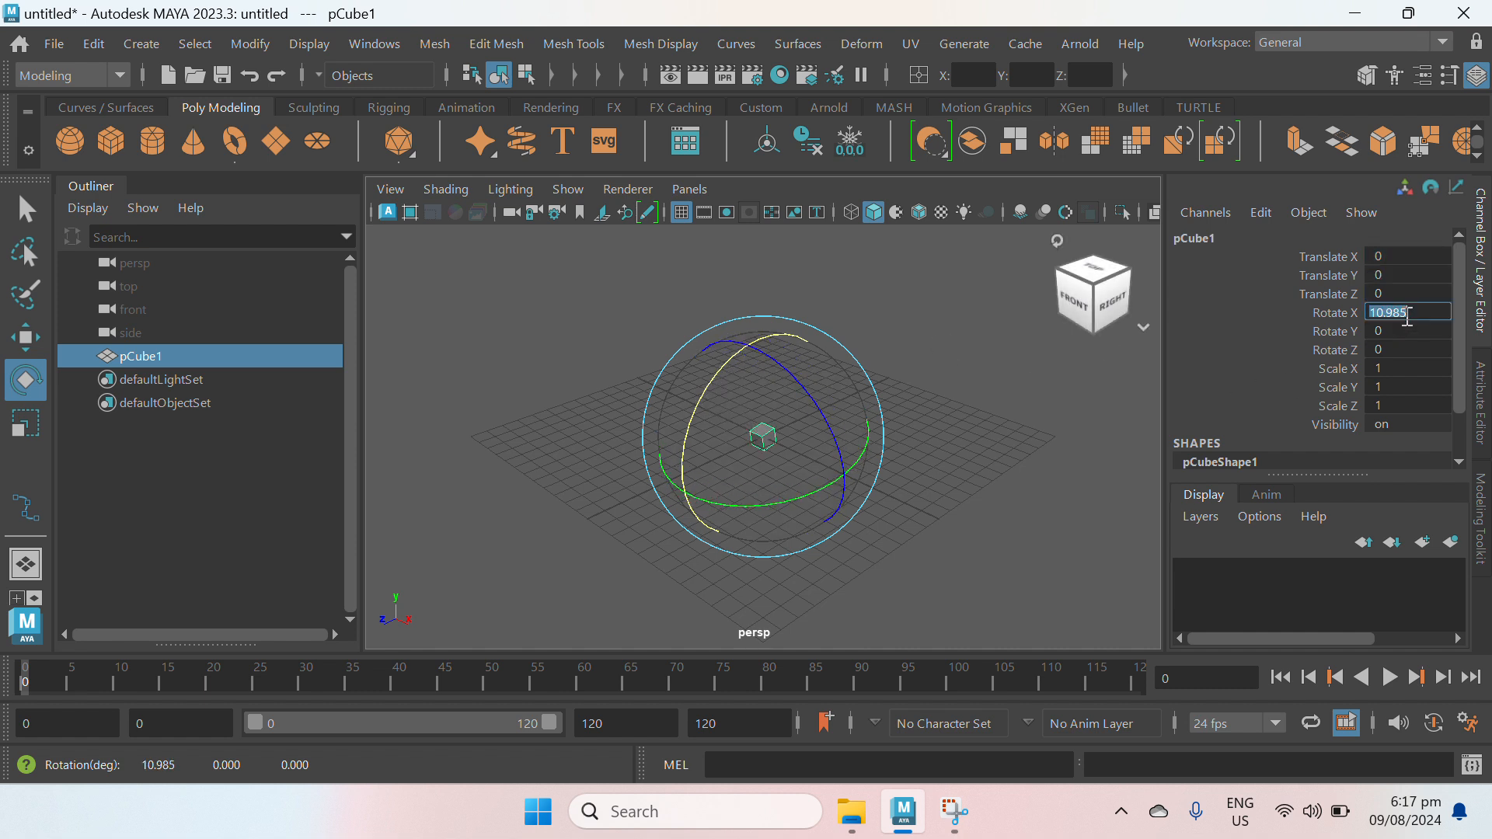
text(0)
key(Return)
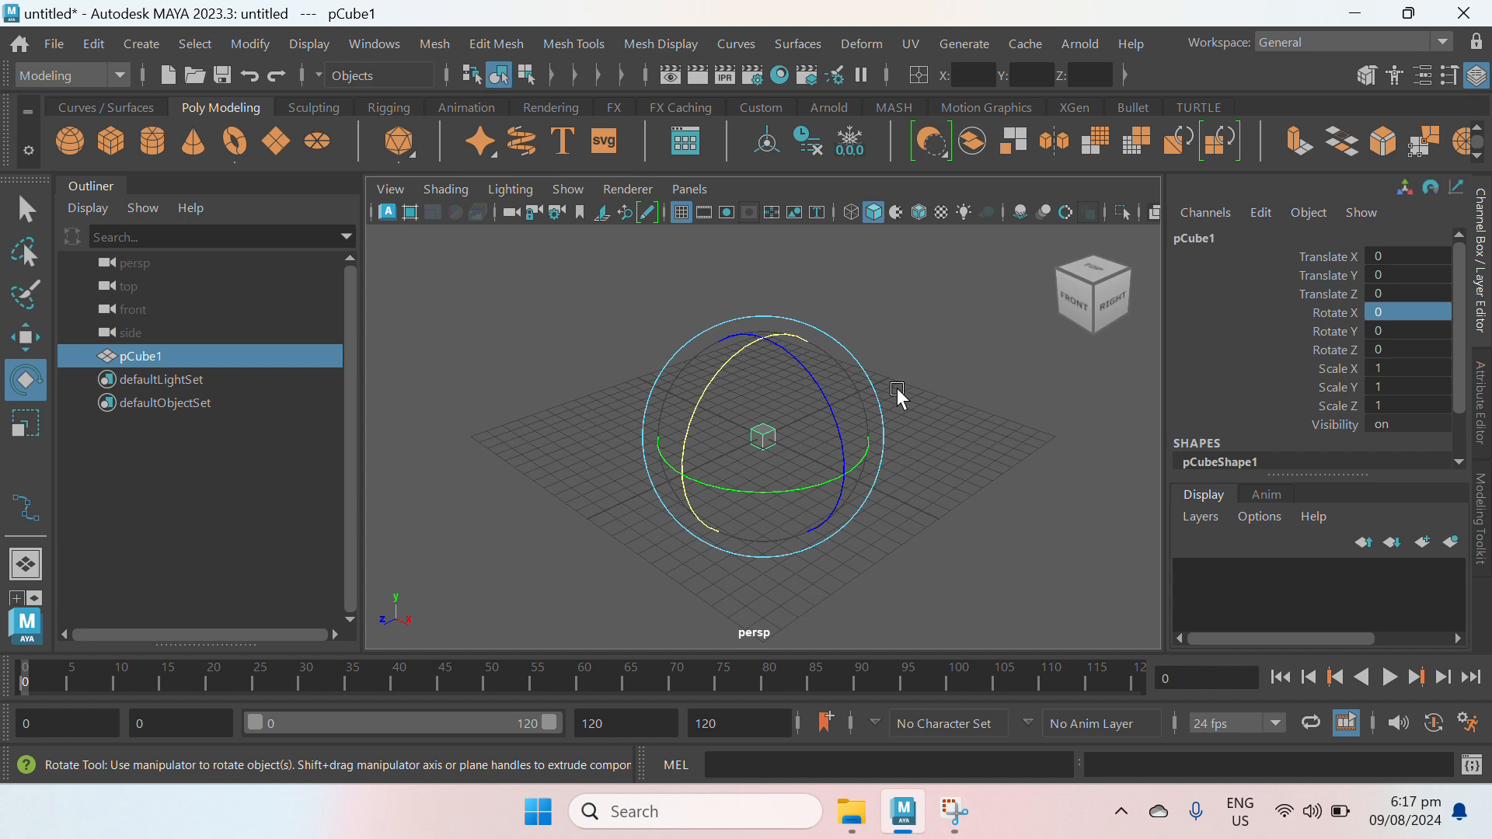
Step: Rotate the cube about -16 degrees around the Z axis, and reset Rotate Z to 0
drag(820, 387, 846, 420)
double_click(1427, 351)
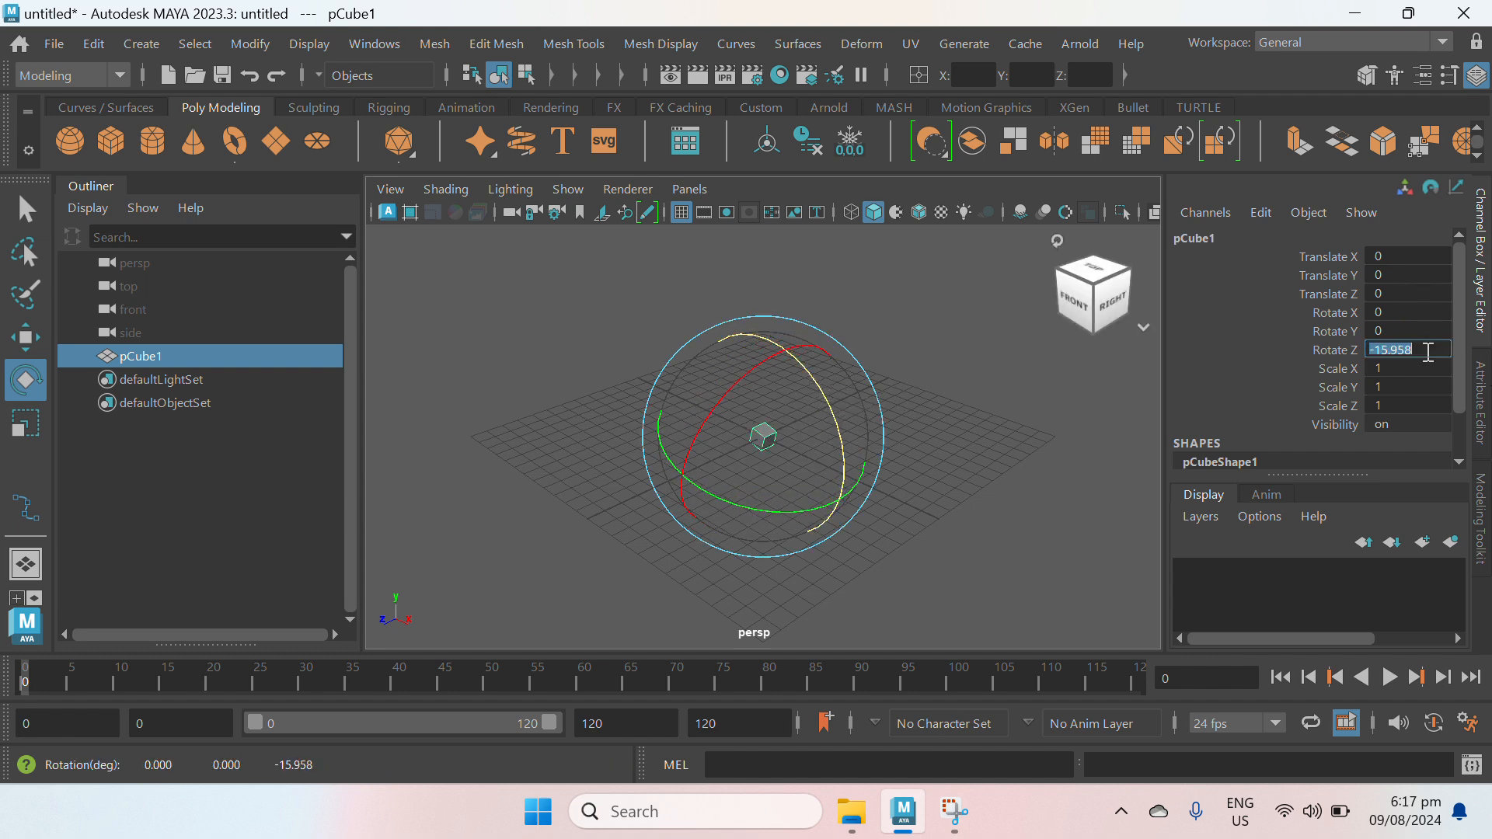
text(0)
key(Return)
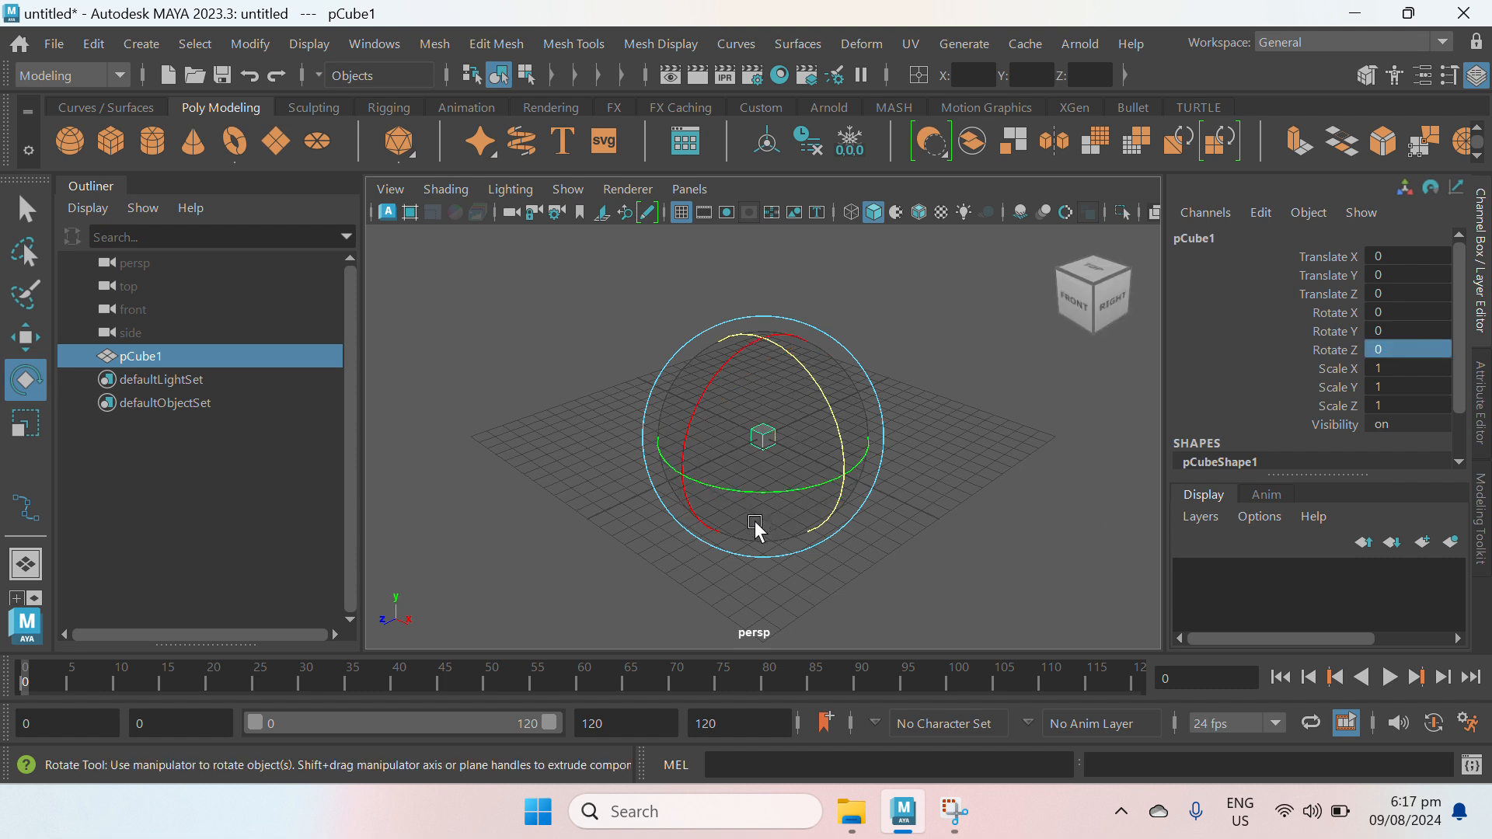
Step: Rotate the cube about 23.5 degrees around the Y axis, and reset Rotate Y to 0
drag(739, 488, 787, 497)
double_click(1421, 332)
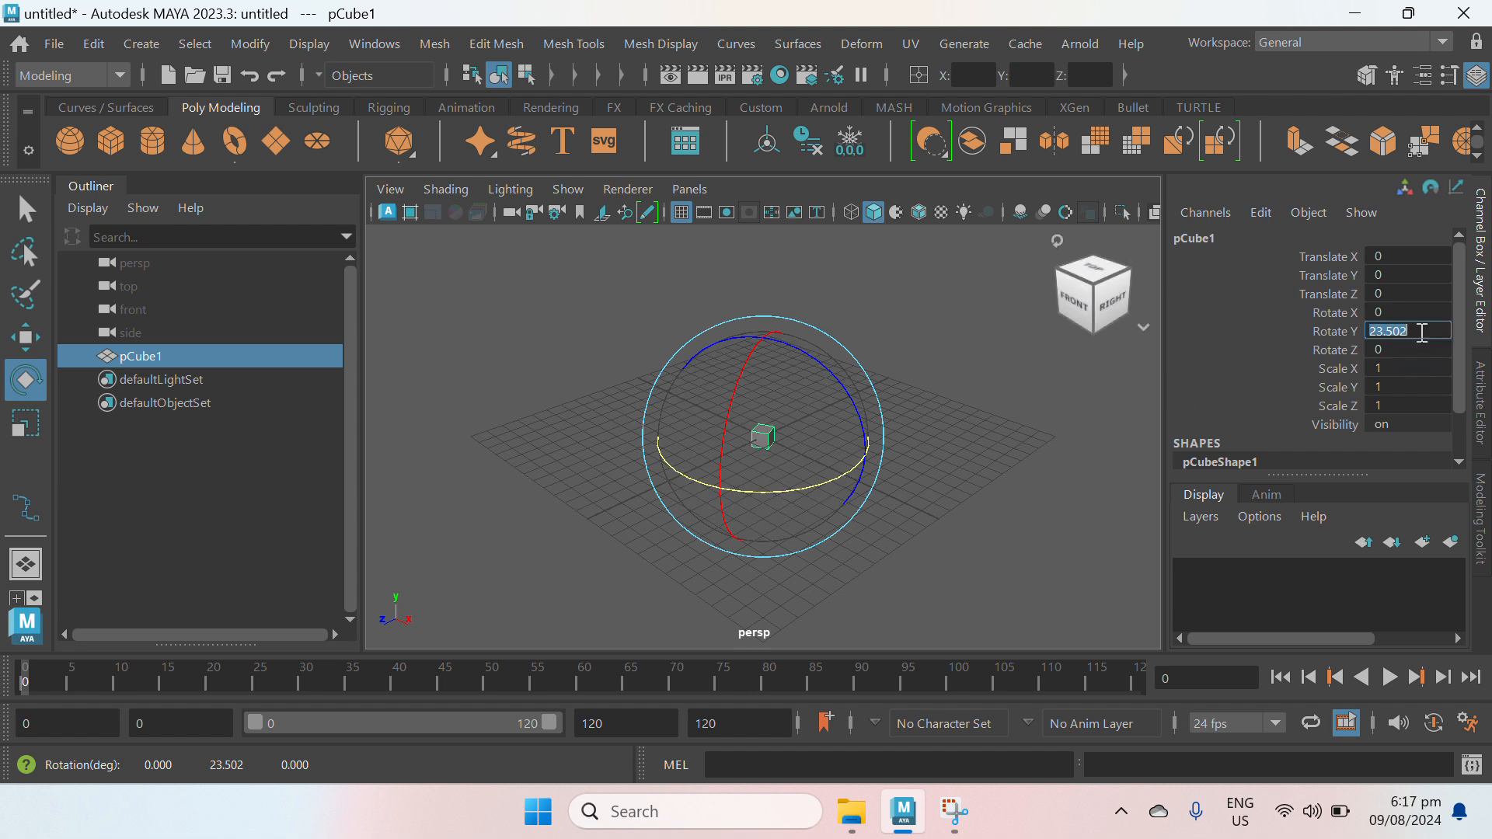
text(0)
key(Return)
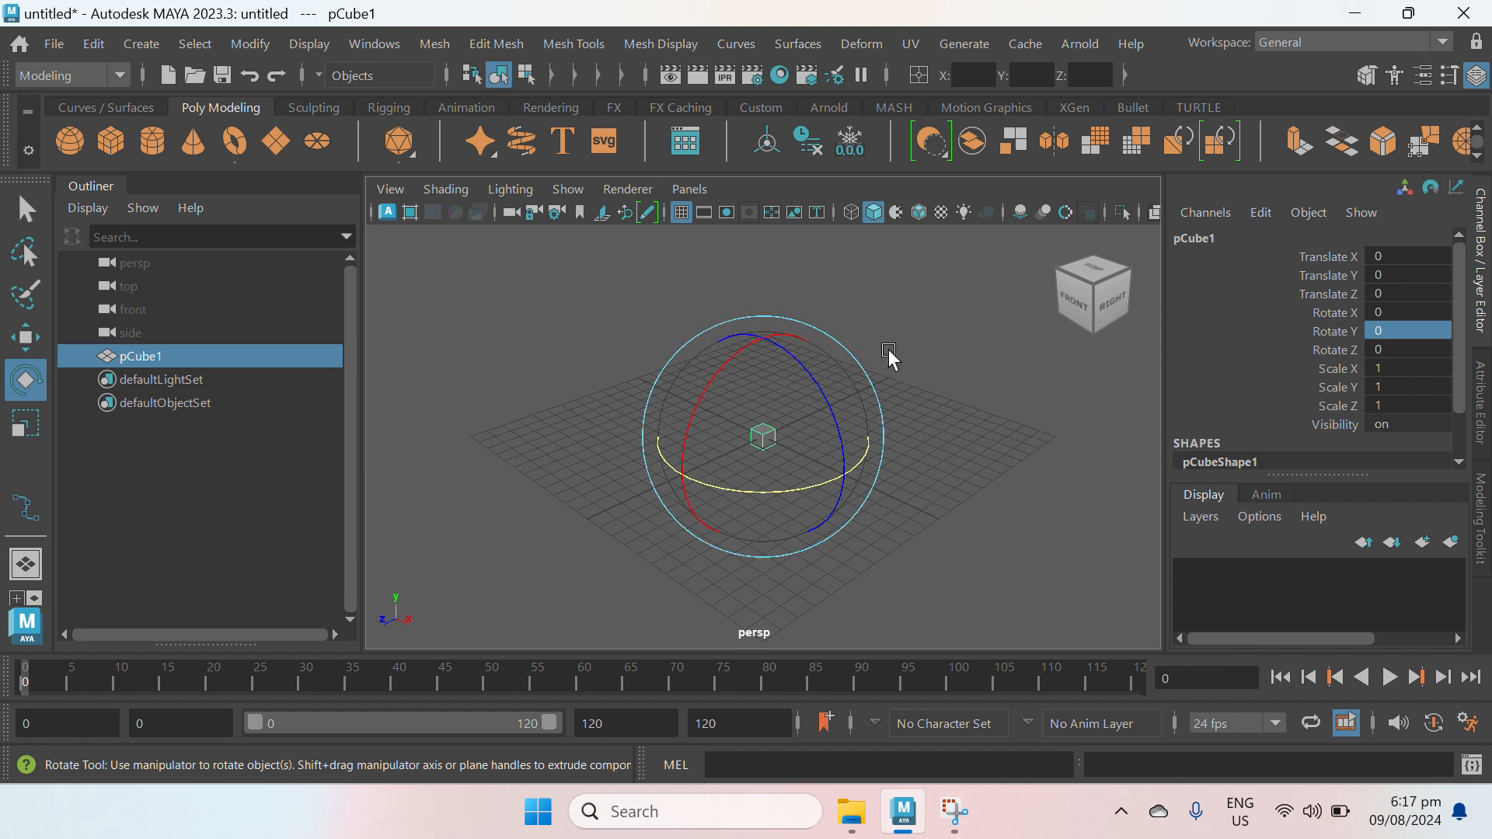
Step: Rotate the cube in the view plane with the outer ring, and reset Rotate X, Y and Z to 0
drag(860, 363, 882, 398)
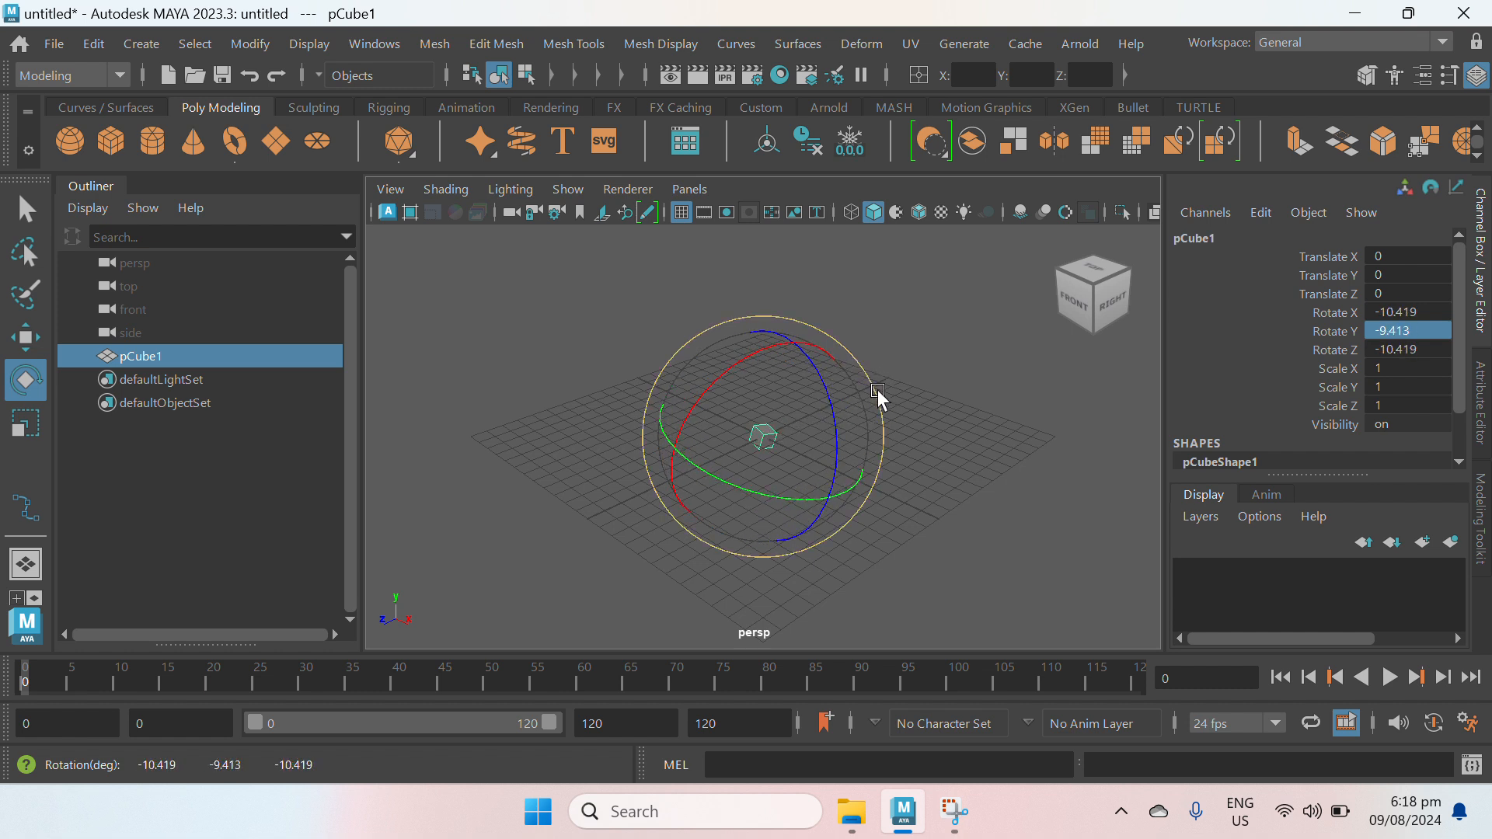
drag(1396, 312, 1393, 342)
double_click(1396, 350)
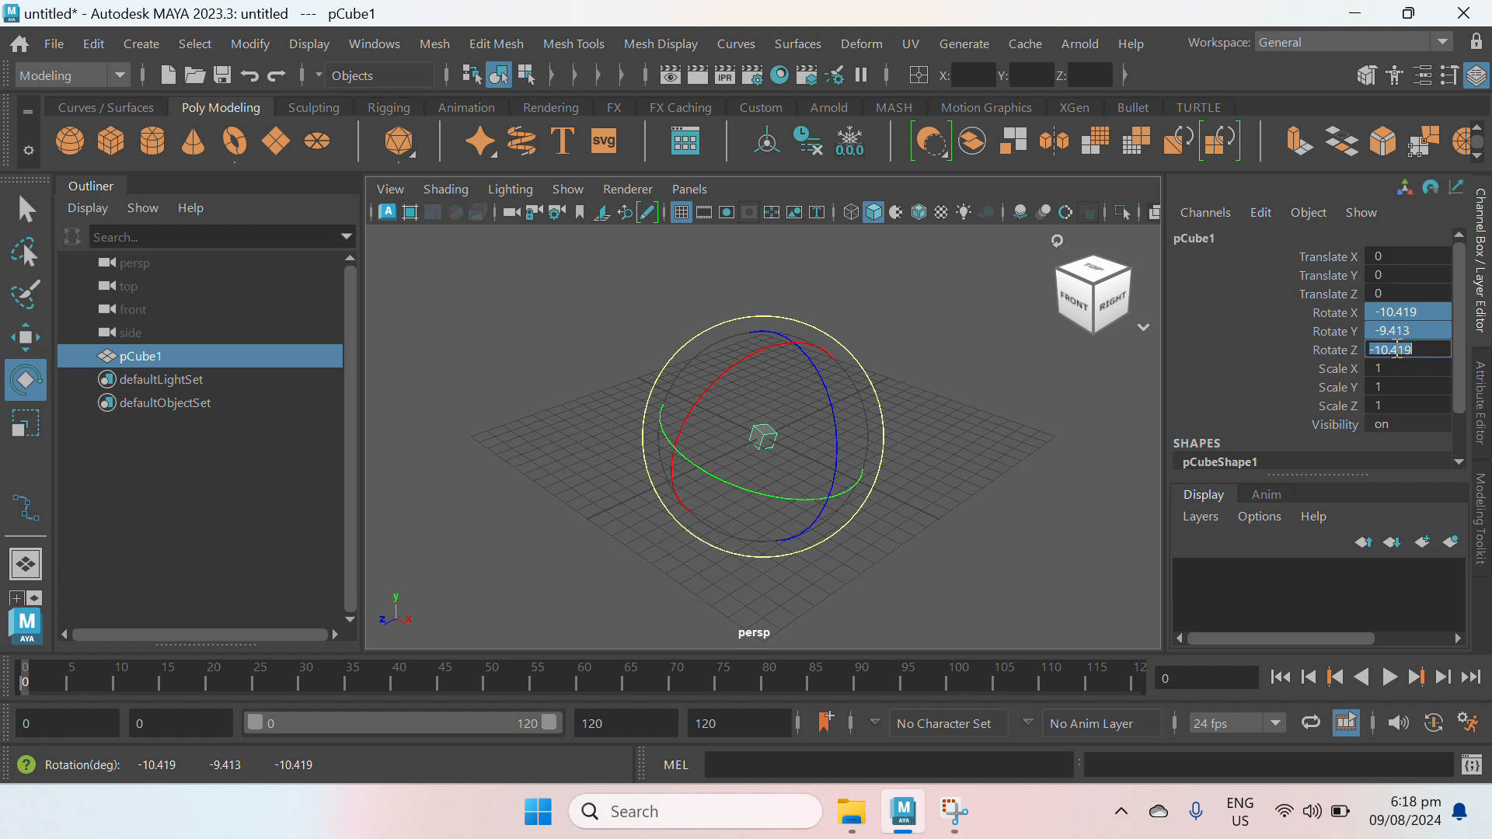
text(0)
key(Return)
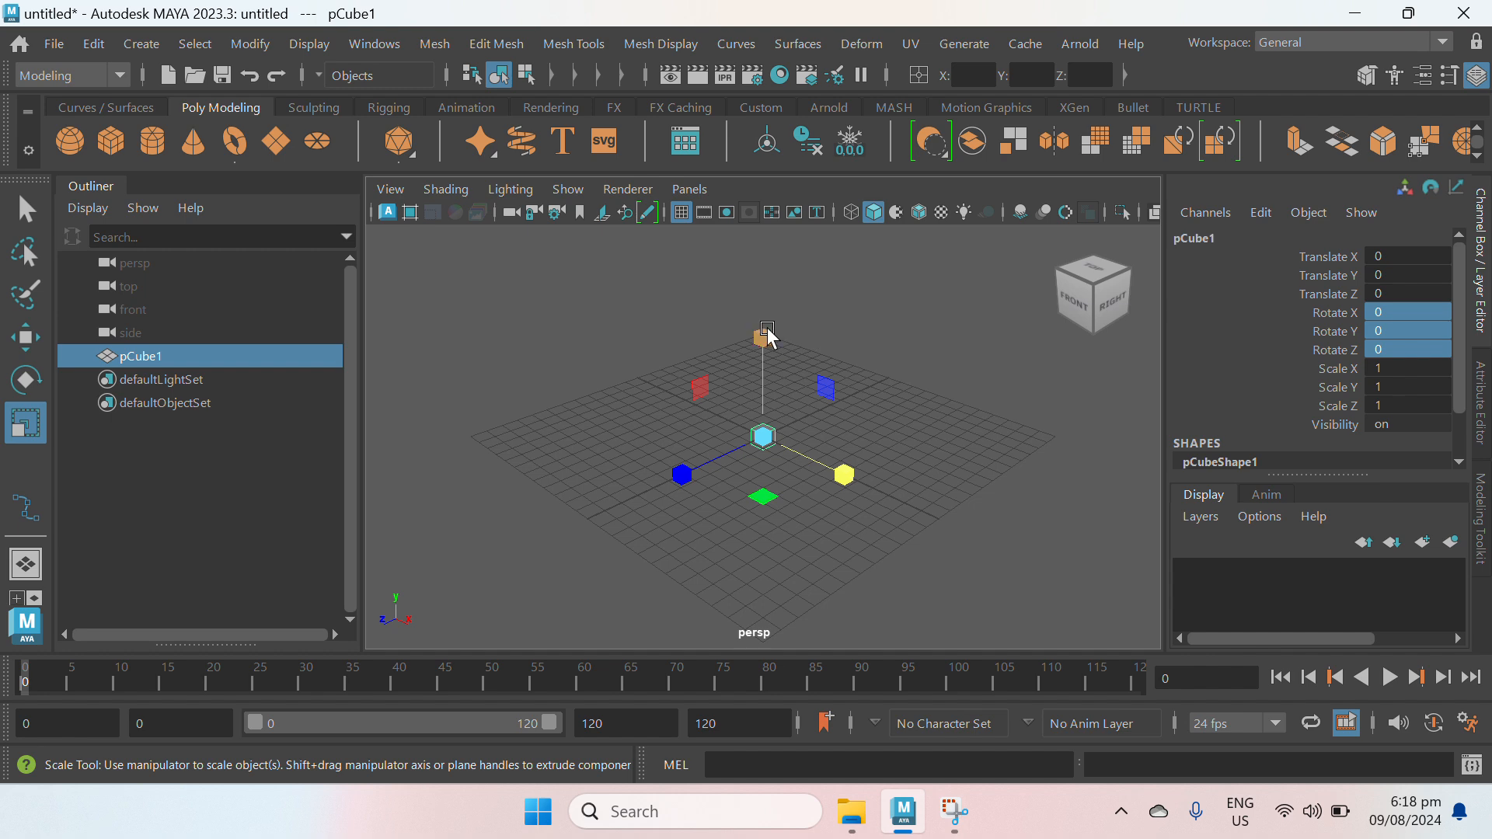
Step: Scale the cube along each axis to about X 1.77, Y 1.49 and Z 2.38
drag(768, 330, 781, 279)
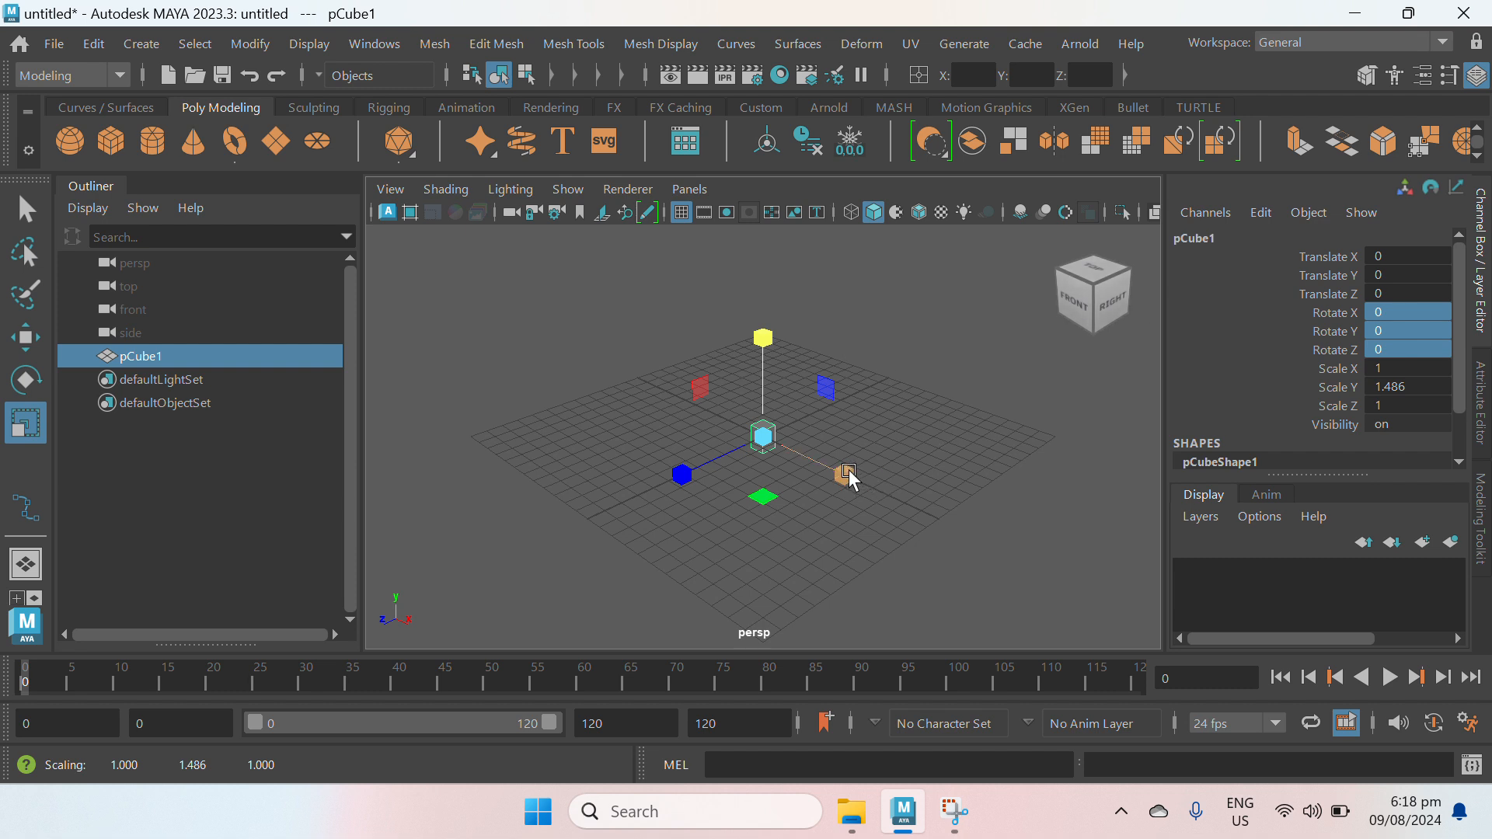
drag(851, 477, 929, 520)
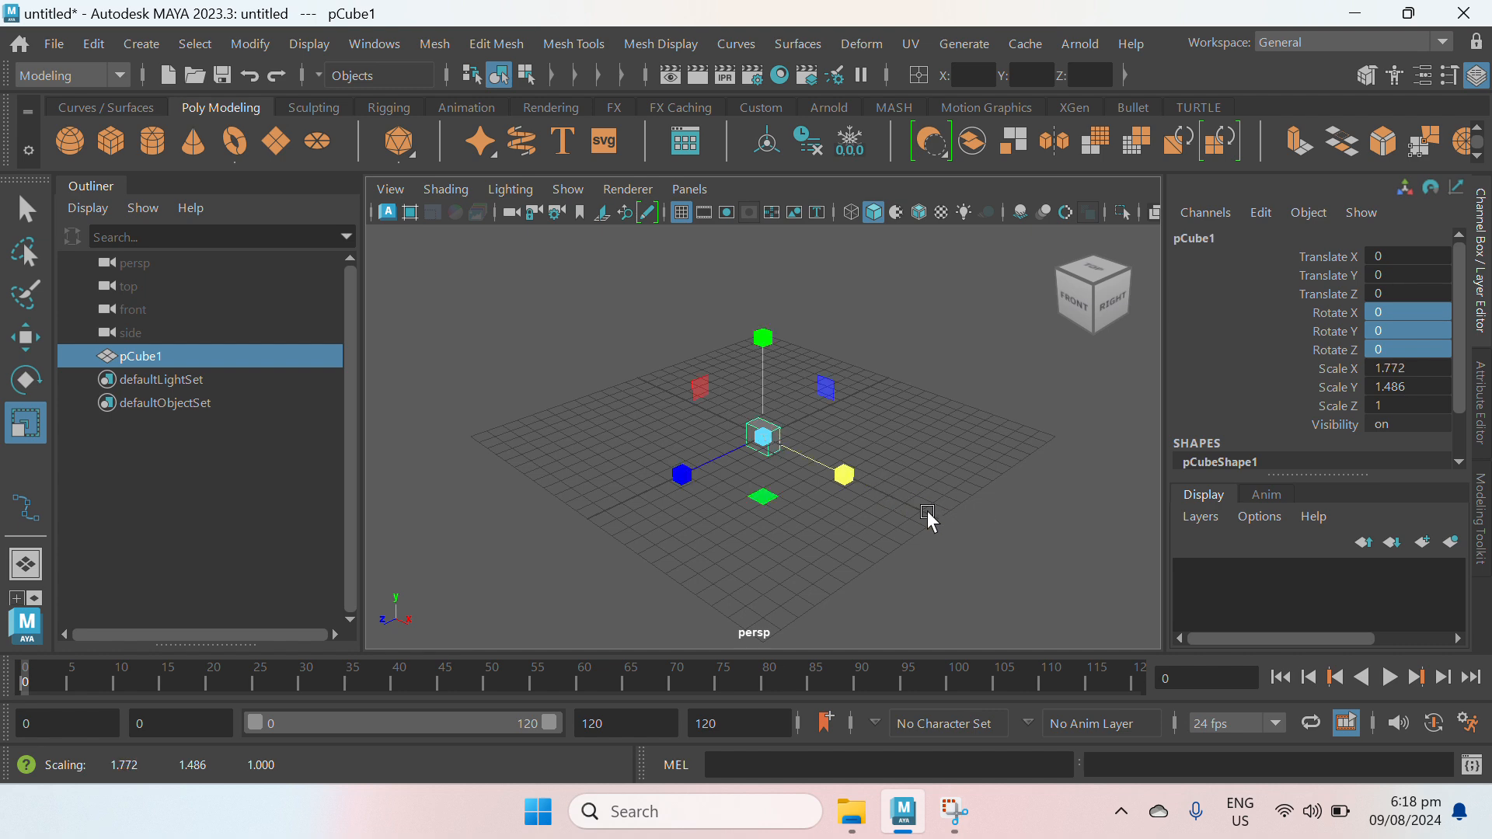
drag(681, 480, 526, 527)
Step: Reset the cube's Scale X, Y and Z values to 1
drag(1403, 368, 1414, 401)
text(1)
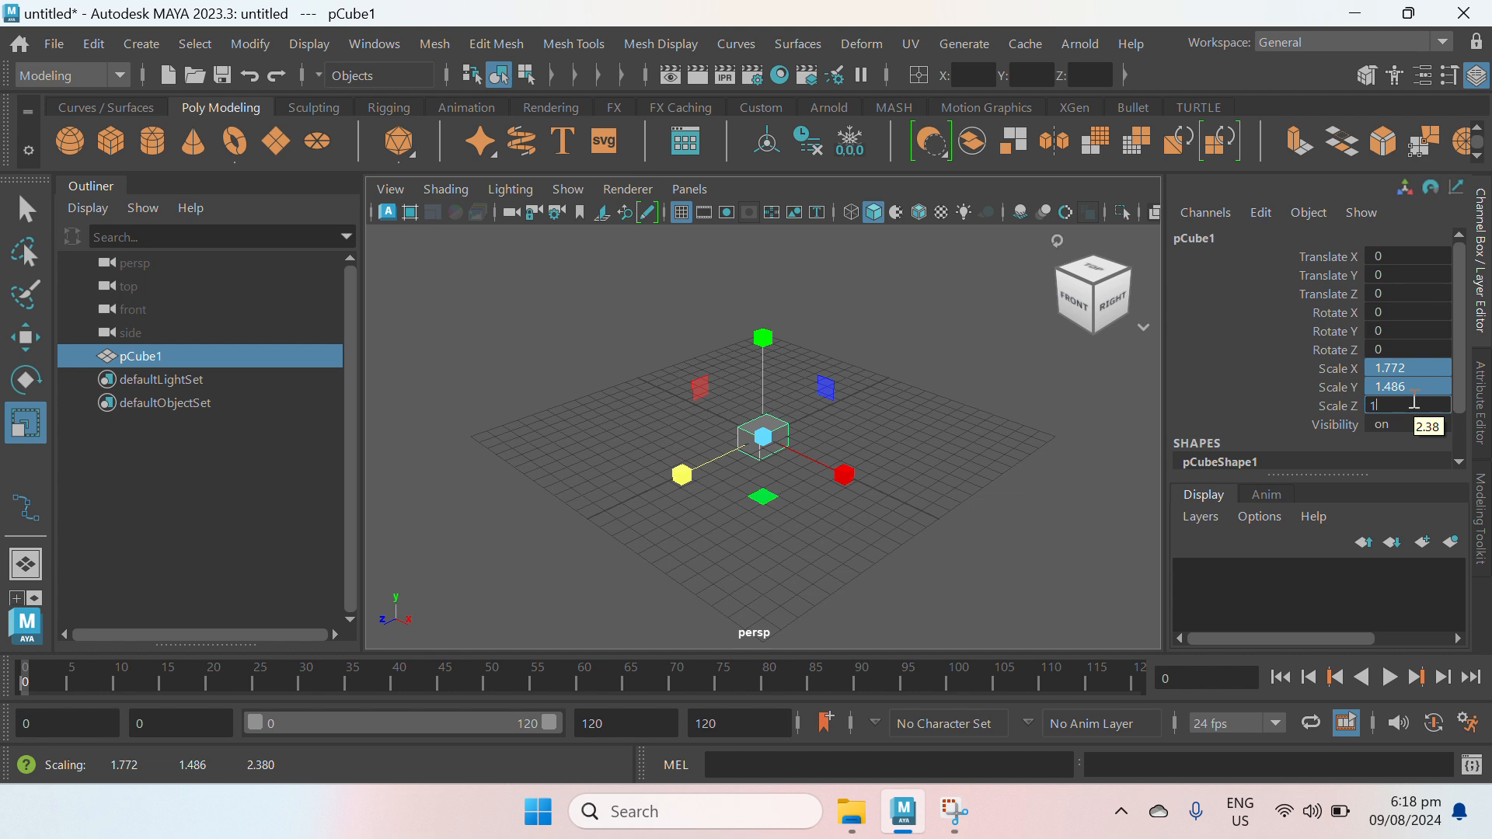
key(Return)
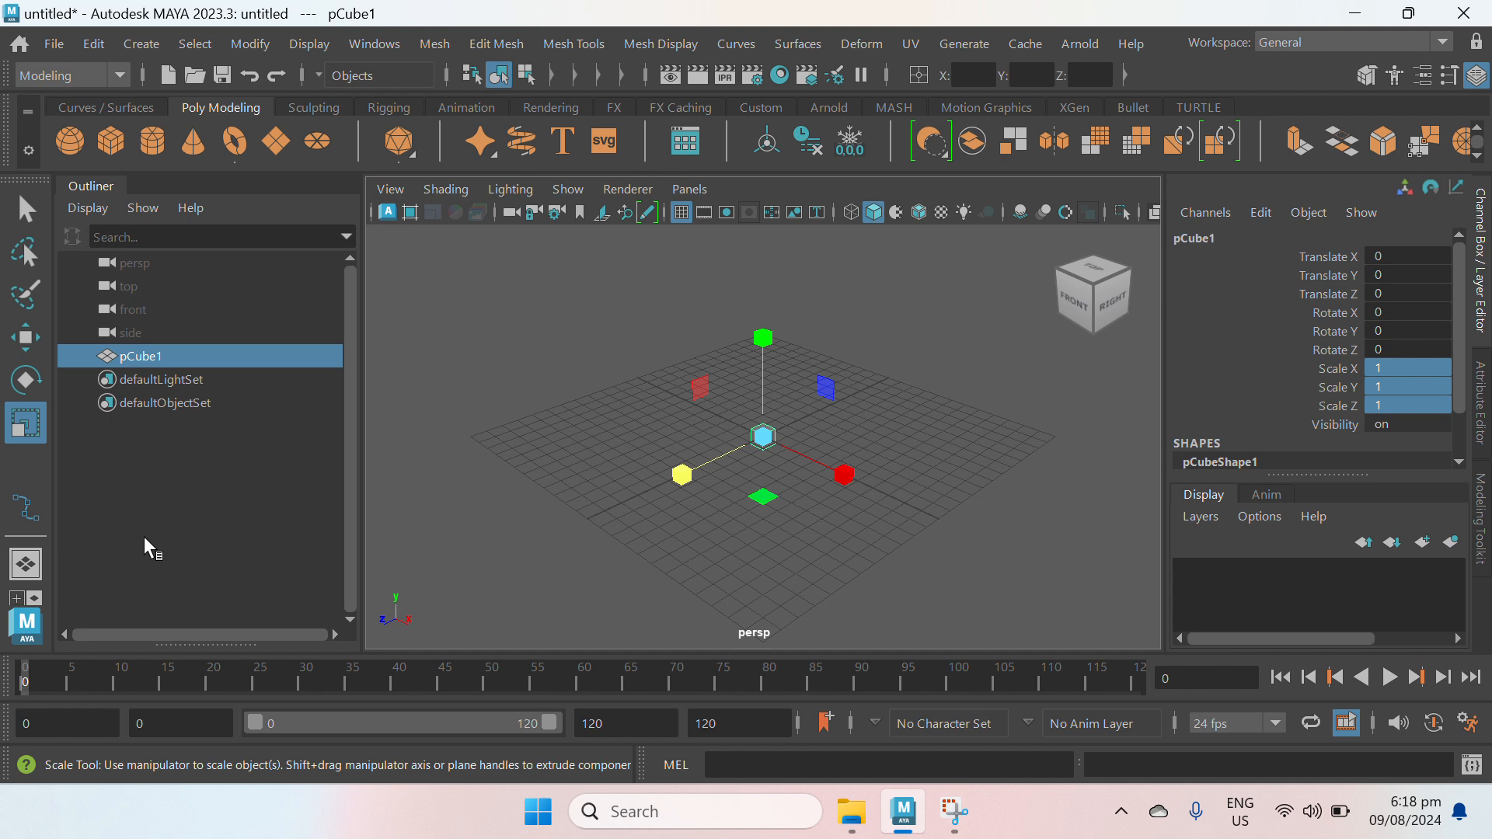
Step: Switch the workspace to the four-view layout with top, perspective, front and side views
click(34, 600)
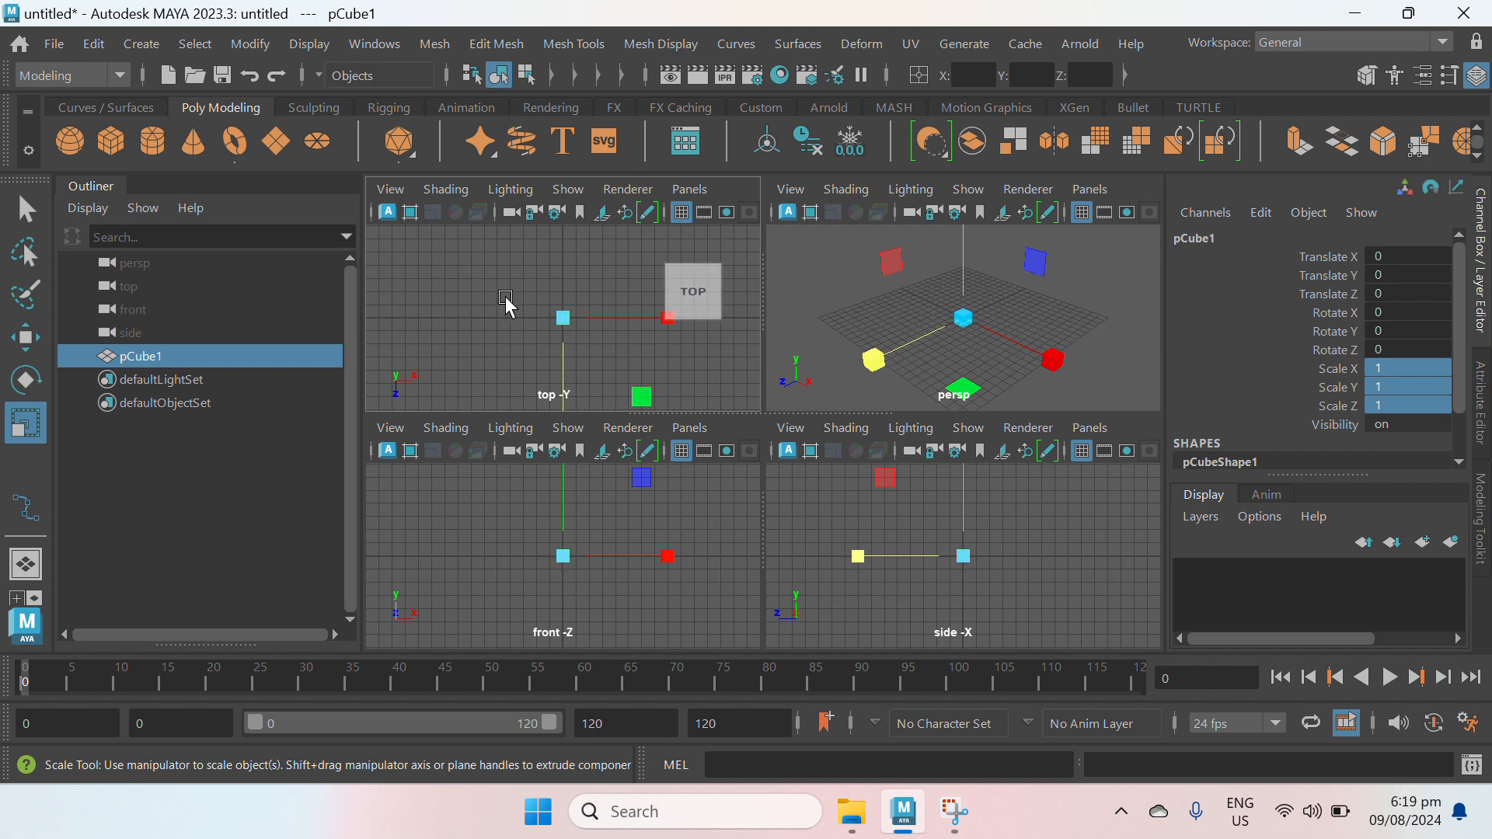
Step: Maximize the top, front, side and perspective views one after another, returning to the four-view layout after each
key(space)
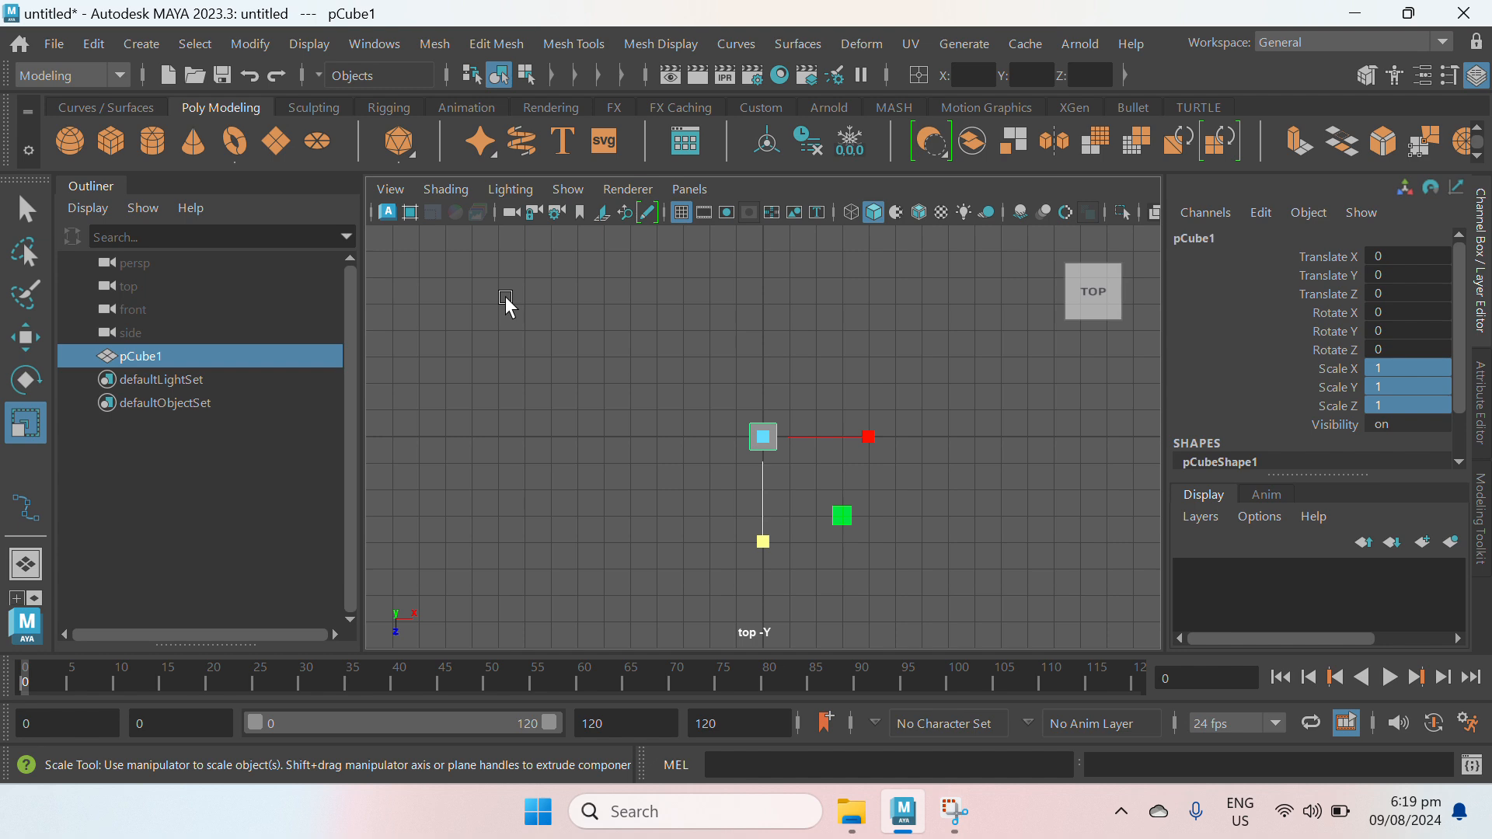
key(space)
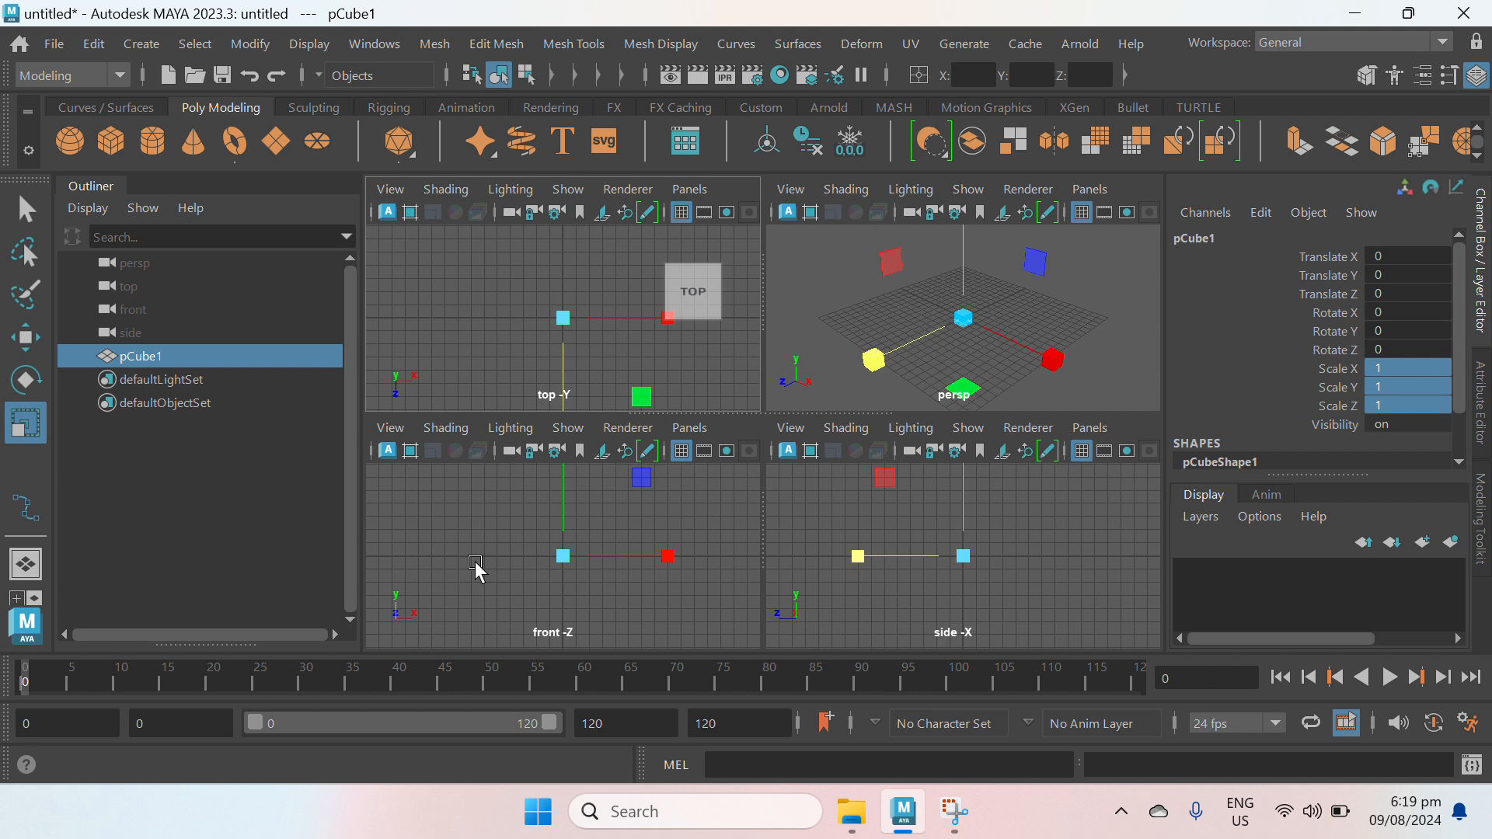
key(space)
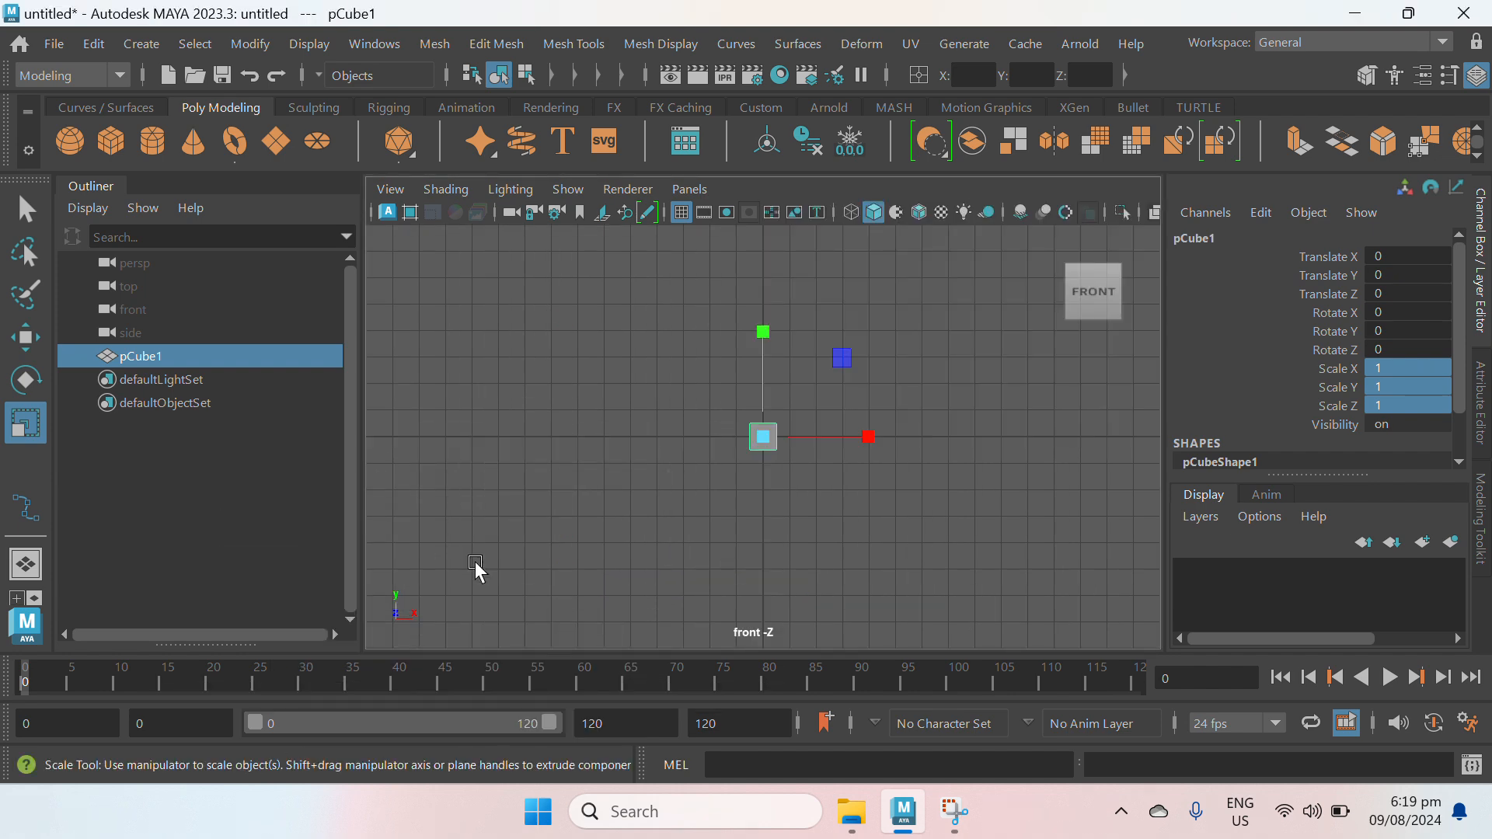
key(space)
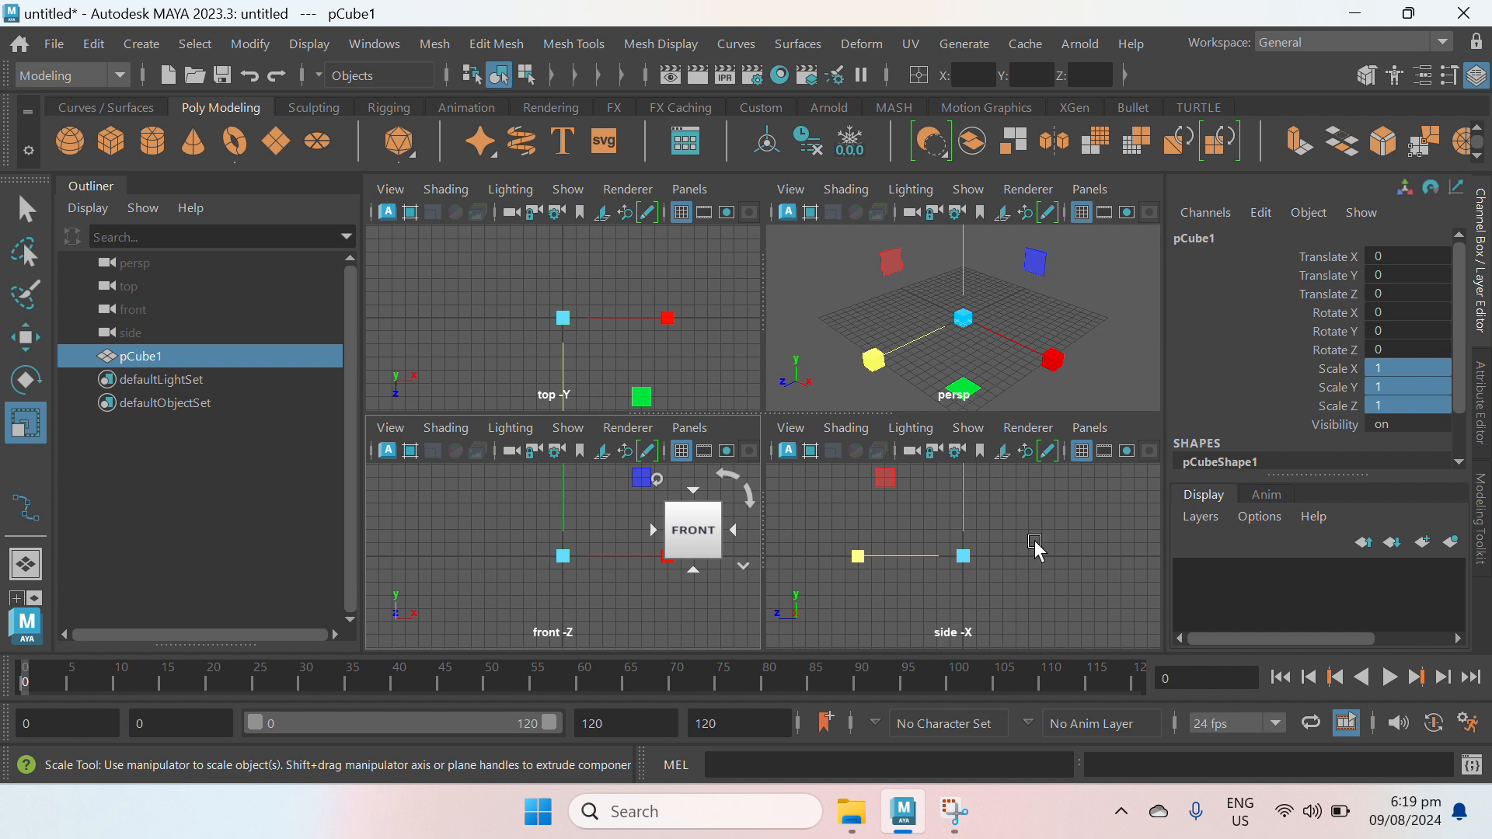
key(space)
key(space)
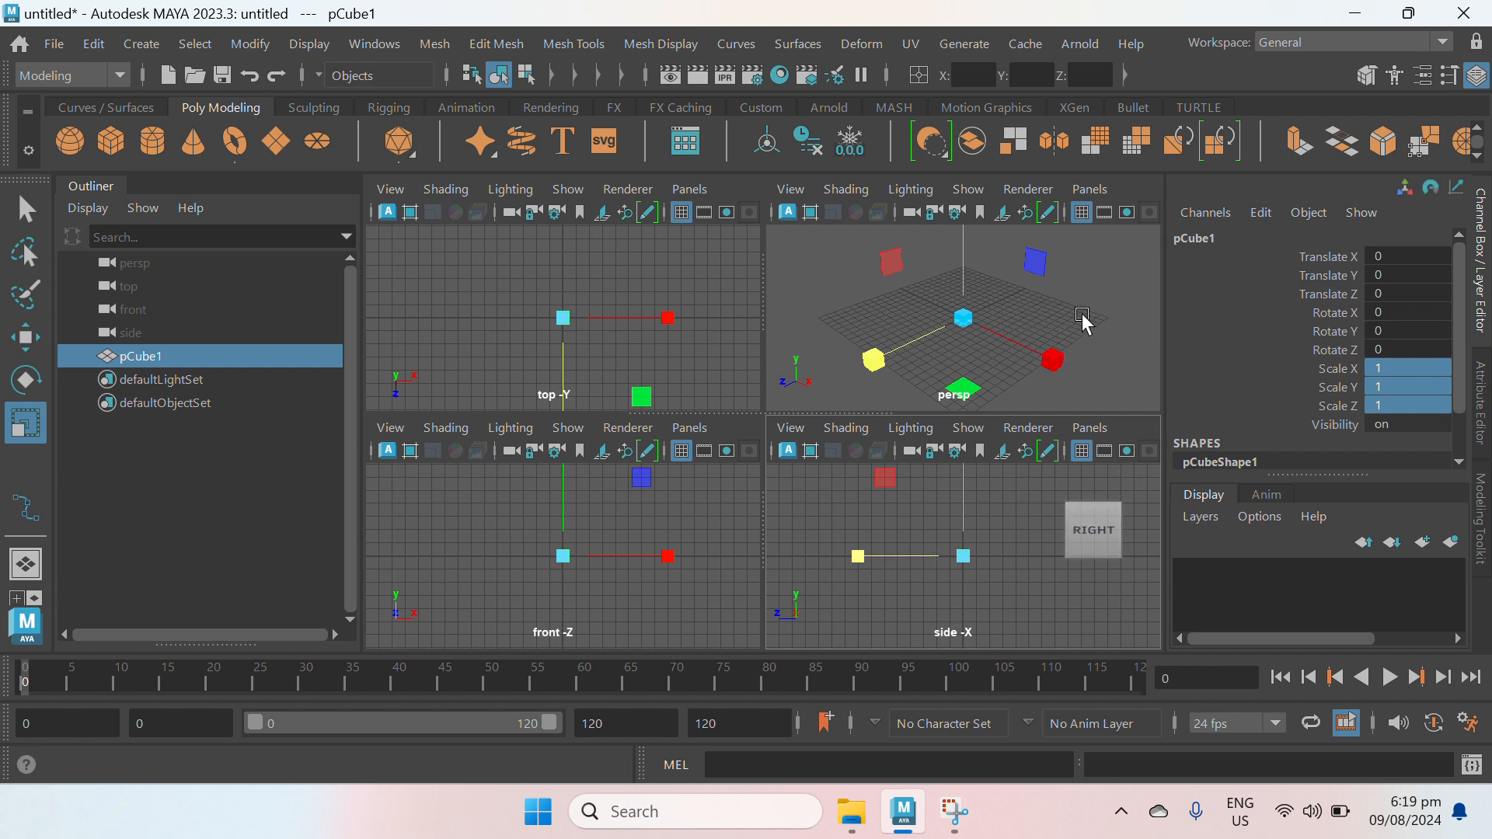
key(space)
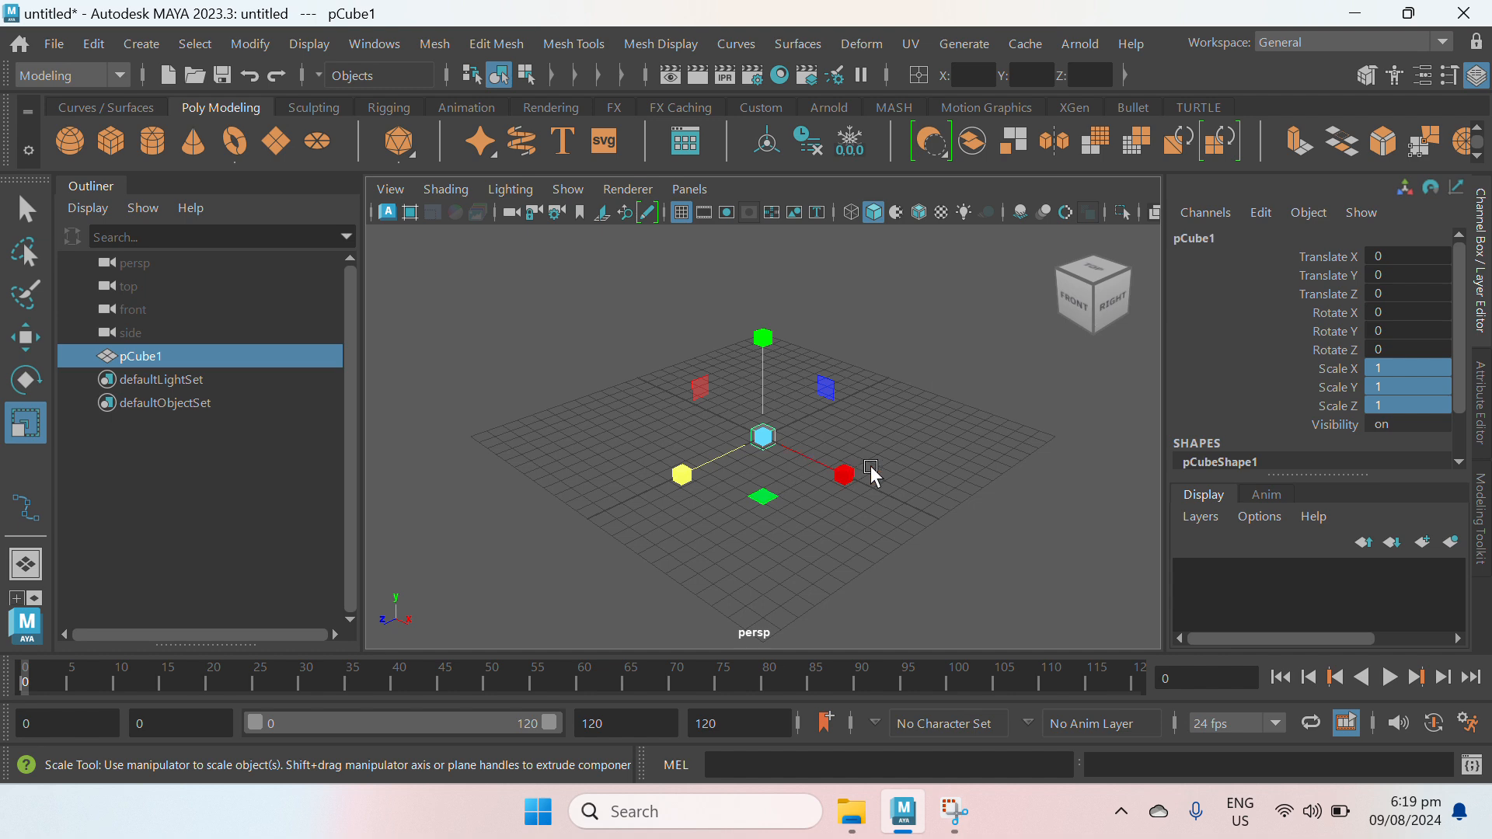
key(space)
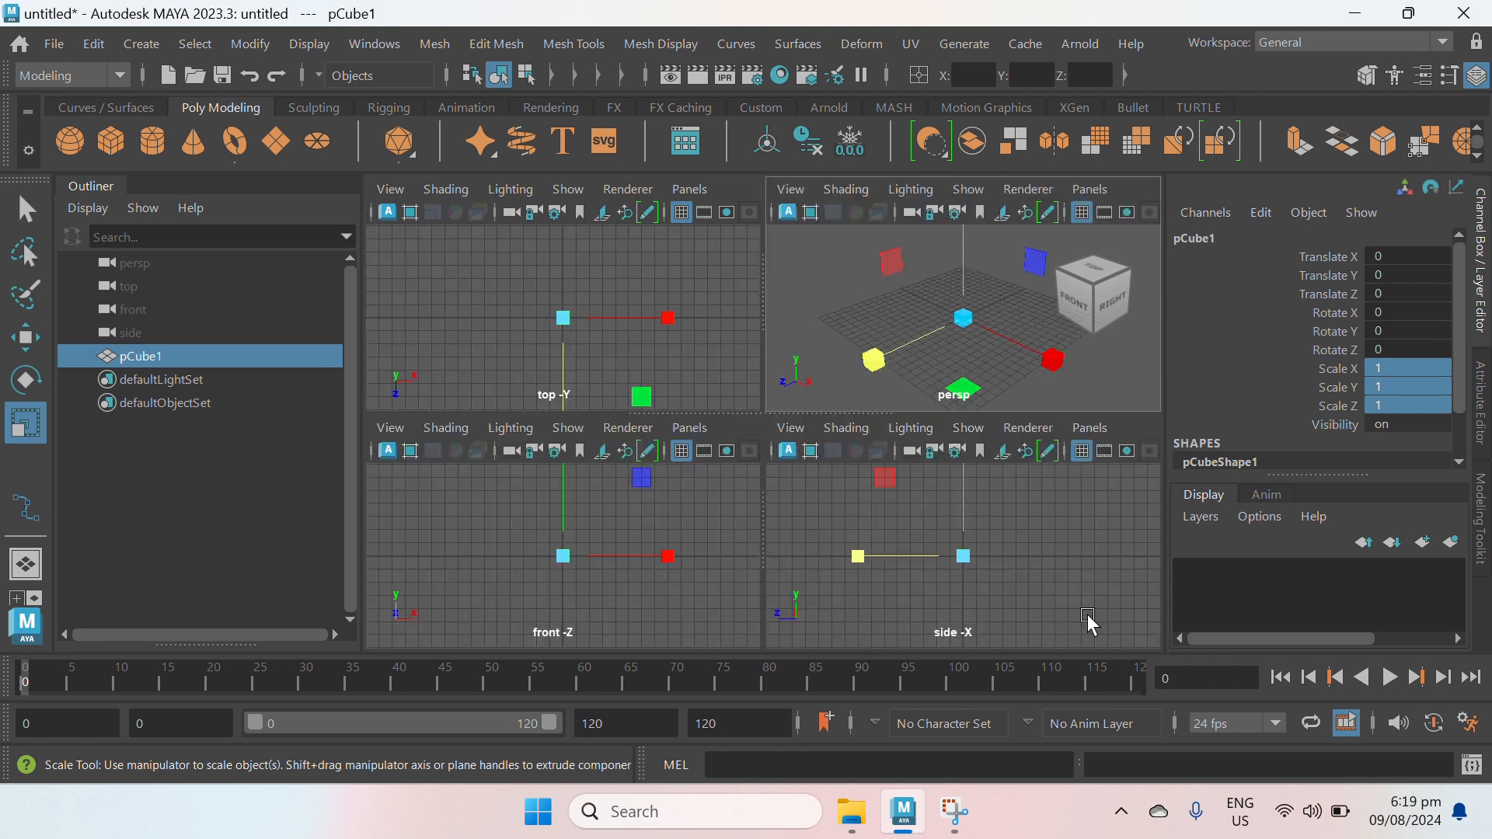
Step: Switch the workspace to the single perspective view and reselect the cube
click(27, 565)
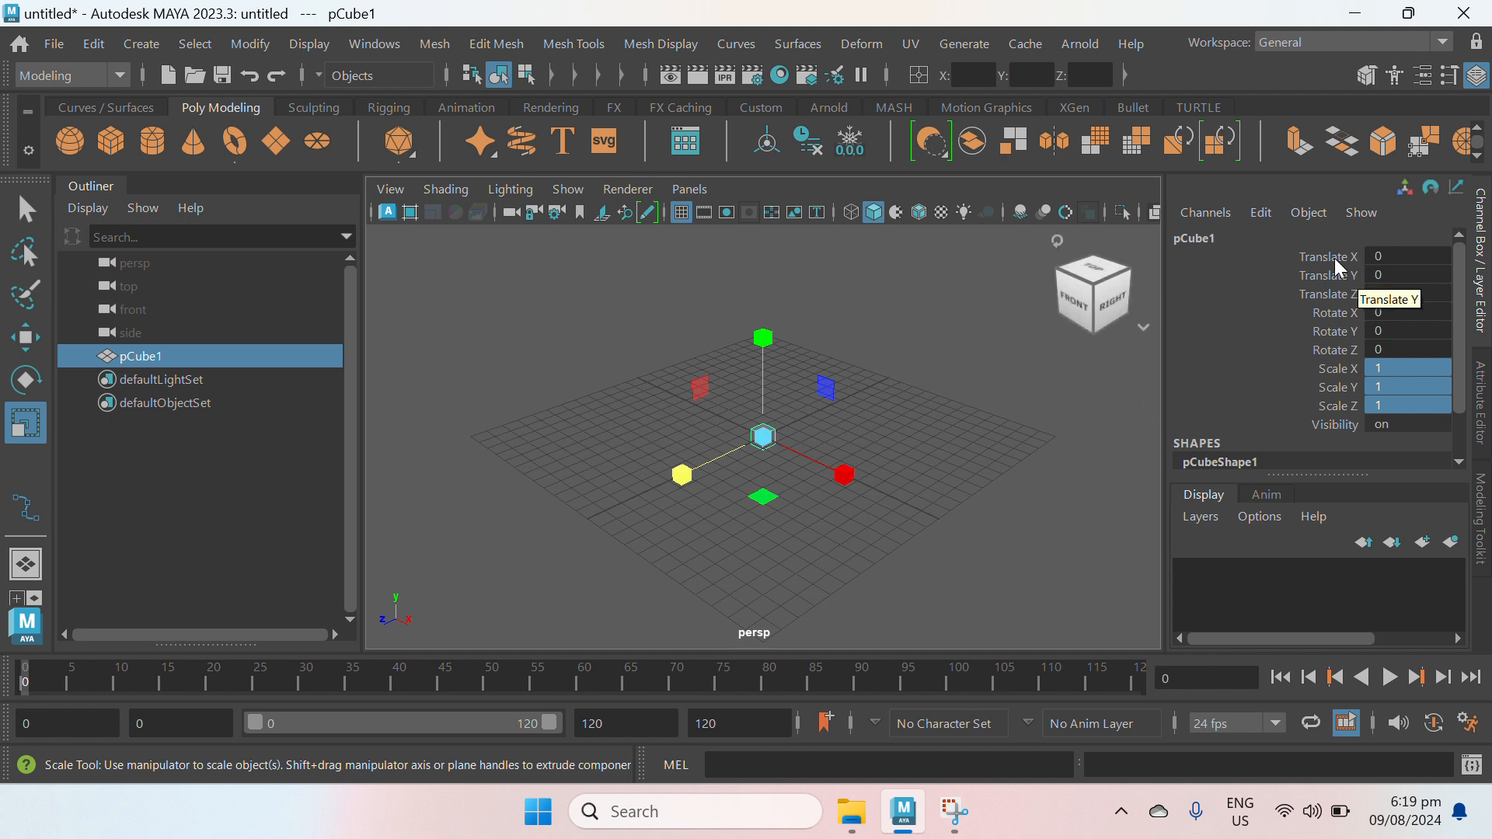
click(951, 457)
drag(722, 400, 771, 476)
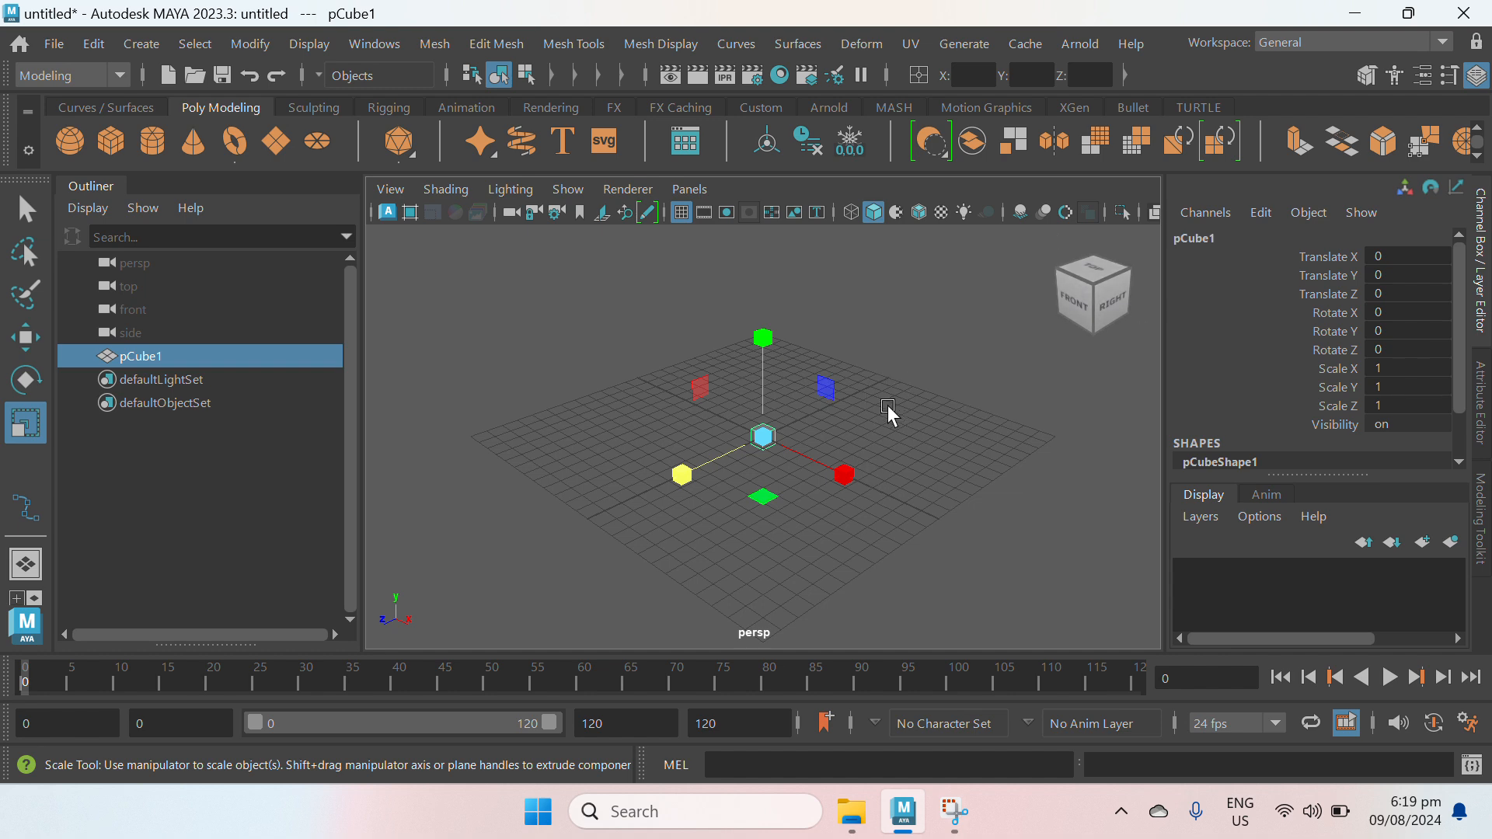
Step: Move the cube along the X axis by setting its Translate X to 5
click(1394, 257)
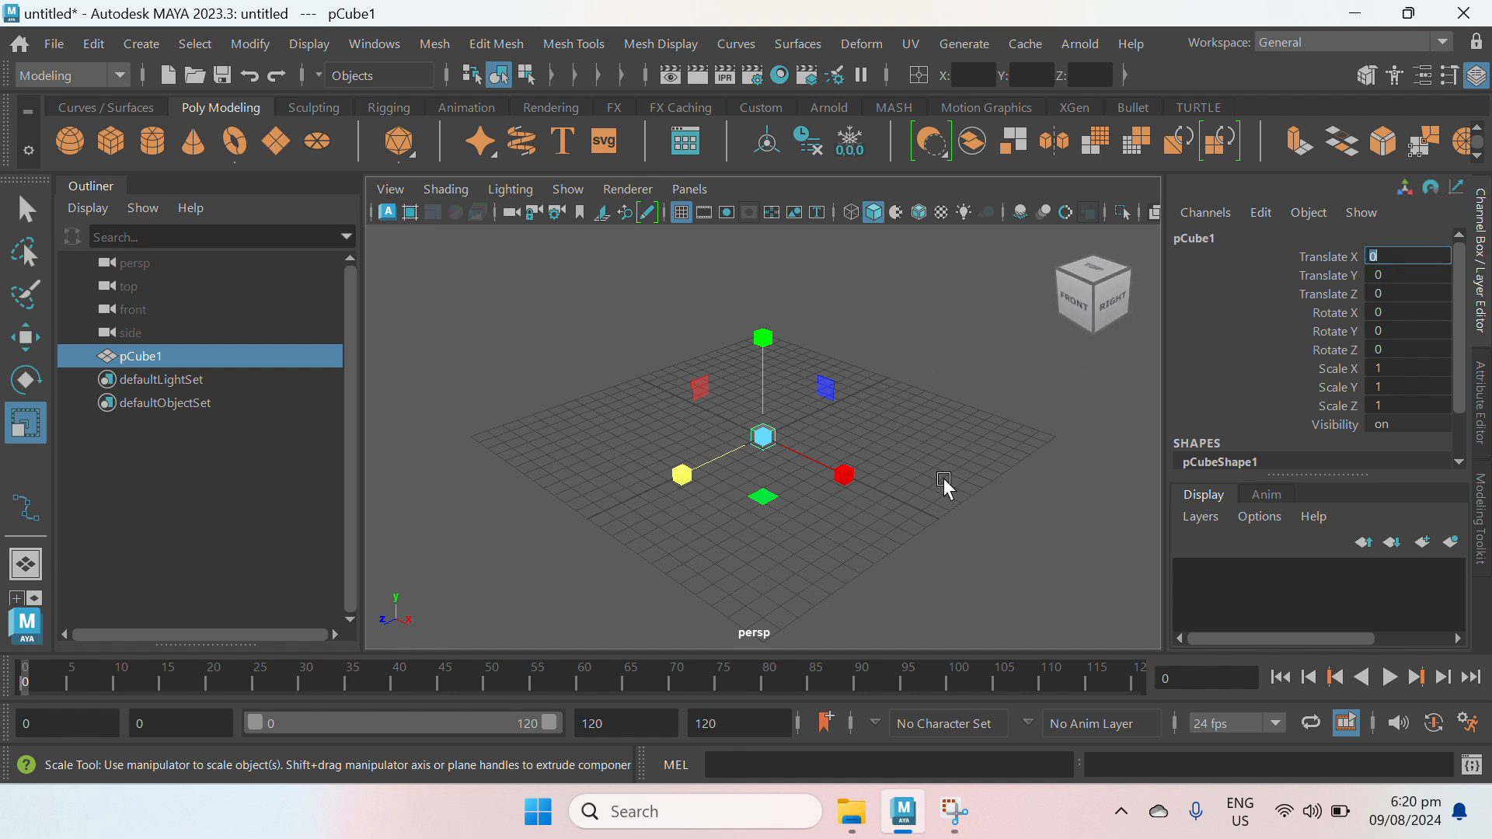
alt+drag(943, 490, 999, 493)
click(1401, 257)
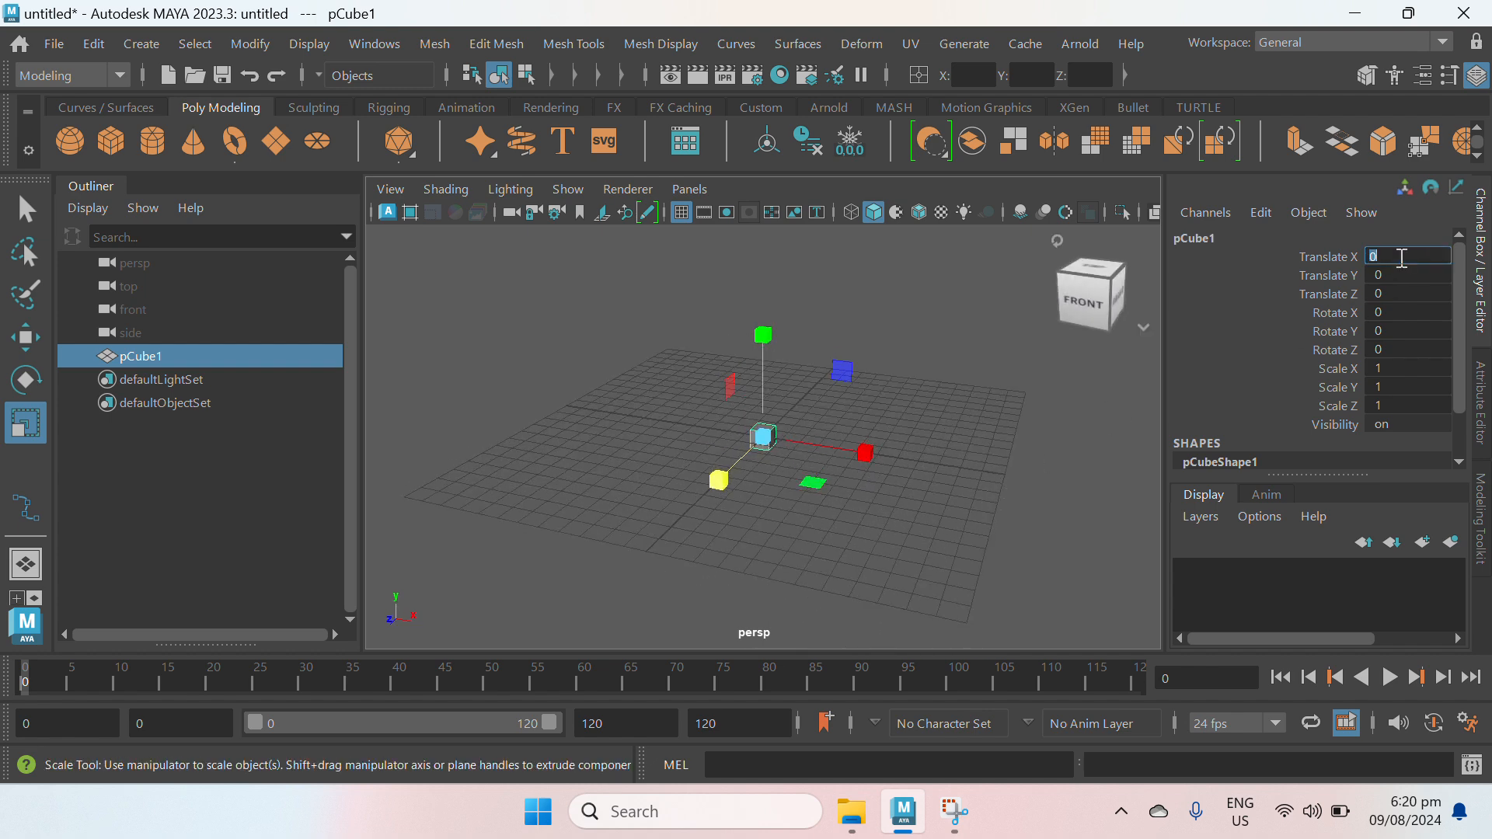
text(5)
key(Return)
scroll(907, 471, up, 3)
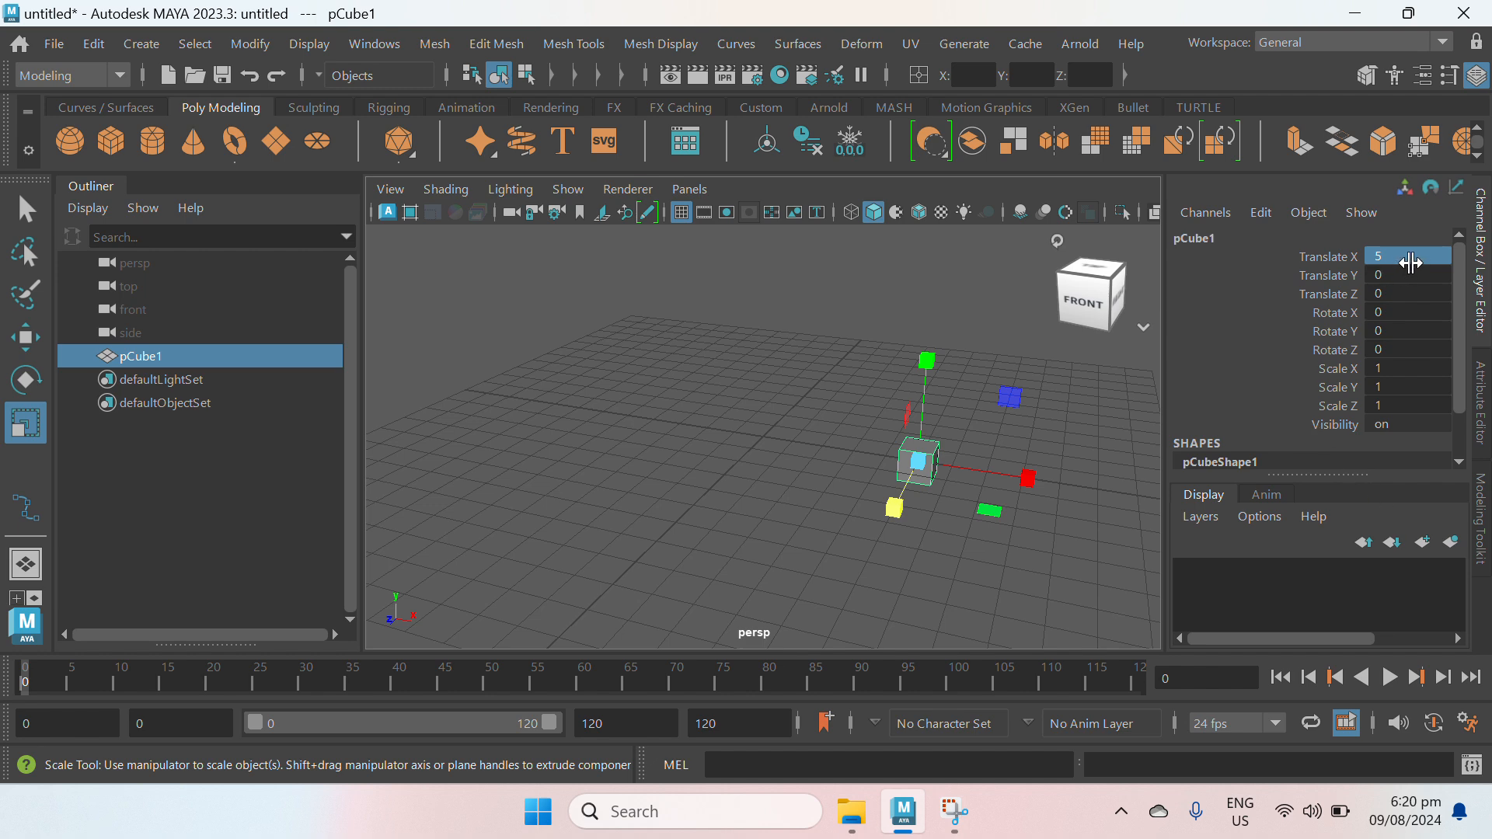
Step: Set the cube's Translate X to -5, and reset it to 0
click(1416, 256)
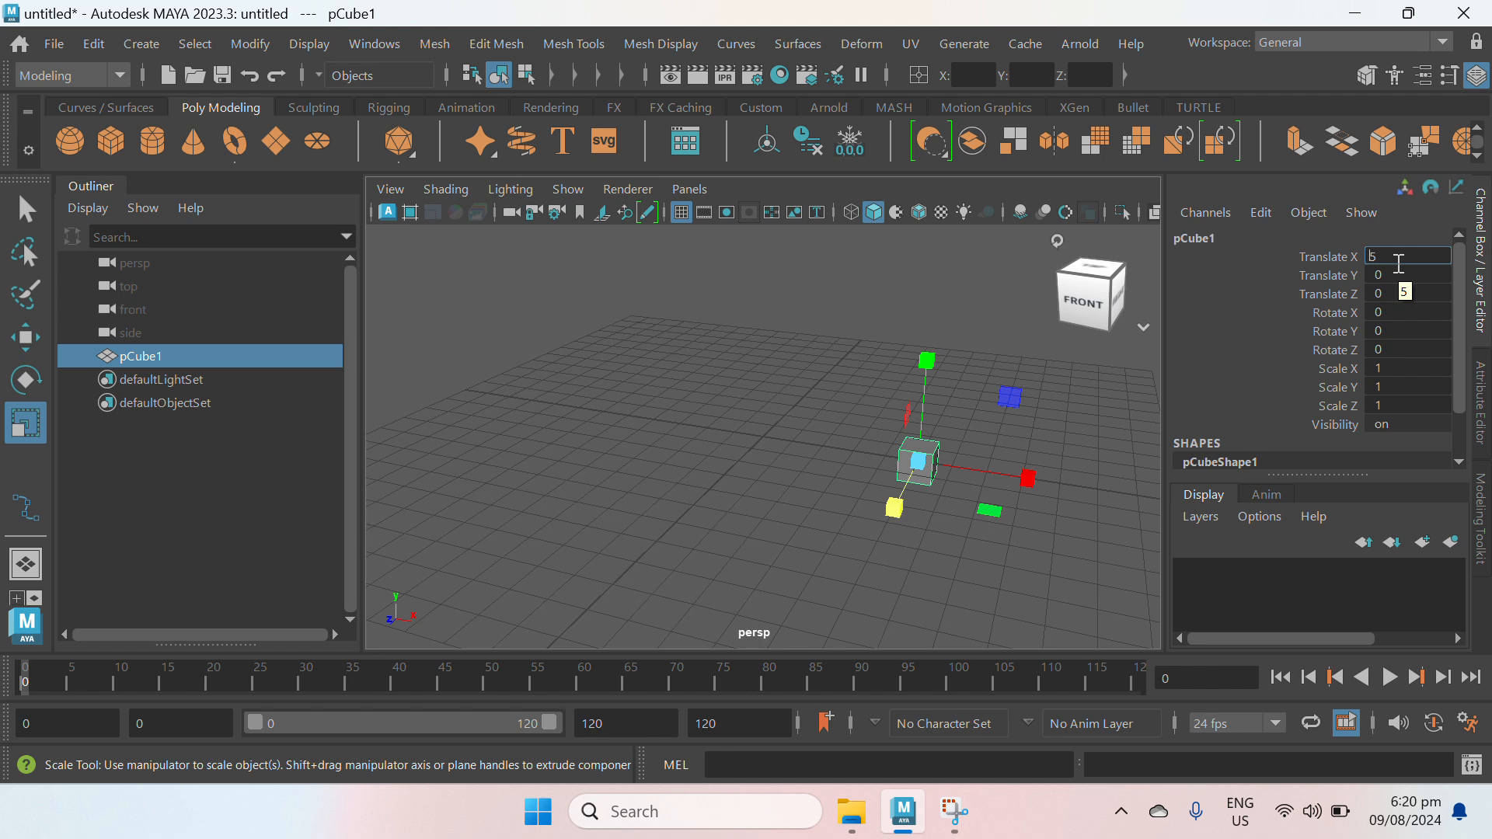
key(Home)
text(-)
key(Return)
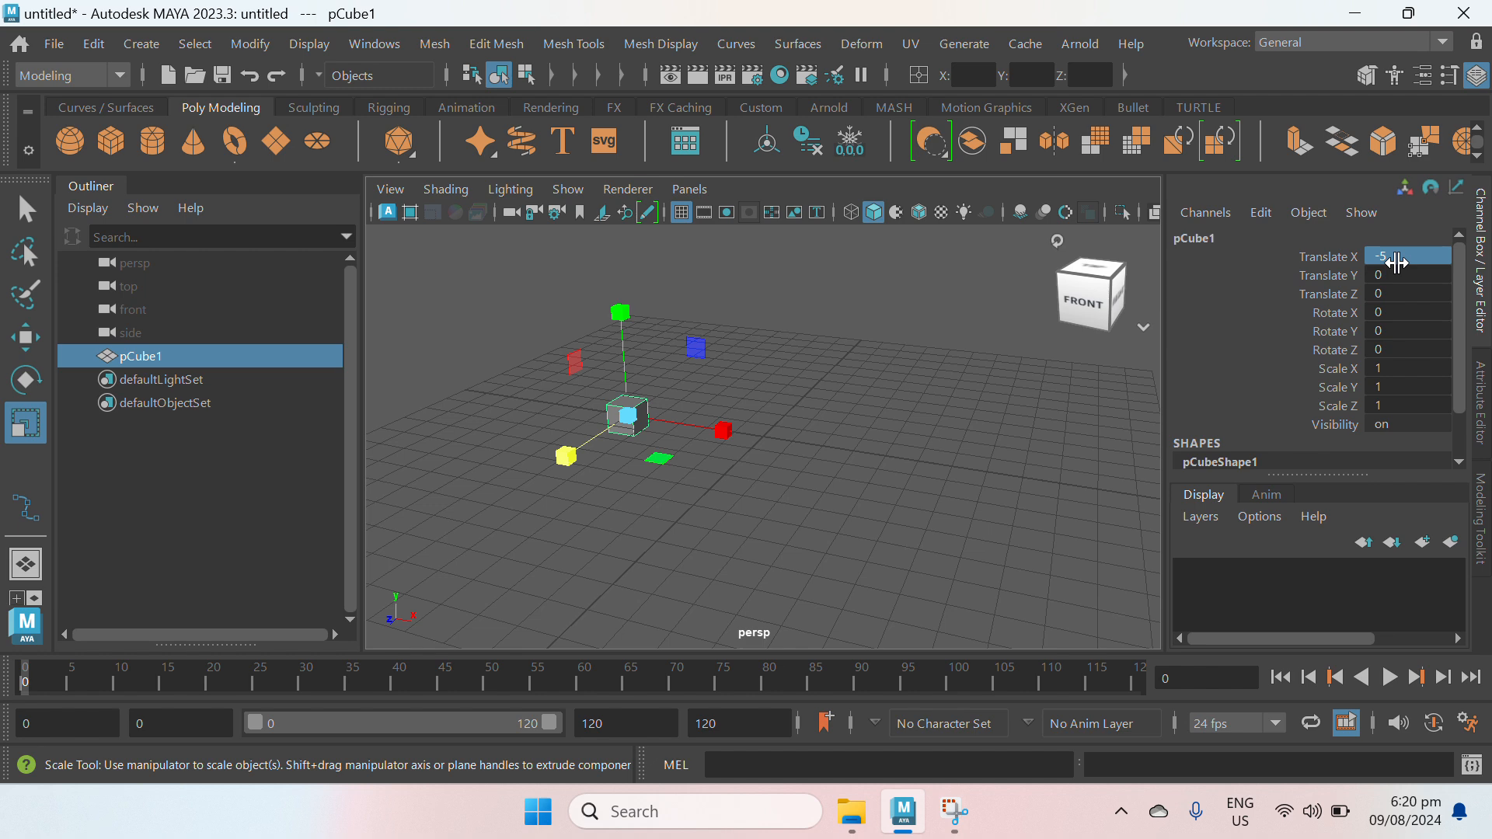
click(1398, 264)
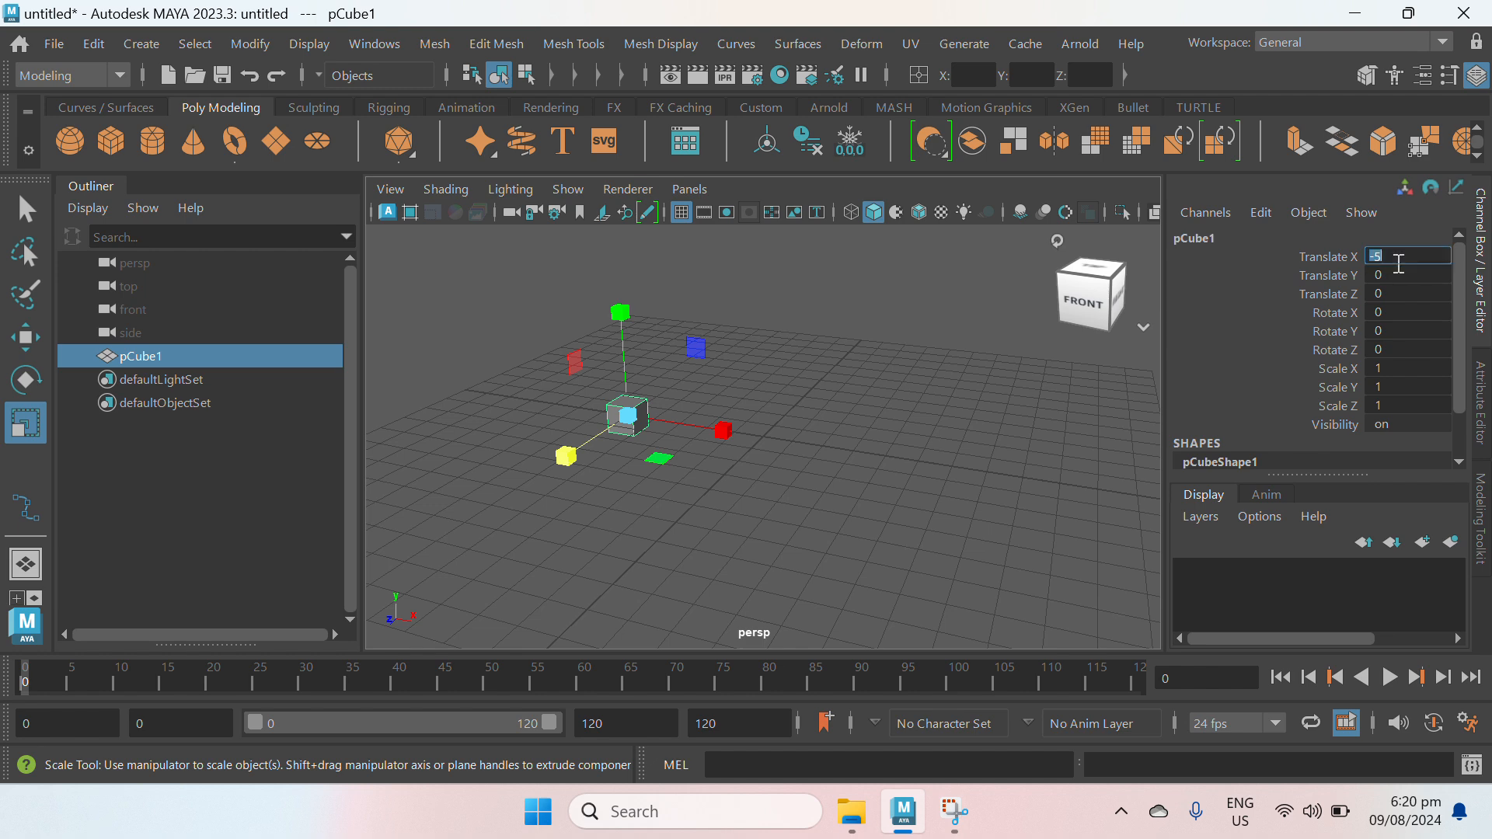
text(0)
key(Return)
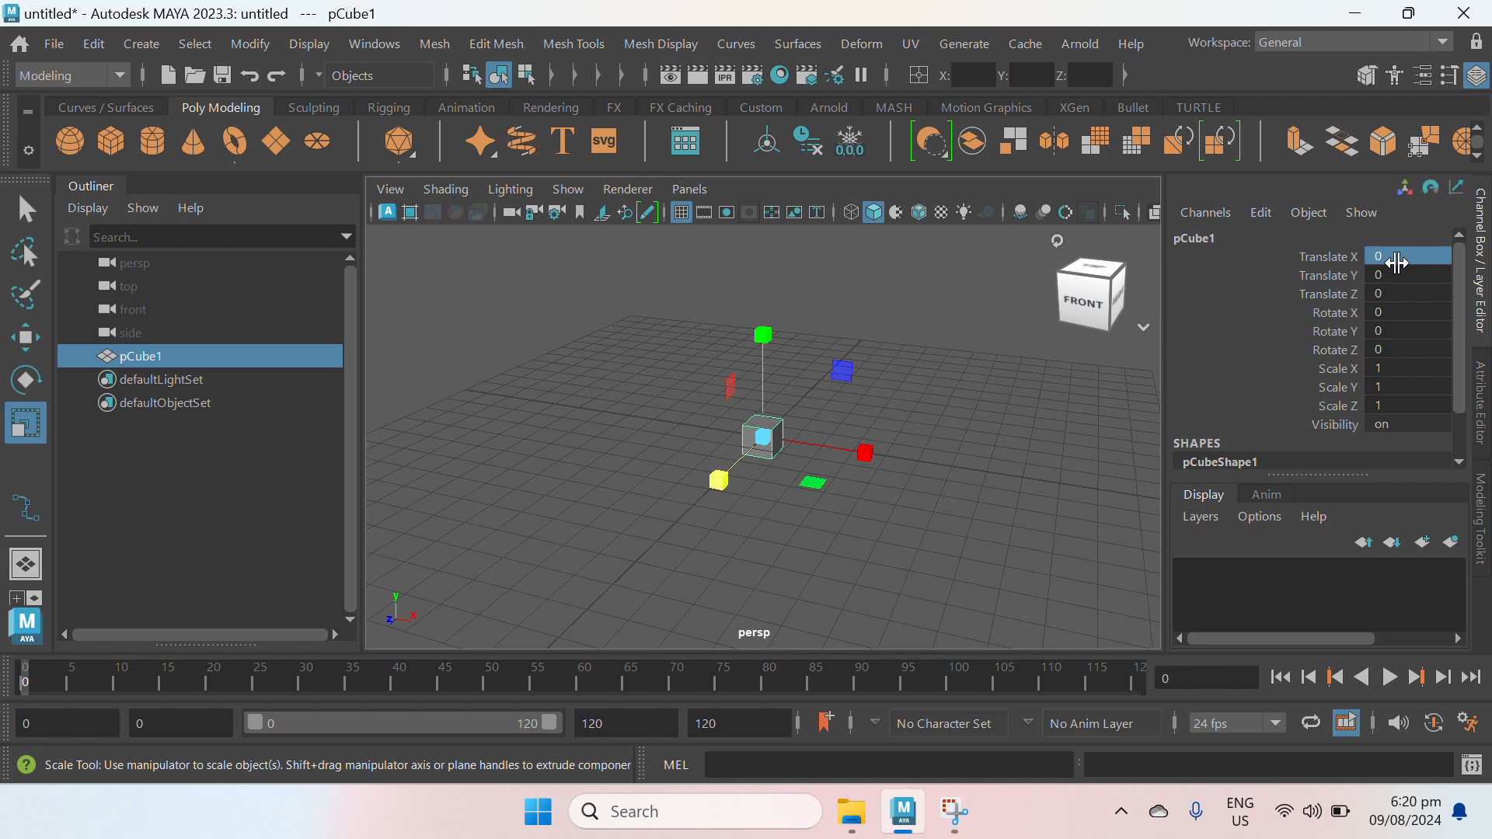
Step: Move the cube vertically with Translate Y values of 5 and -5, and reset Translate Y to 0
click(1394, 277)
click(1393, 278)
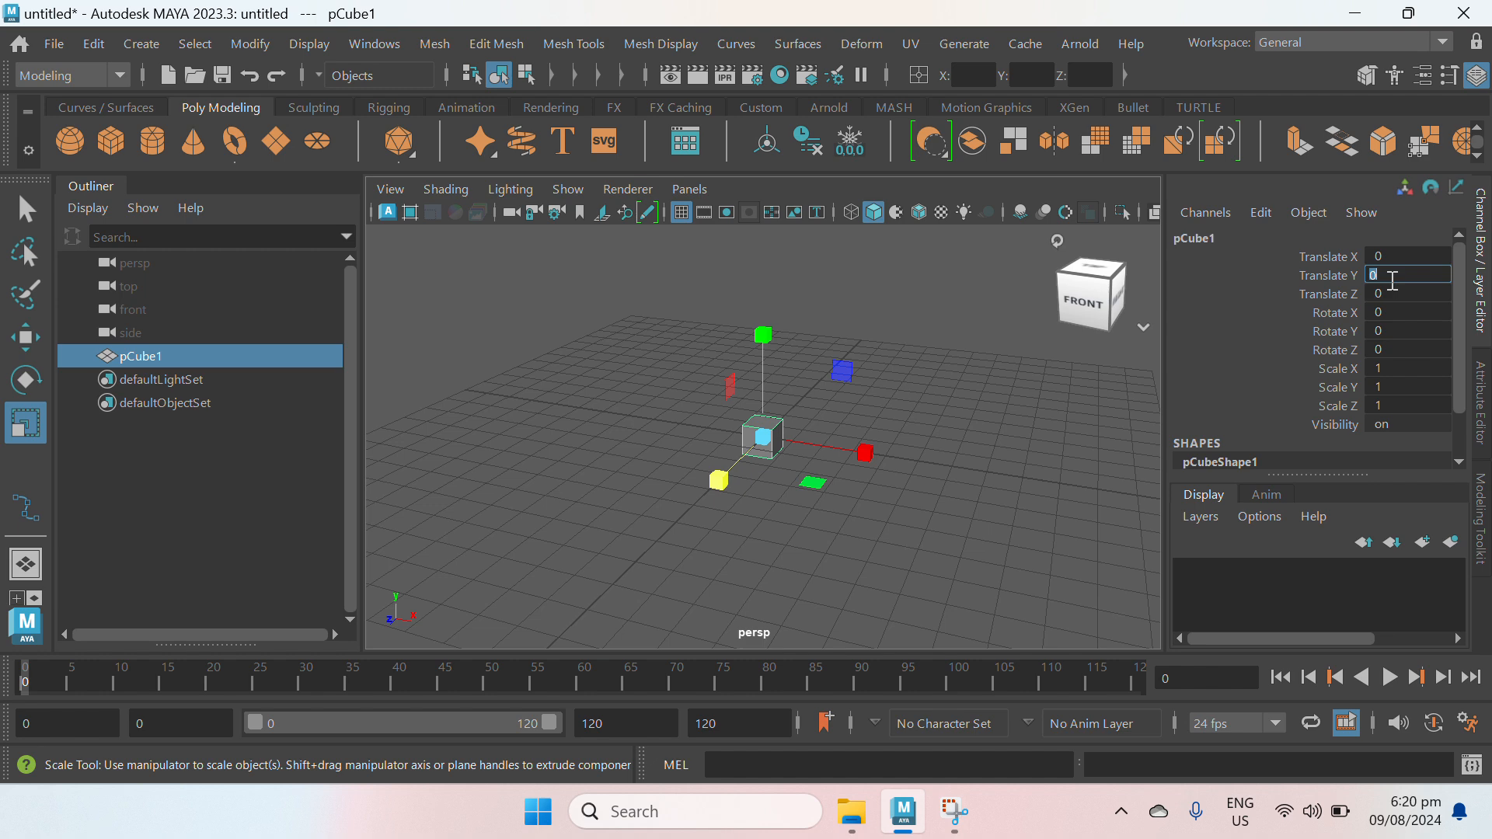
text(5)
key(Return)
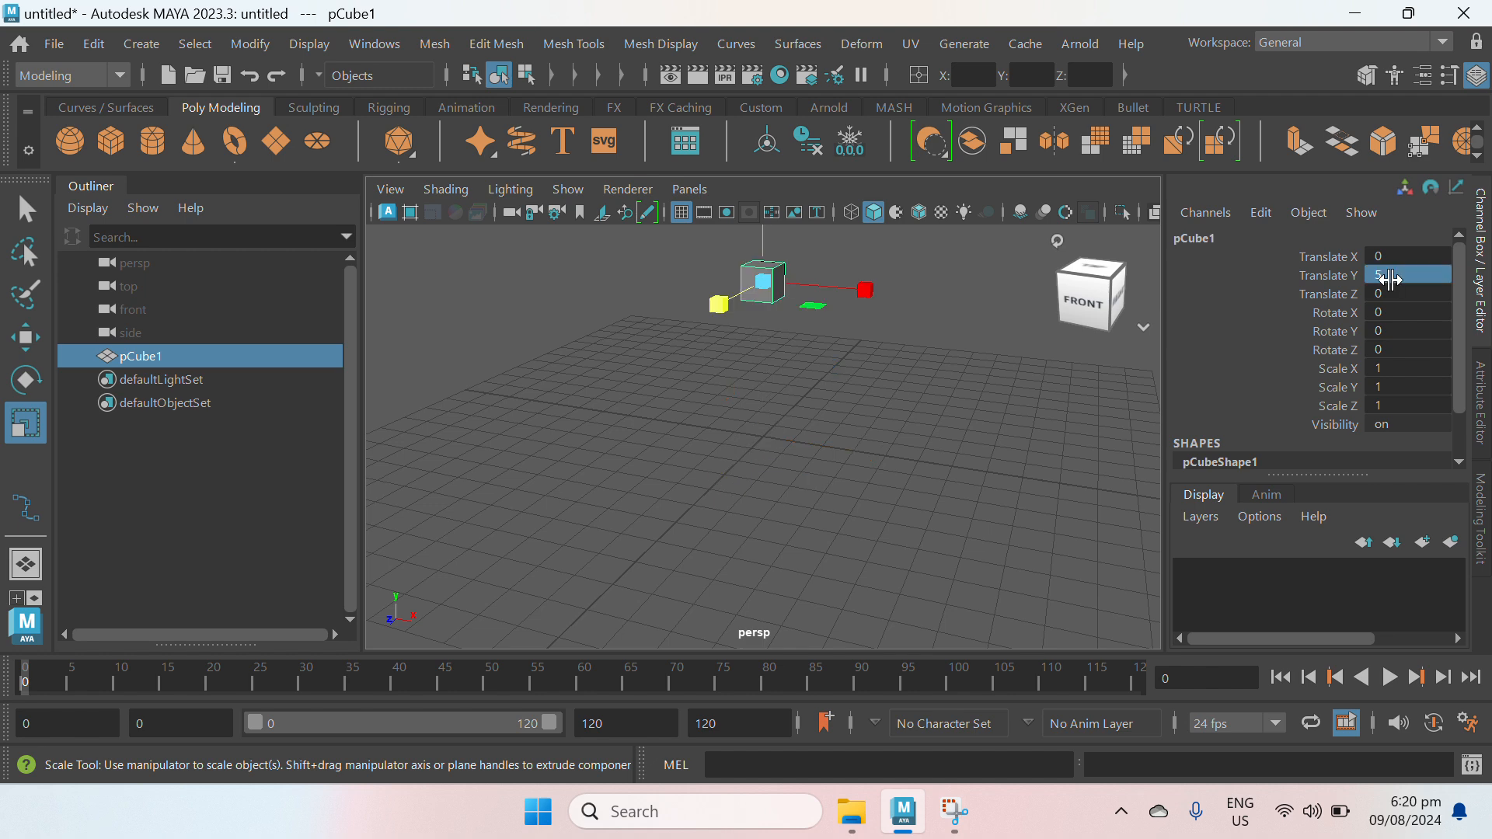
double_click(1391, 278)
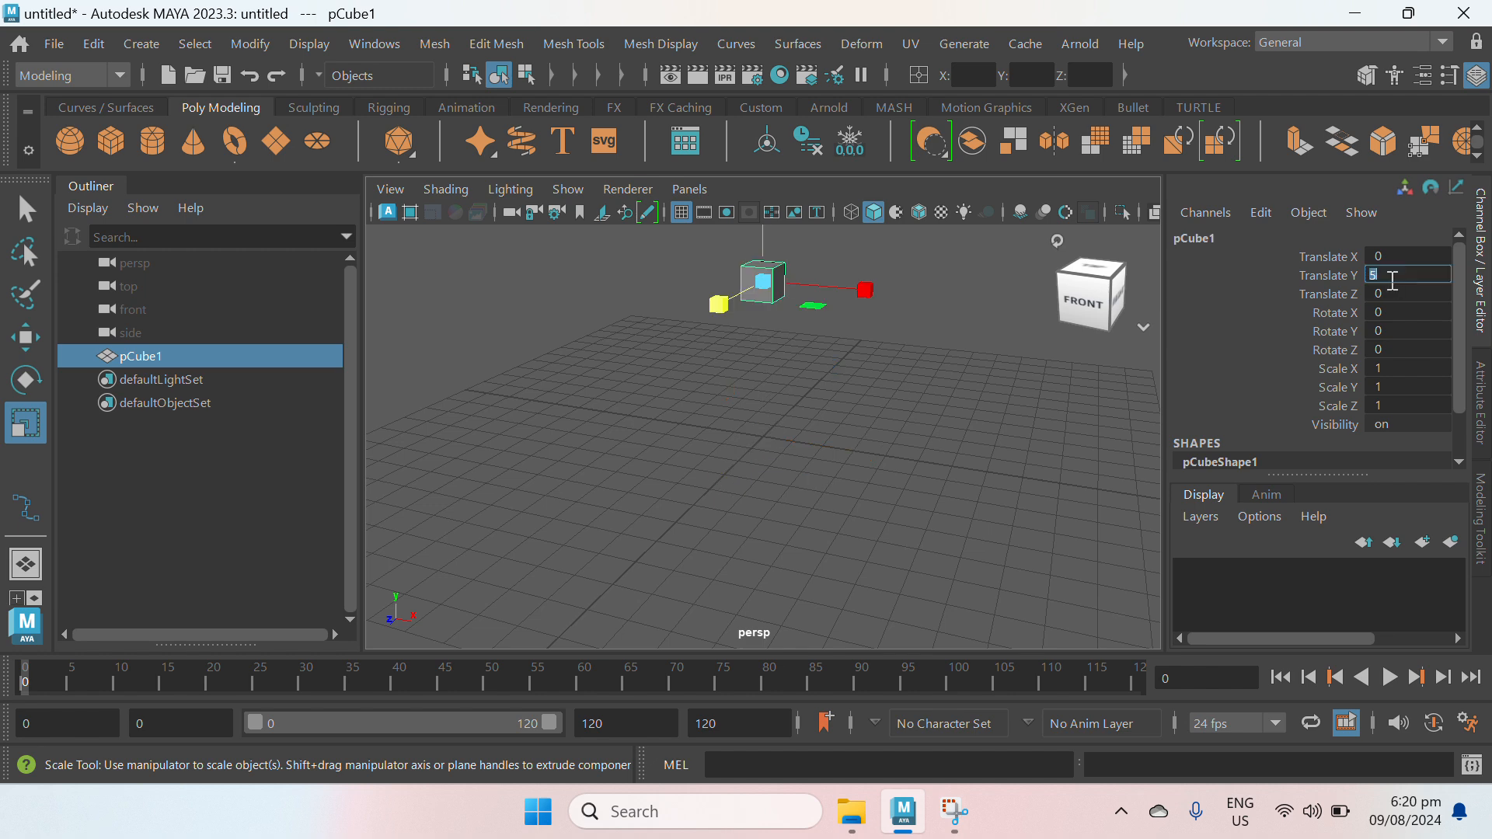
text(-5)
key(Return)
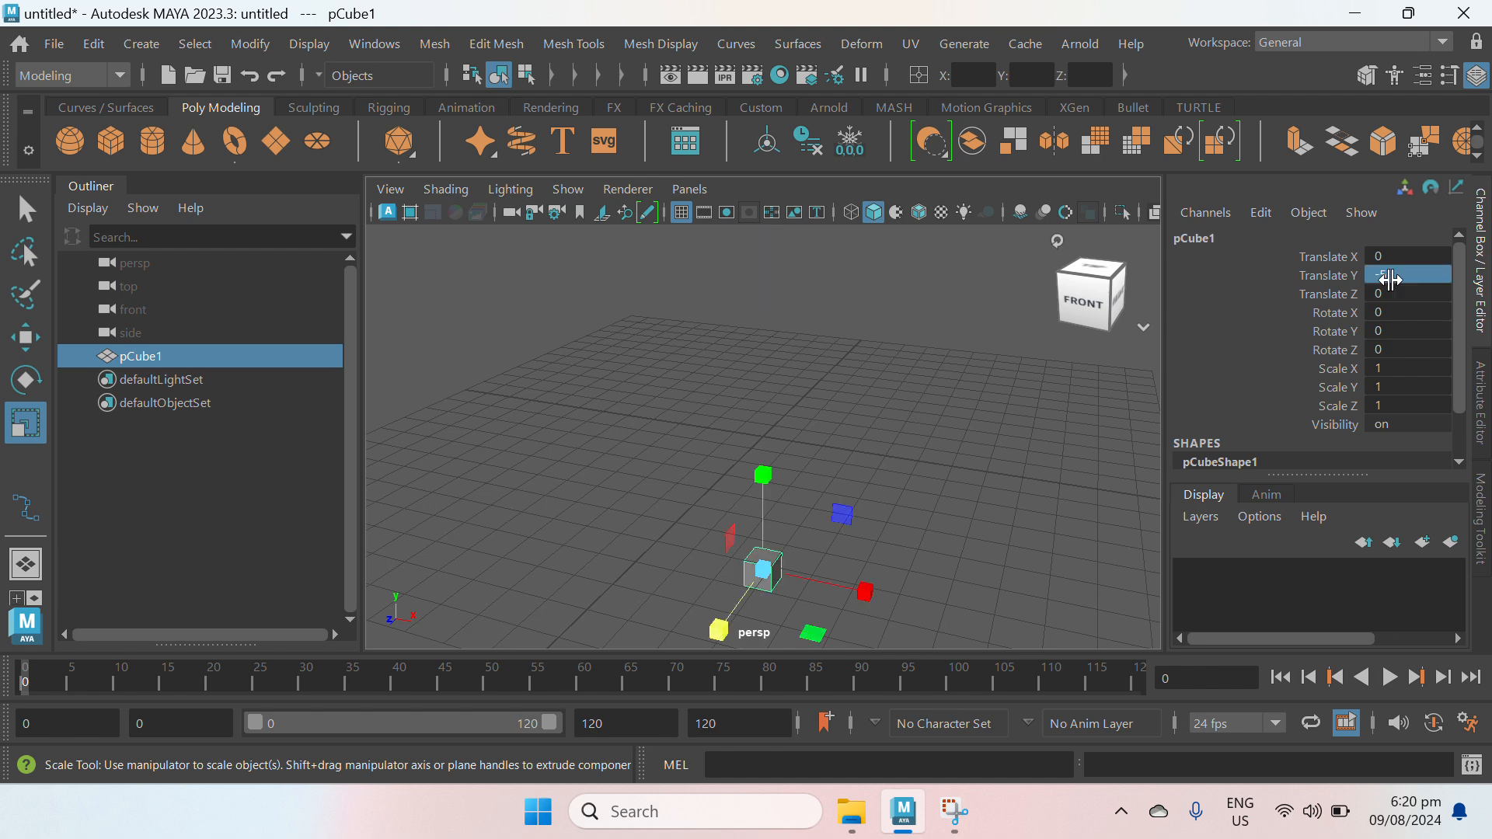
double_click(1391, 278)
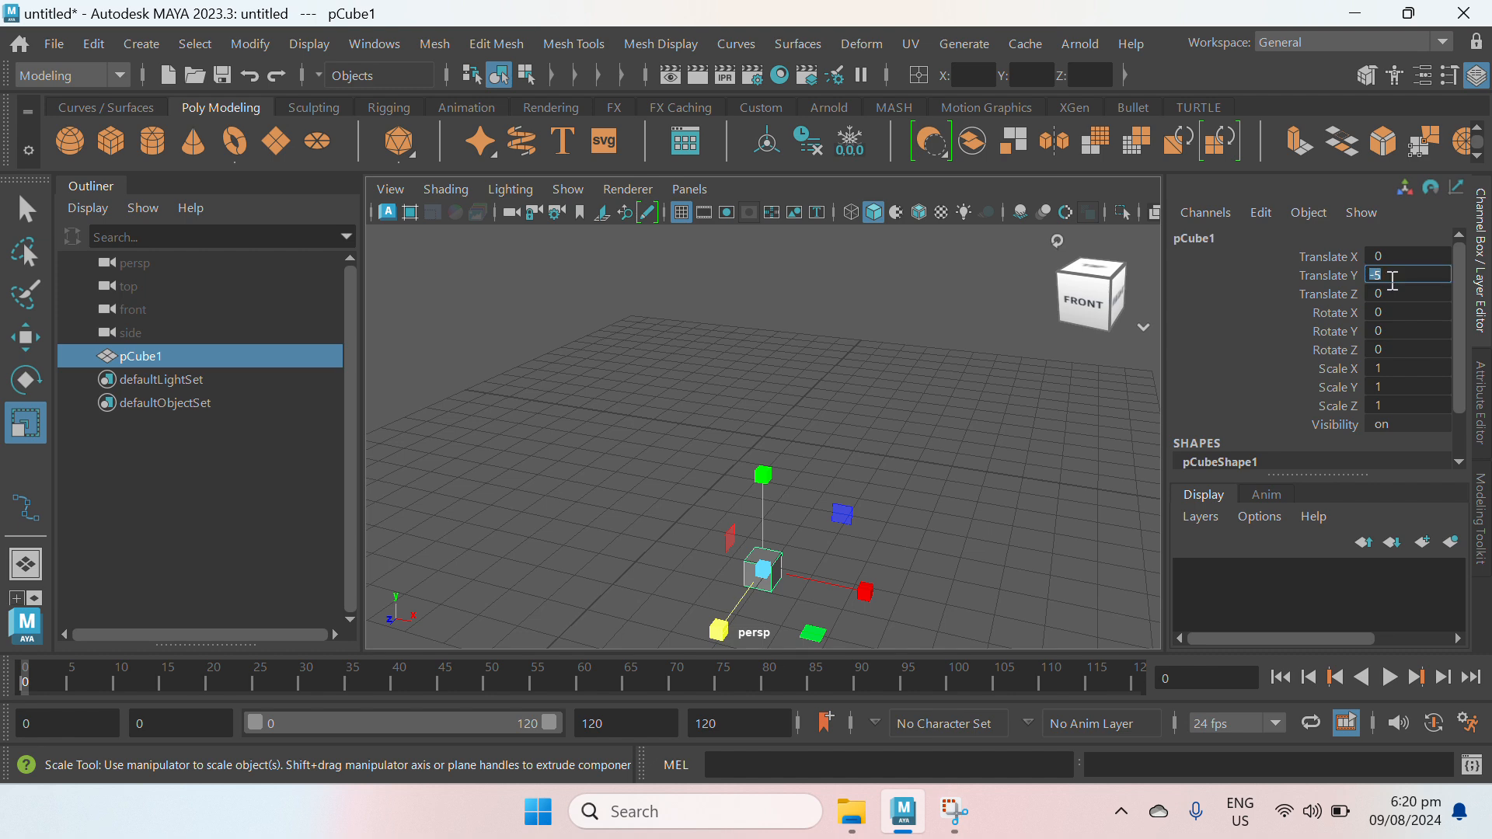
text(0)
key(Return)
Step: Move the cube in depth with Translate Z values of 5 and -5, and reset Translate Z to 0
double_click(1407, 296)
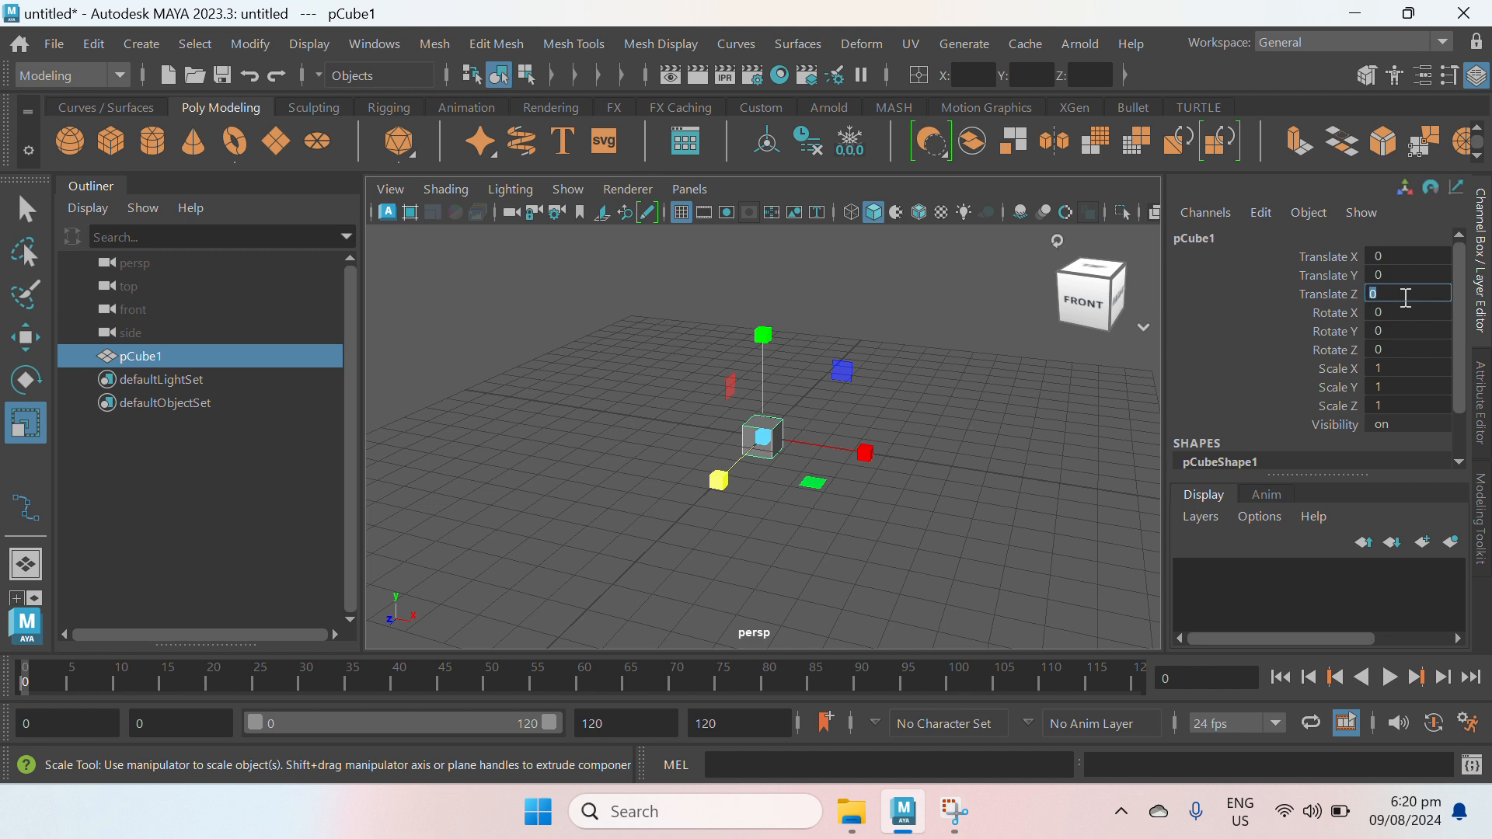
text(5)
key(Return)
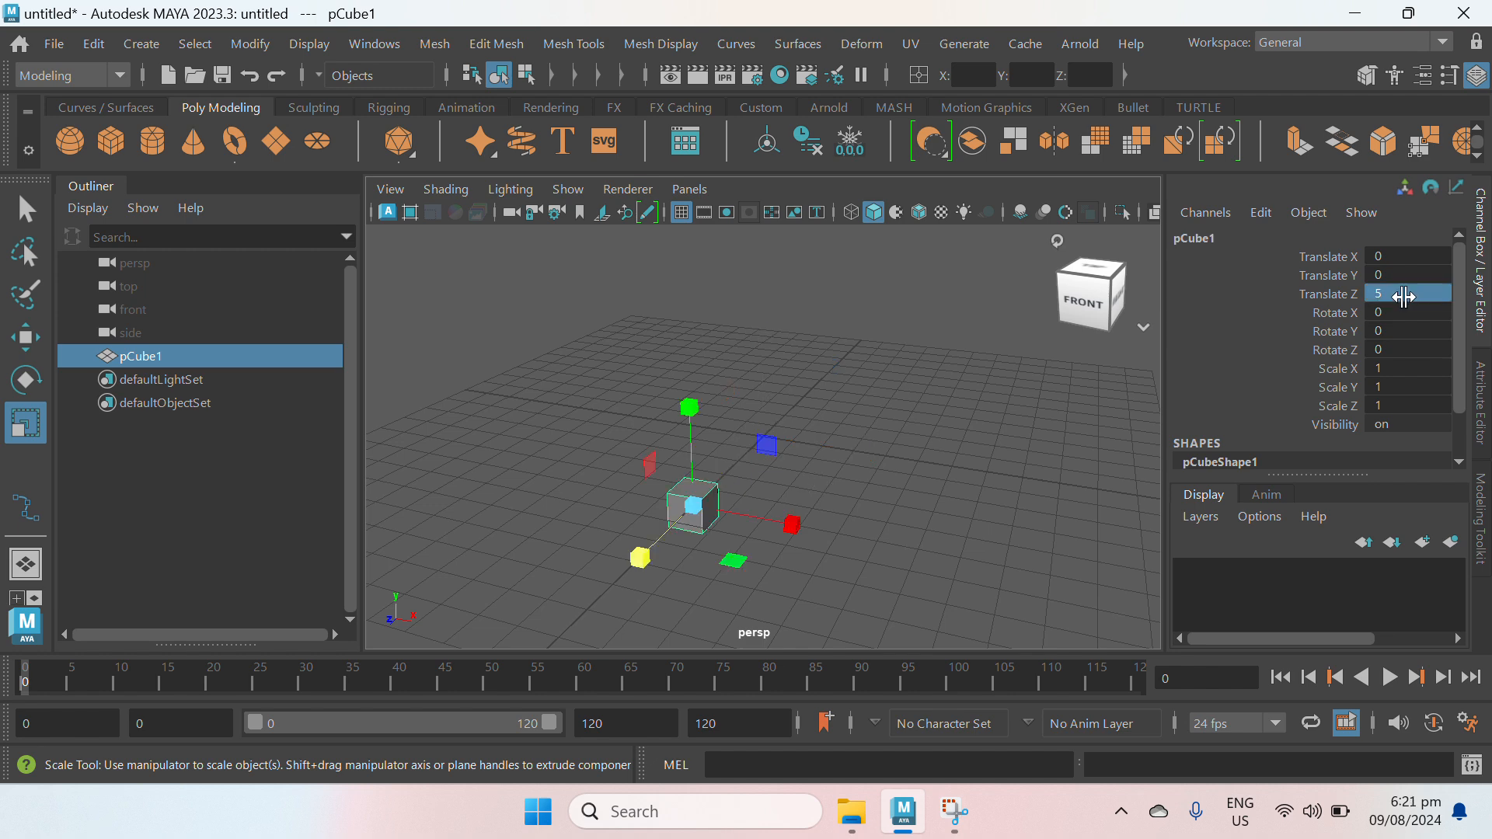
click(1406, 297)
text(-5)
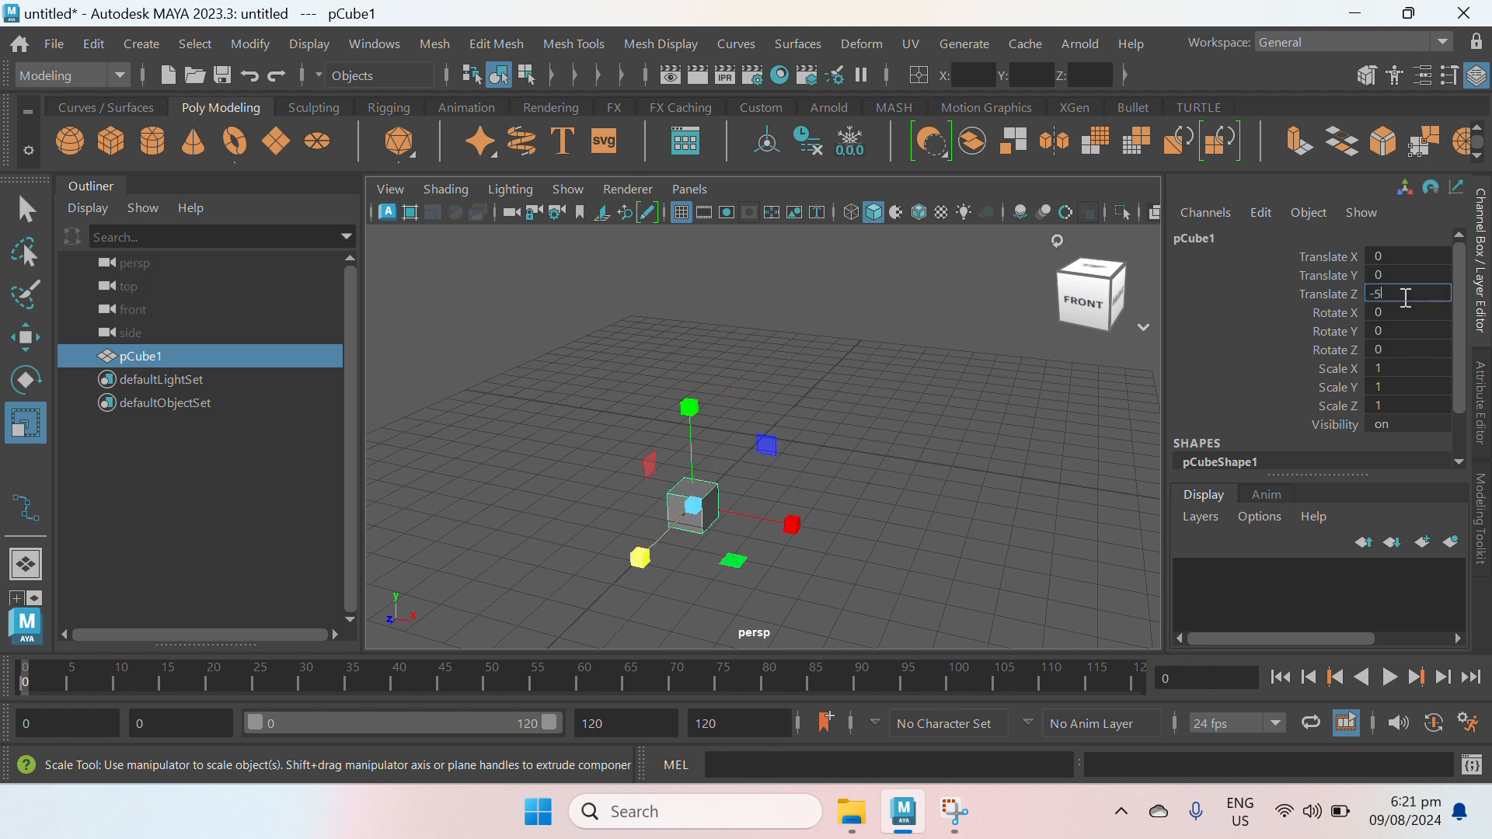
key(Return)
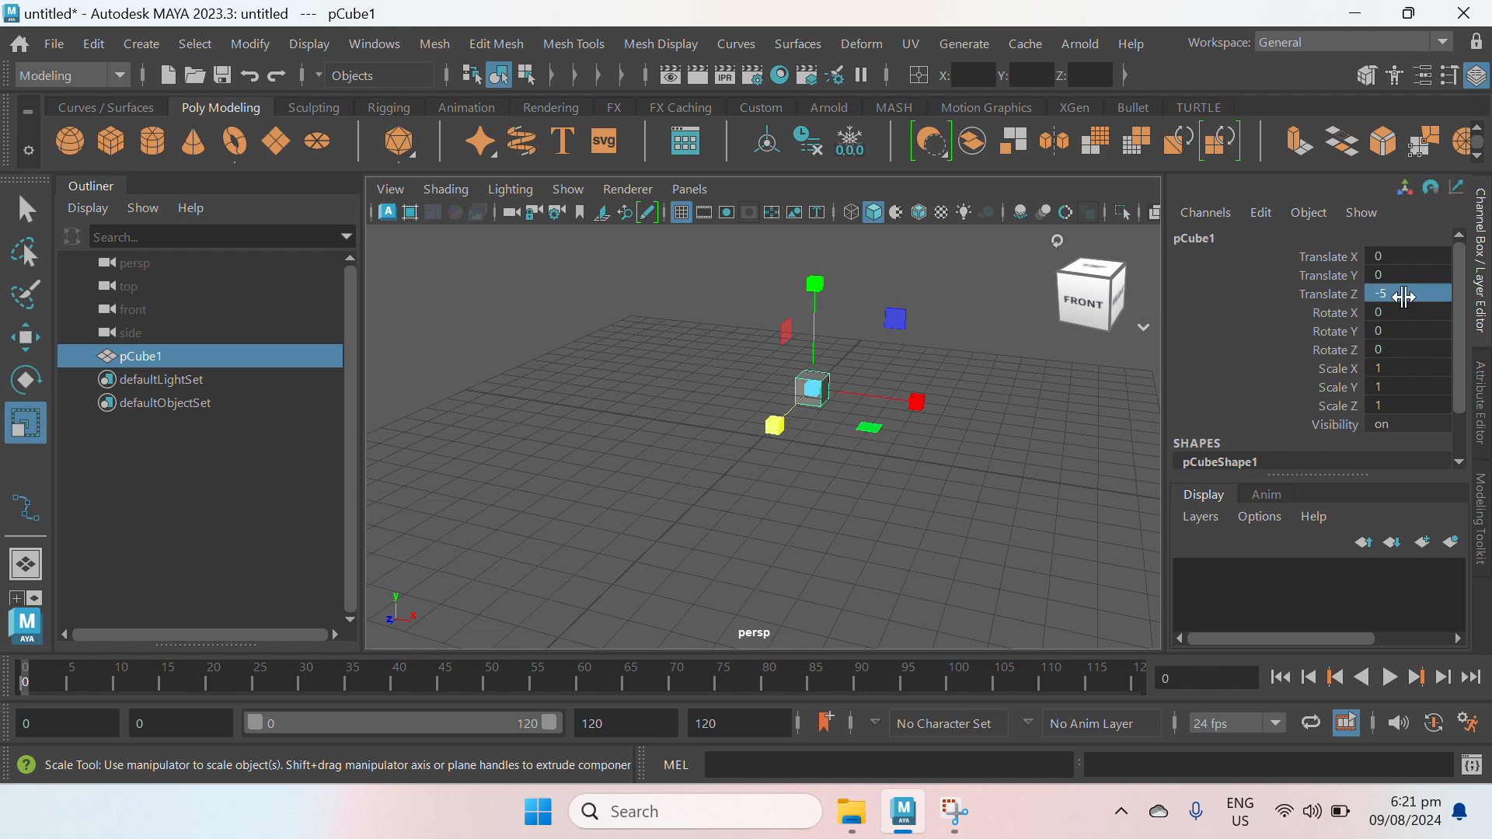
click(1404, 297)
text(0)
key(Return)
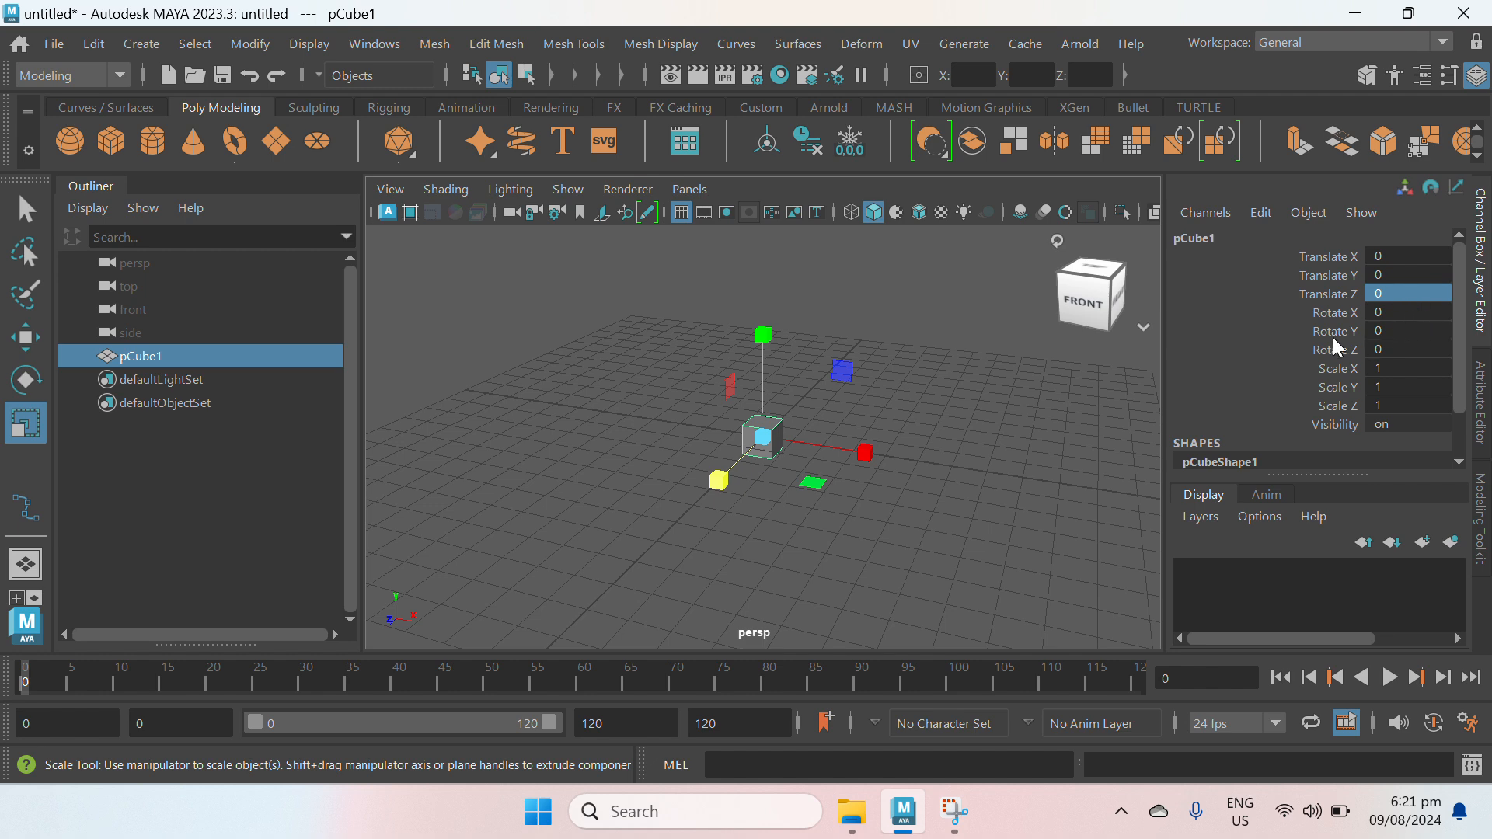
Step: Rotate the cube about the X axis with a Rotate X value of 30, and reset it to 0
double_click(1393, 313)
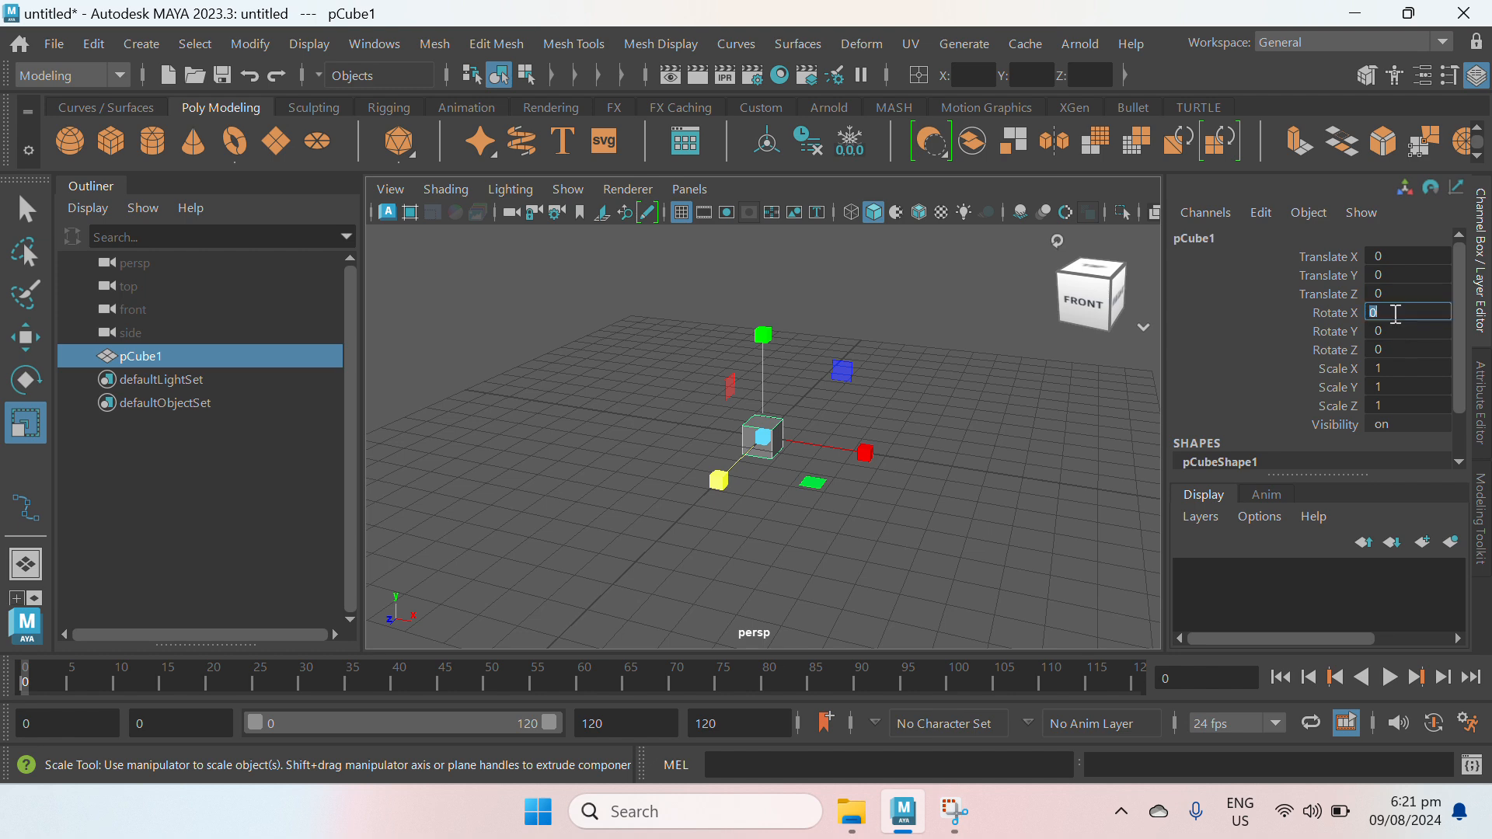
text(30)
key(Return)
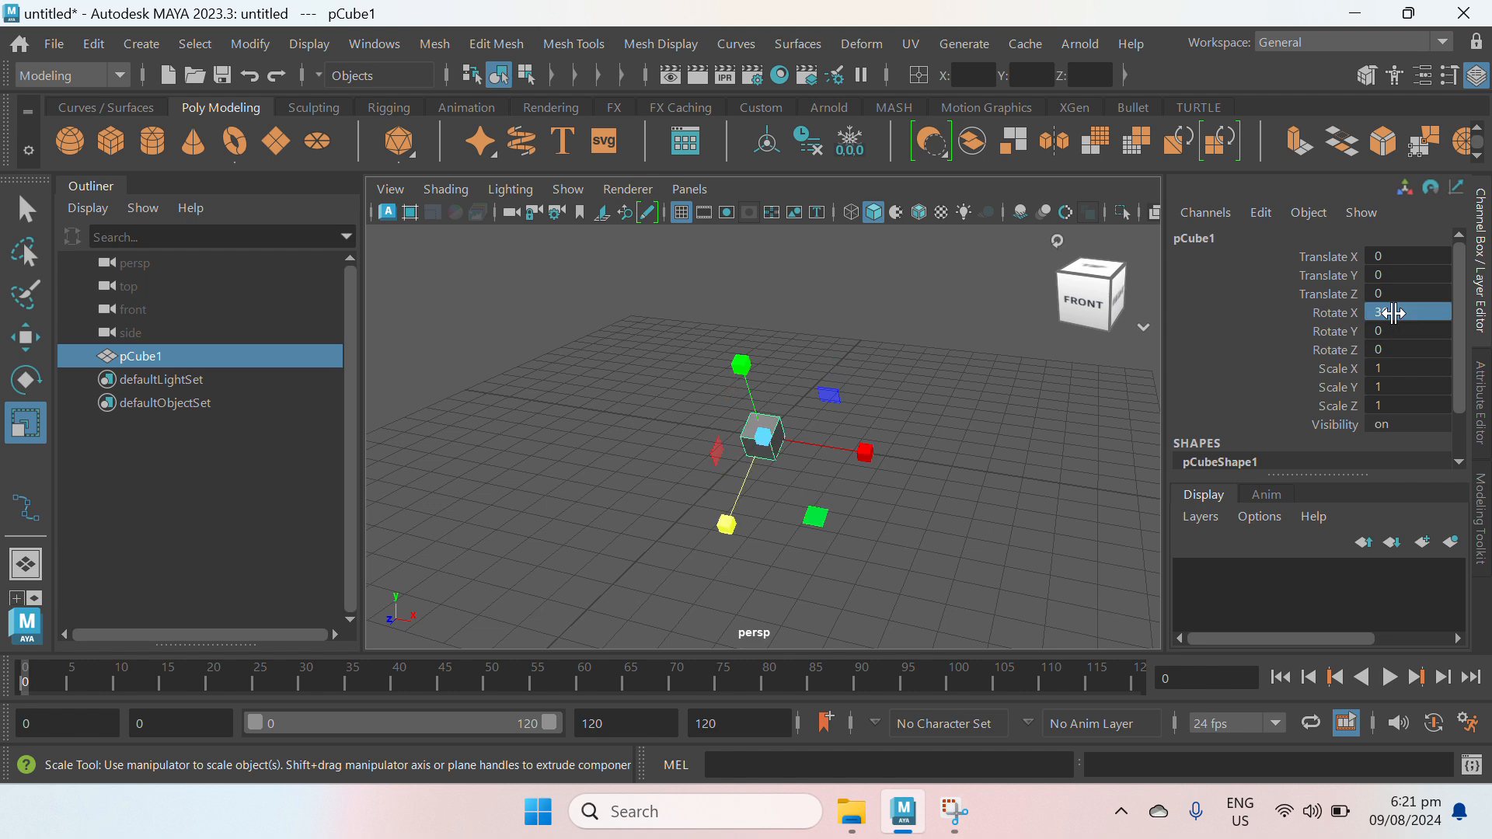
double_click(1393, 313)
text(0)
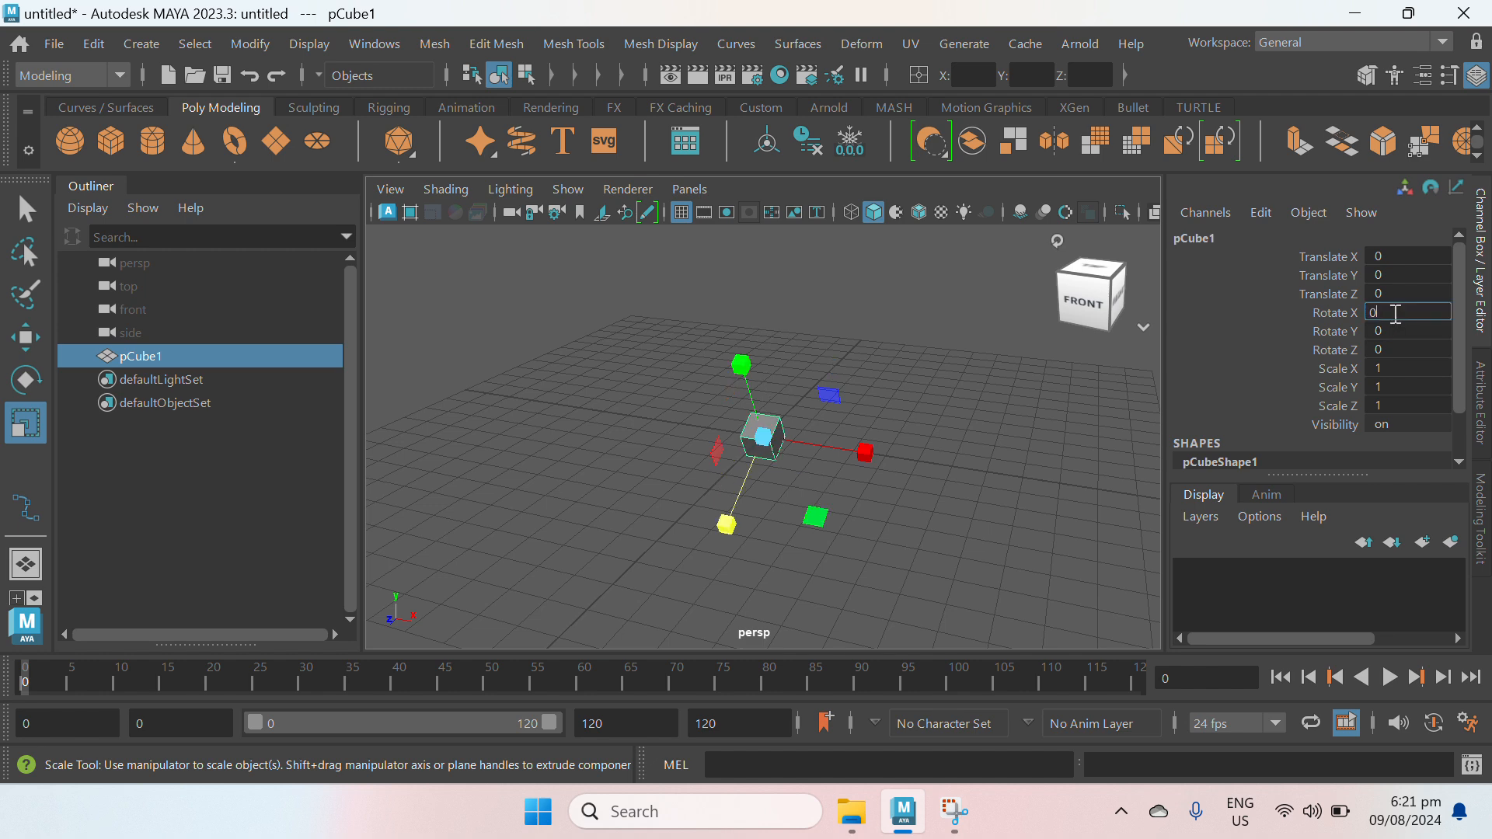
key(Return)
Step: Rotate the cube about the Y axis with a Rotate Y value of 45, and reset it to 0
double_click(1388, 333)
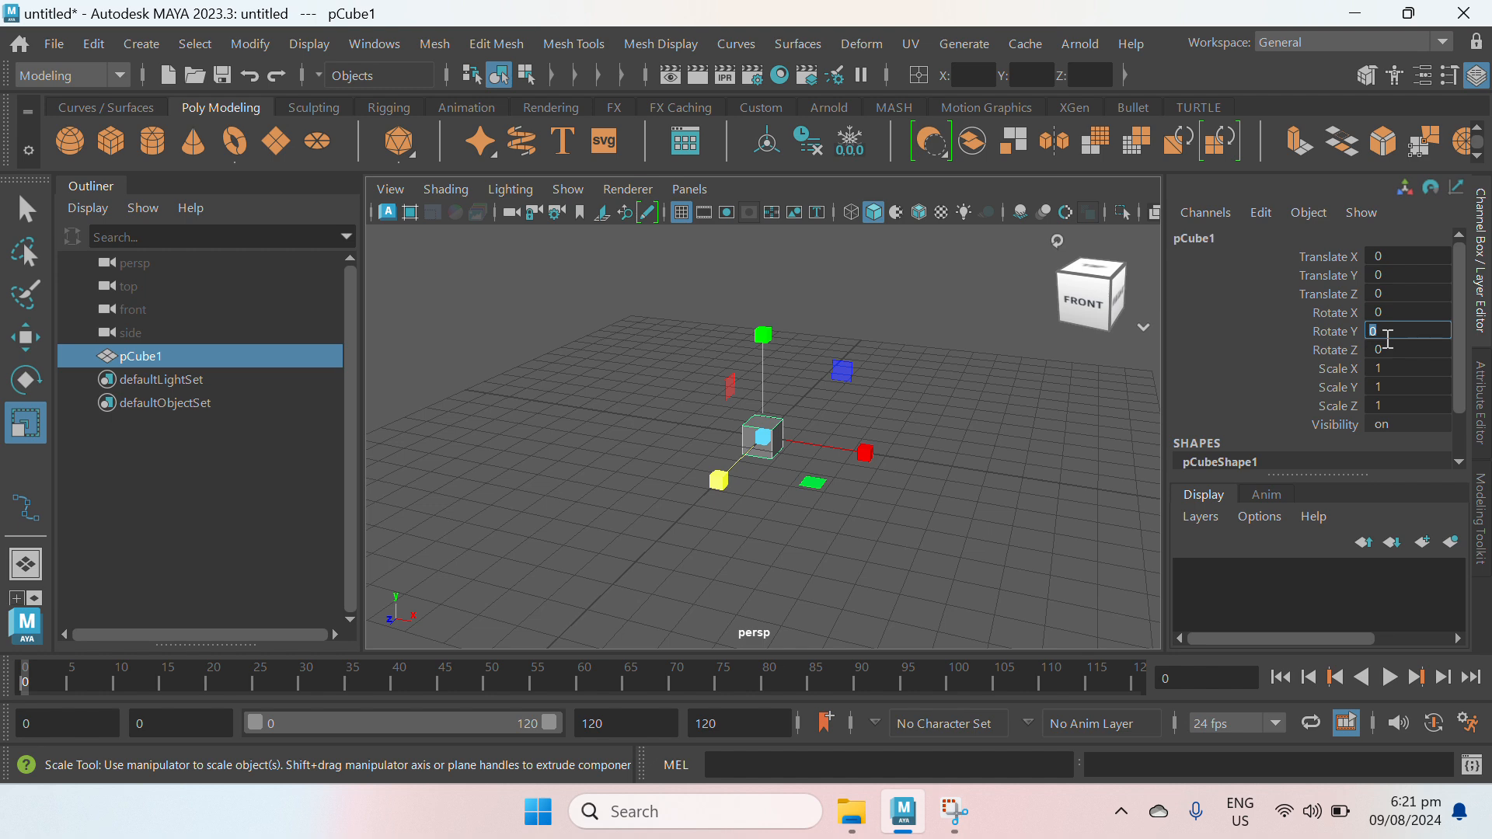
text(45)
key(Return)
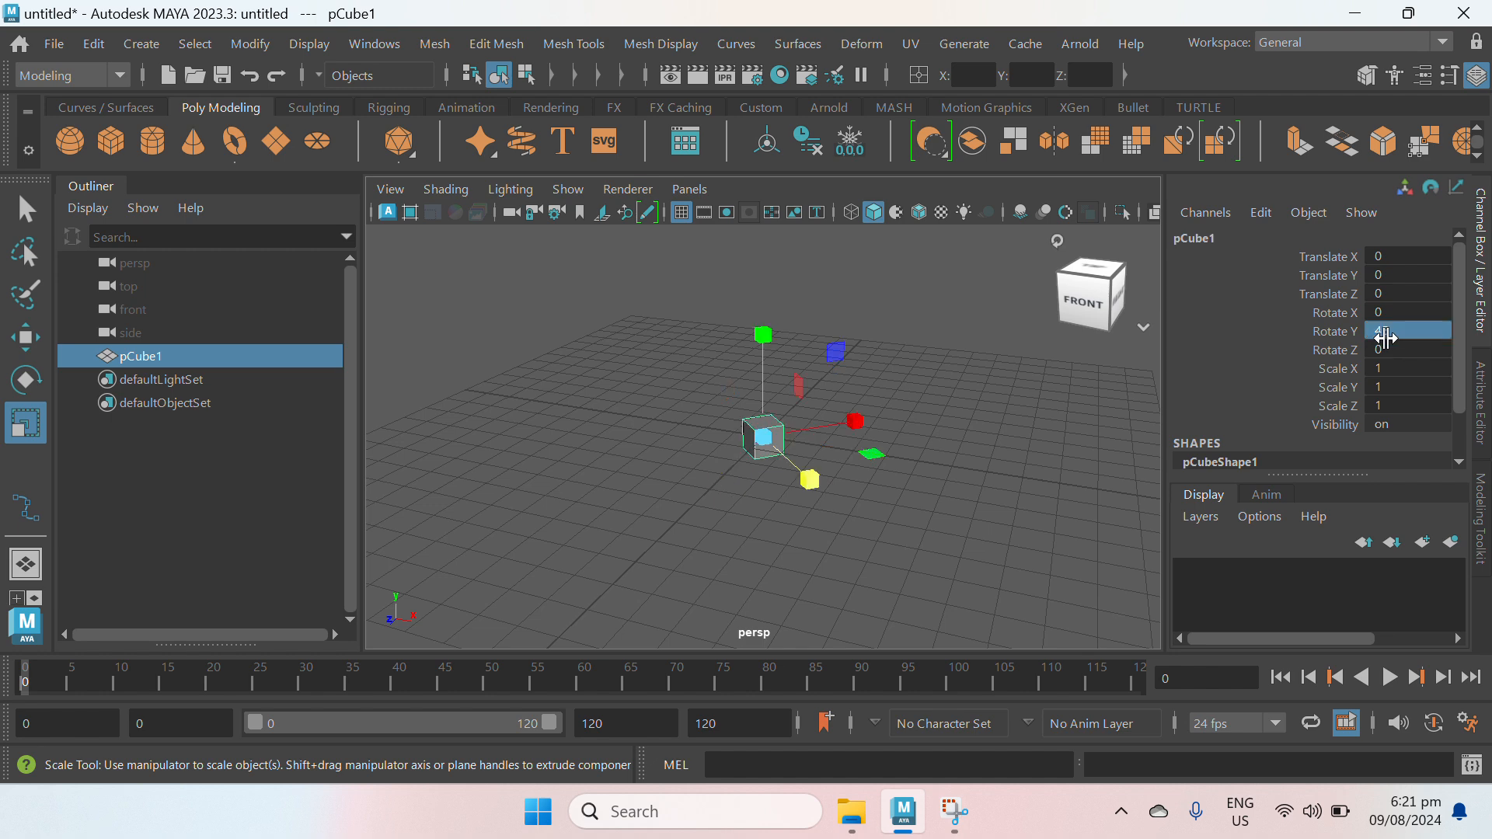
double_click(1388, 338)
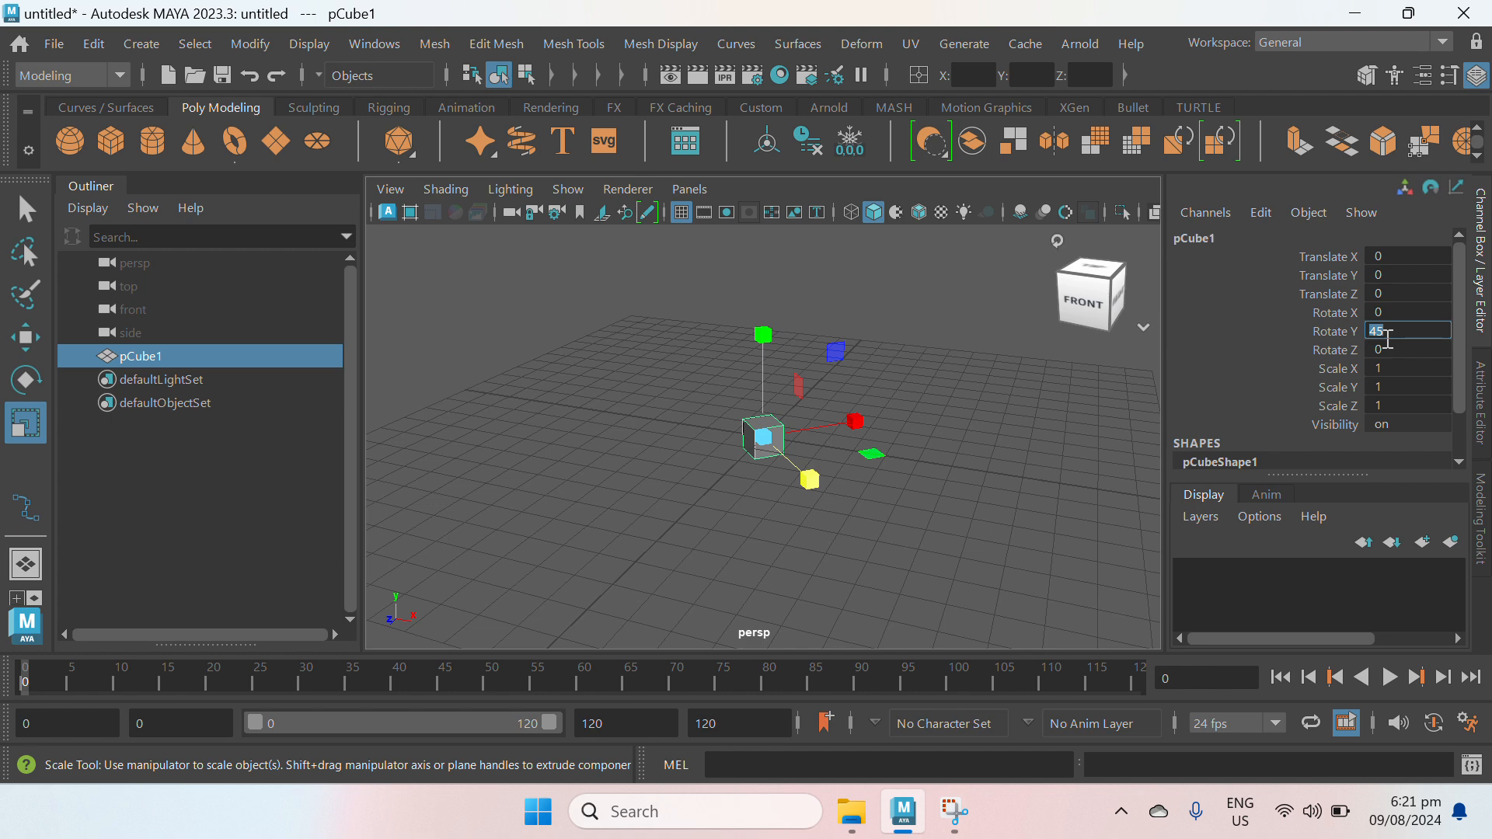
text(0)
key(Return)
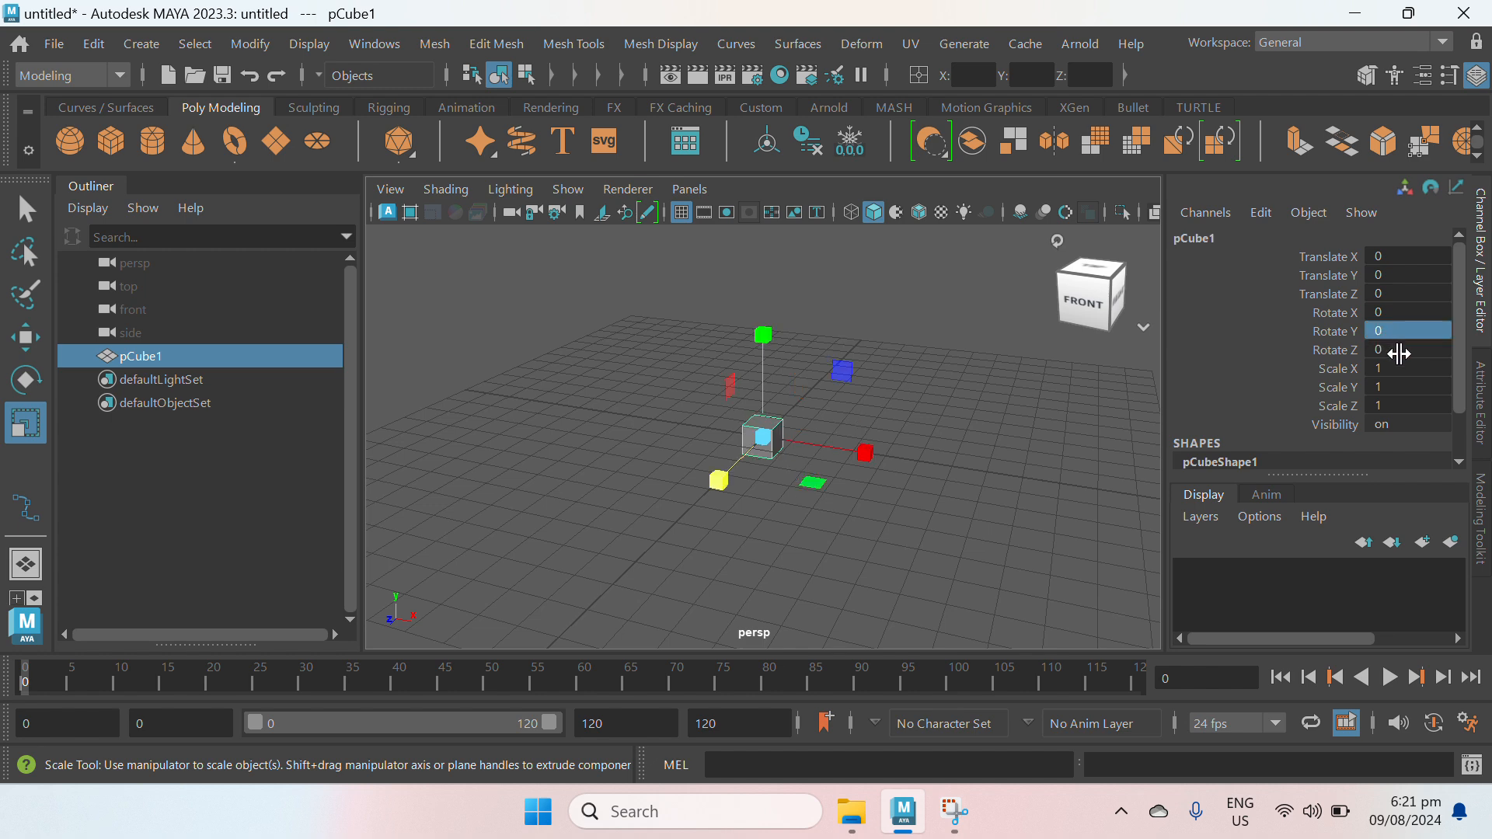
Step: Rotate the cube about the Z axis by setting its Rotate Z to 60
double_click(1397, 349)
text(60)
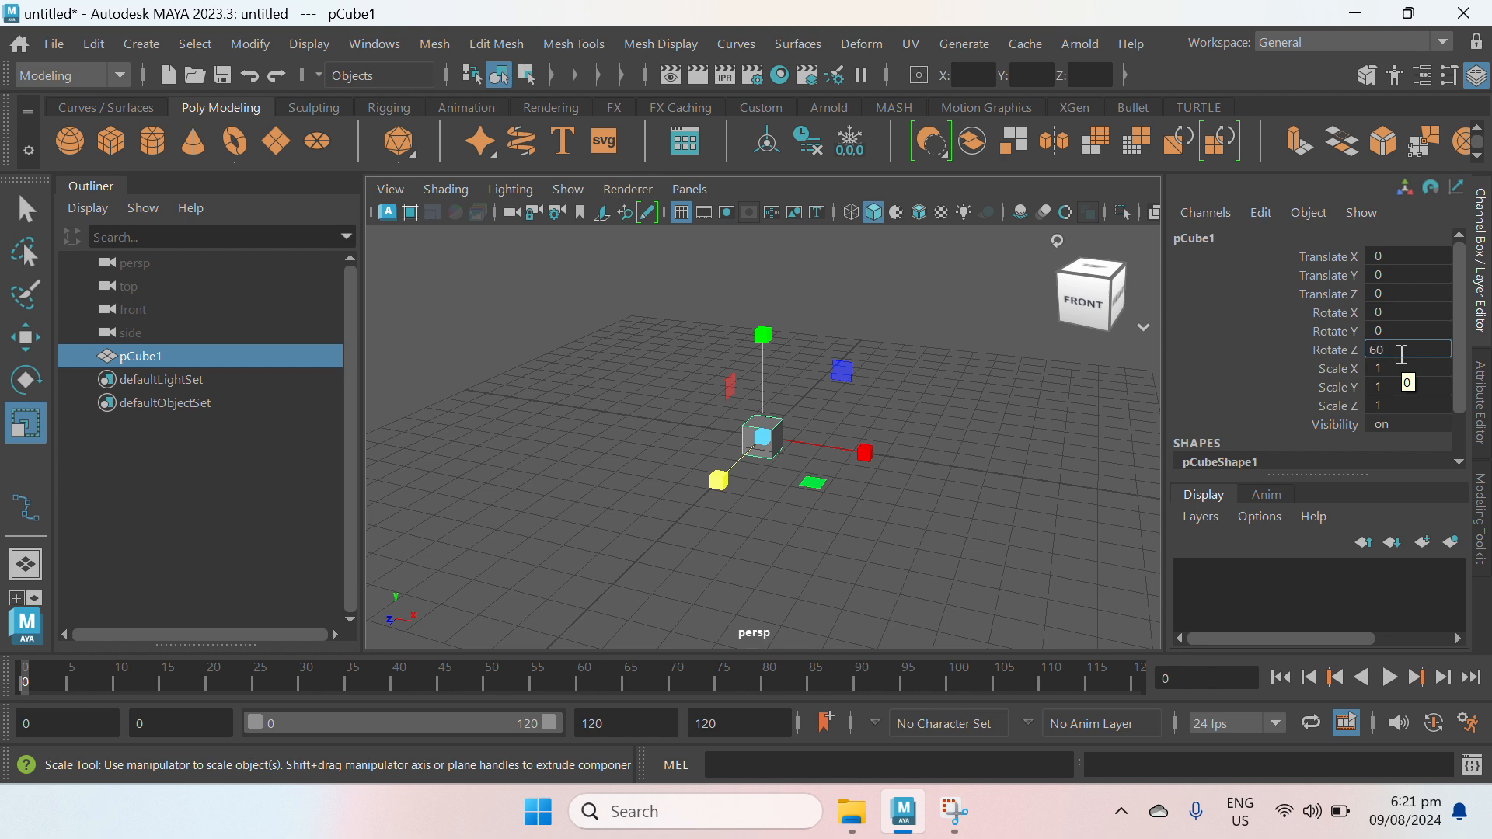
key(Return)
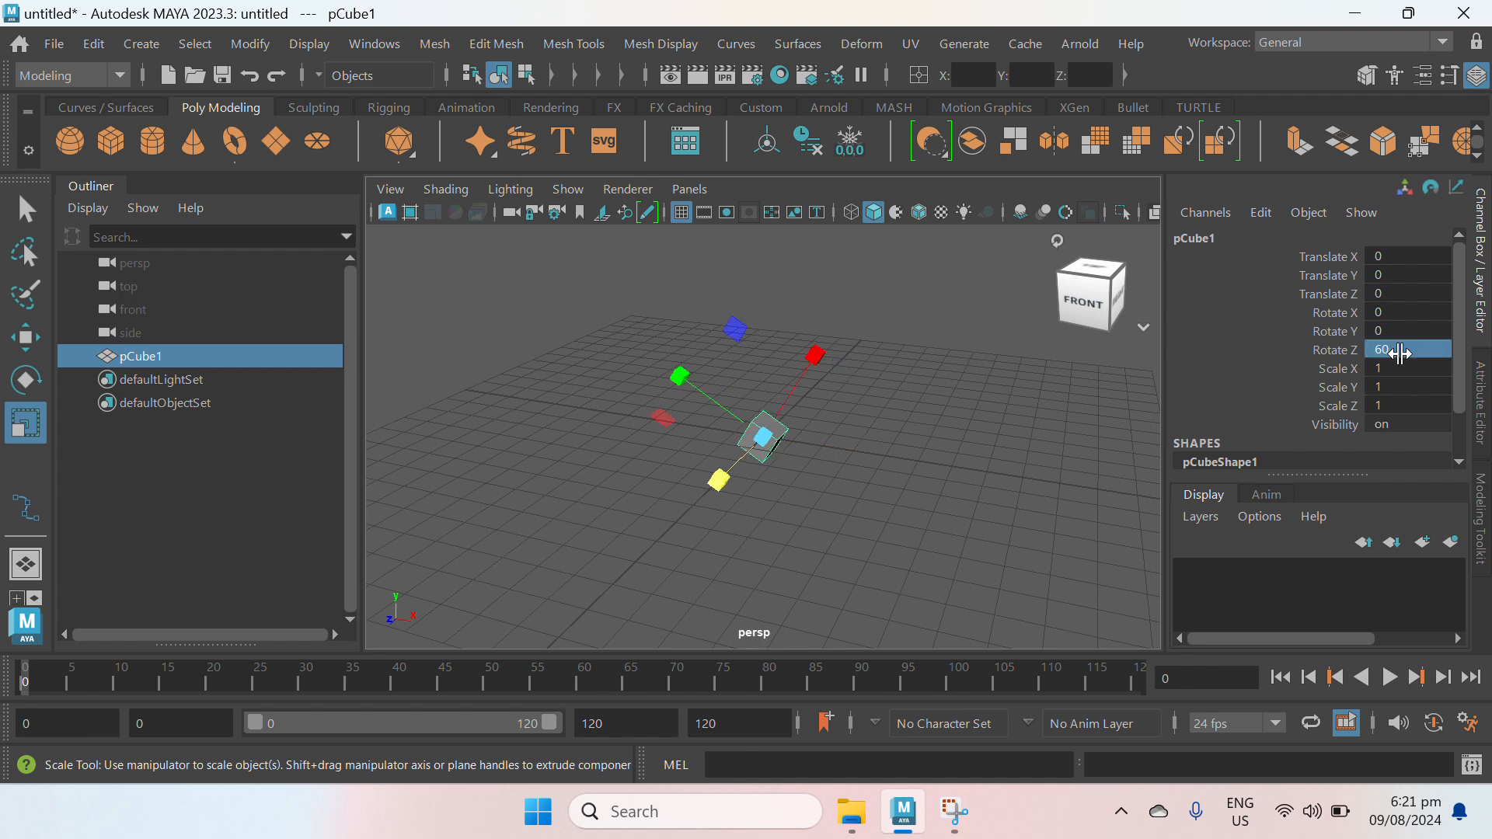
Step: Reset the cube's Rotate Z to 0
double_click(1399, 351)
text(0)
key(Return)
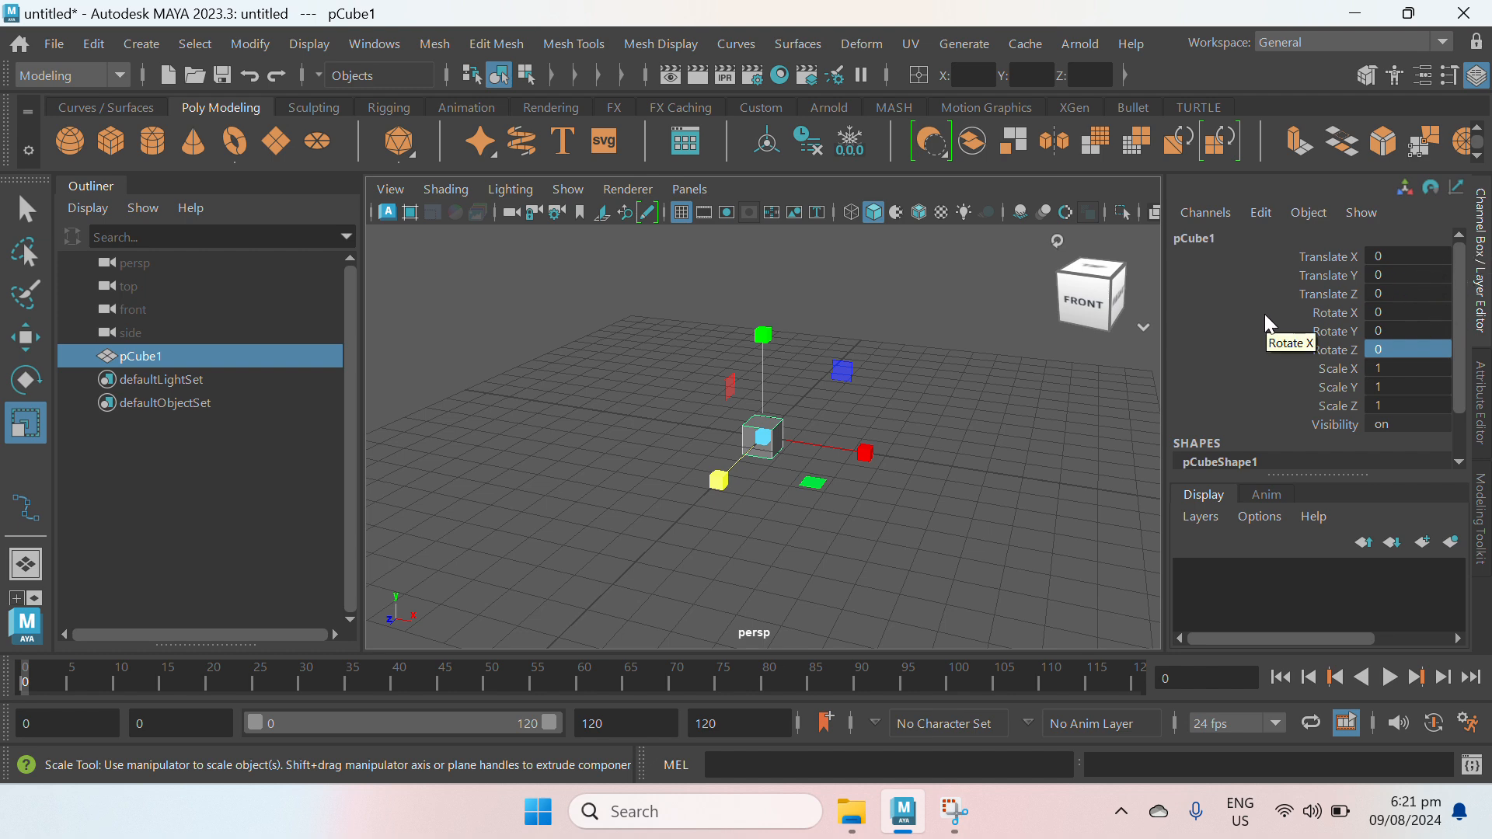
Step: Expand the cube's polyCube1 input attributes and view its dimension and subdivision settings
scroll(1260, 323, down, 1)
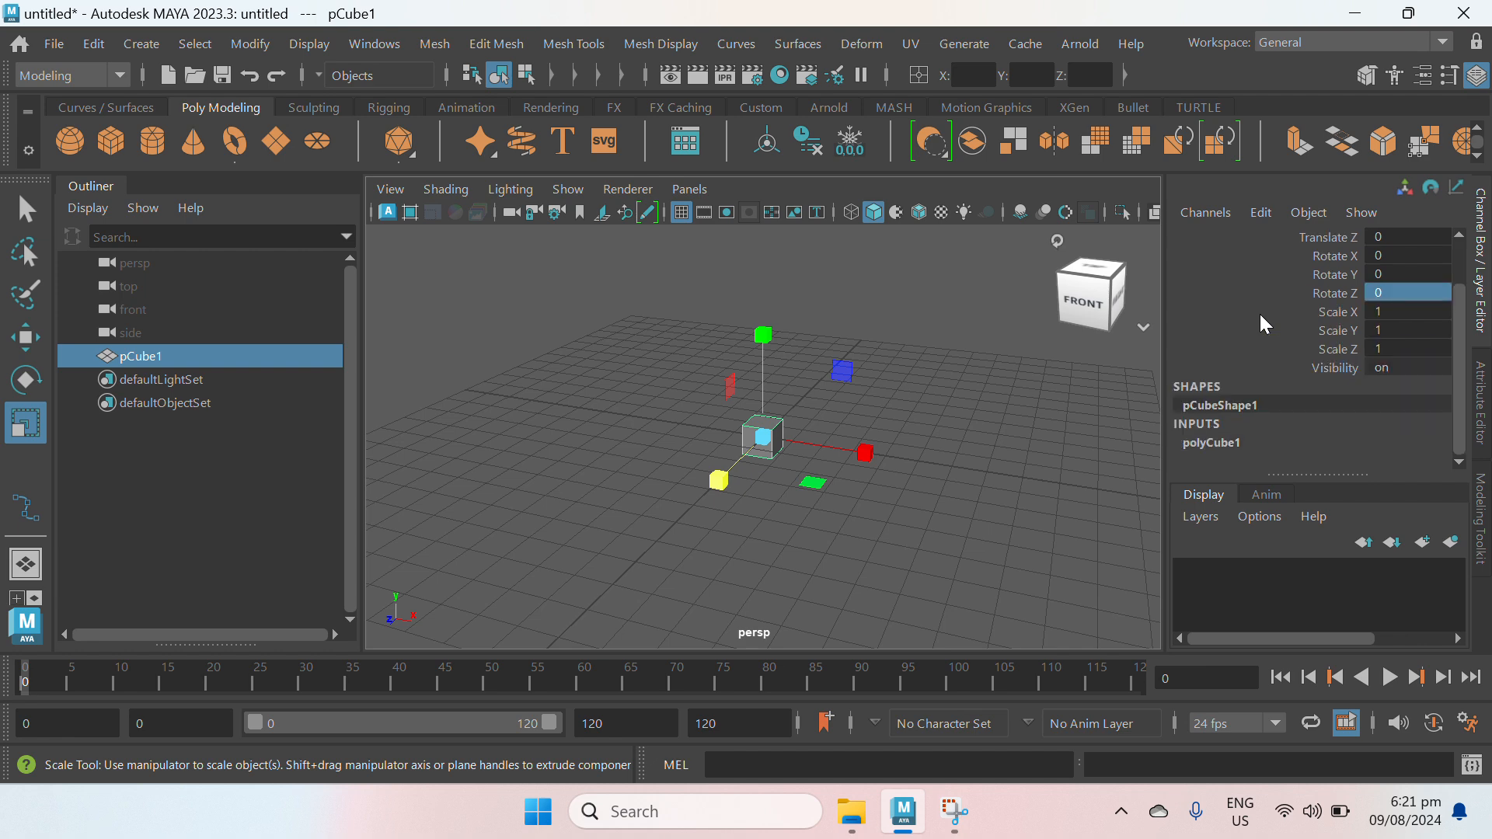
click(1224, 448)
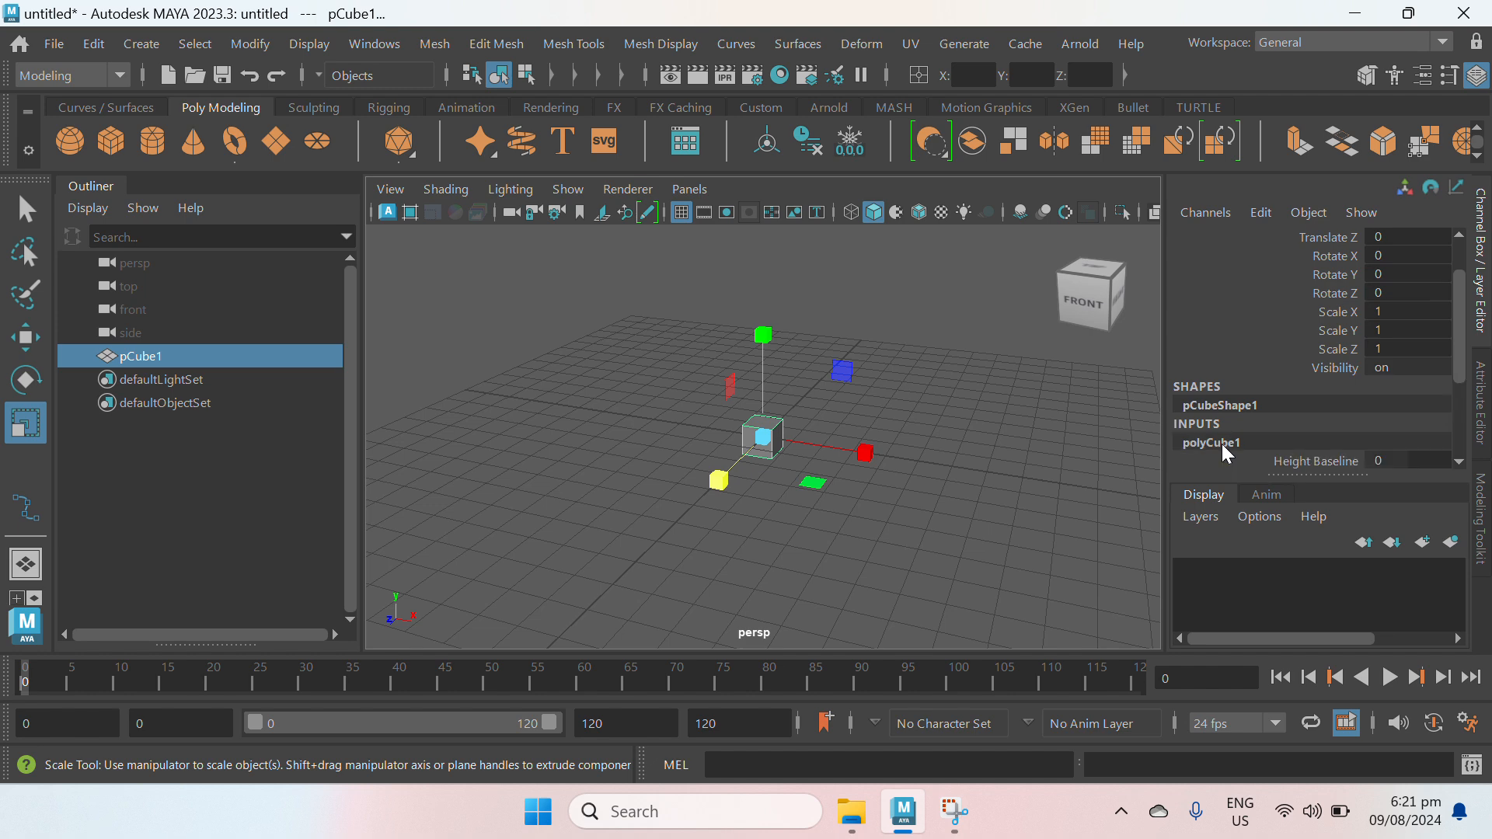
scroll(1263, 406, down, 3)
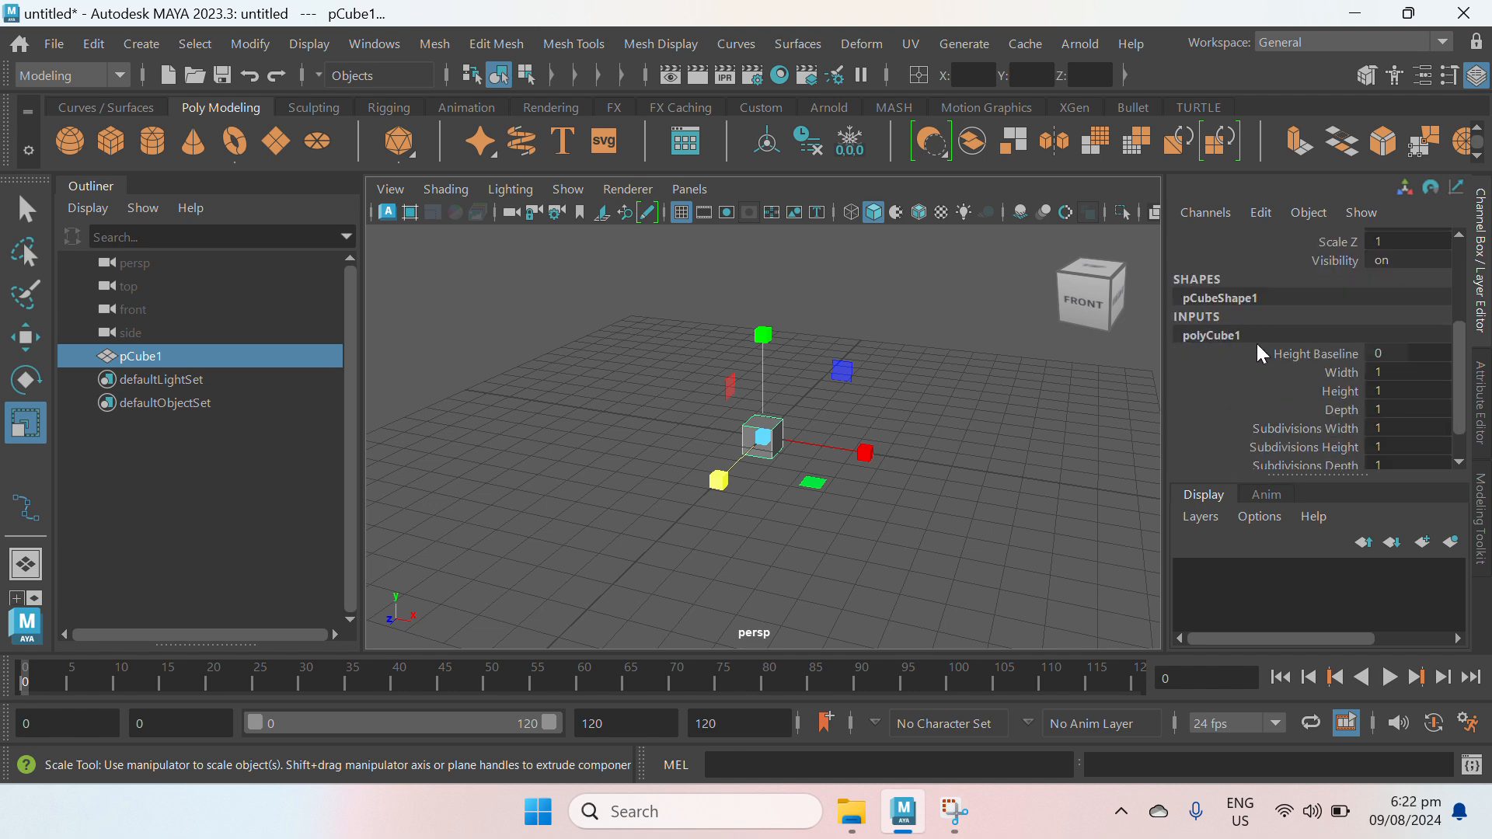
Step: Reselect the cube and scale it up uniformly on all axes to about 6.86
click(865, 493)
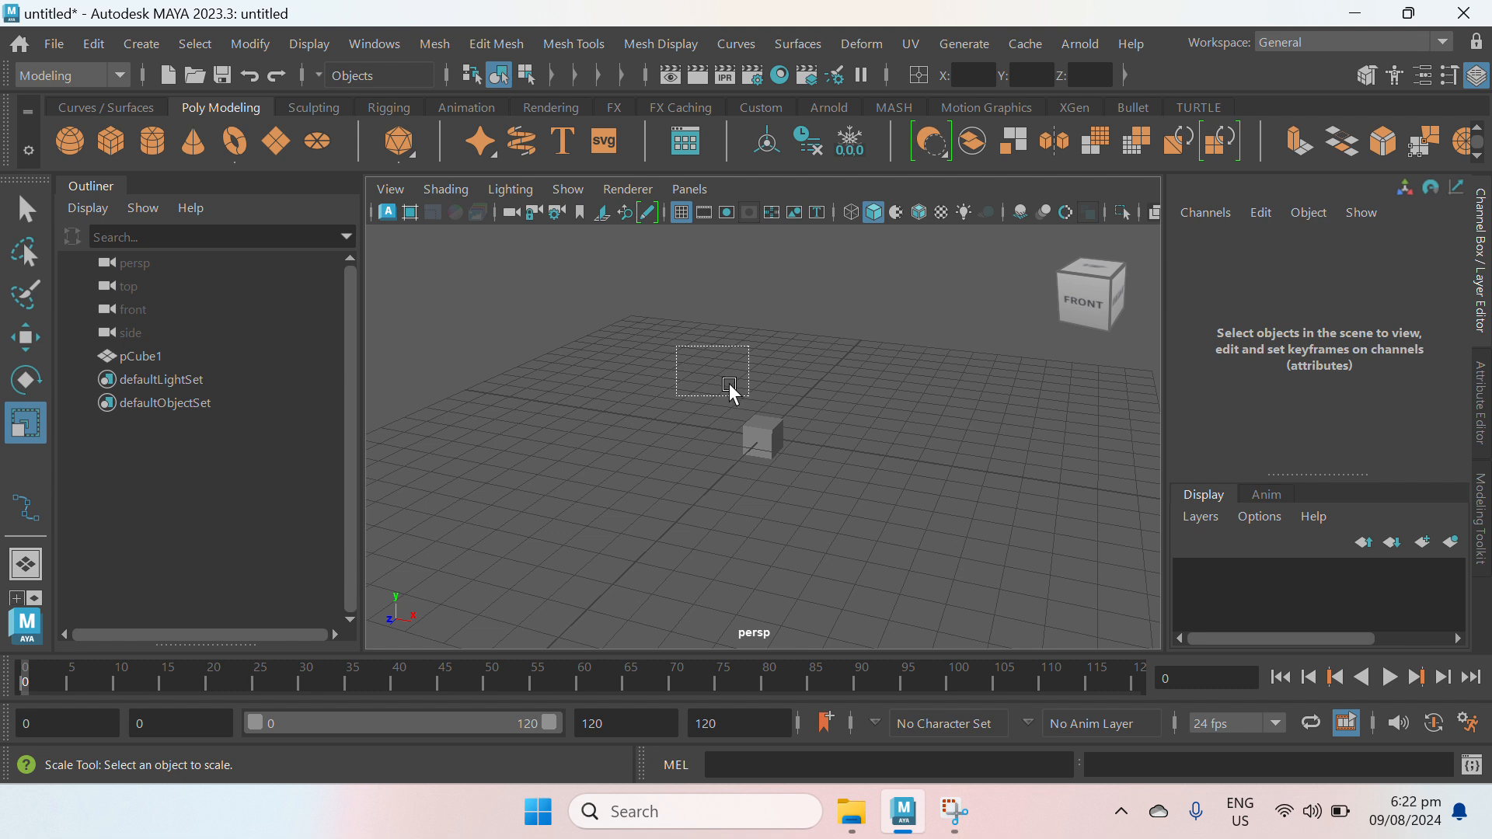
drag(729, 384, 906, 492)
key(r)
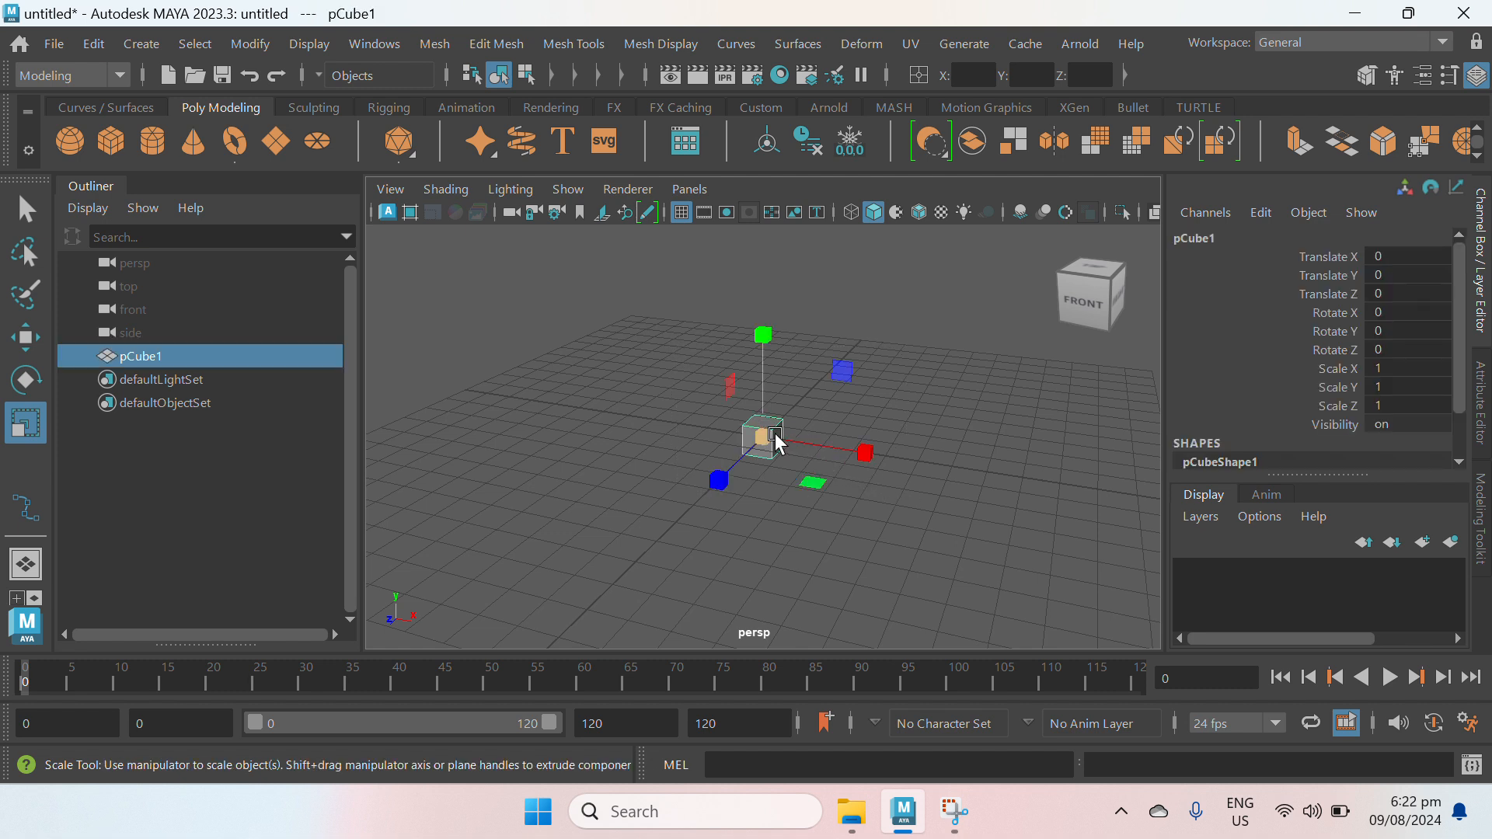
drag(770, 433, 926, 465)
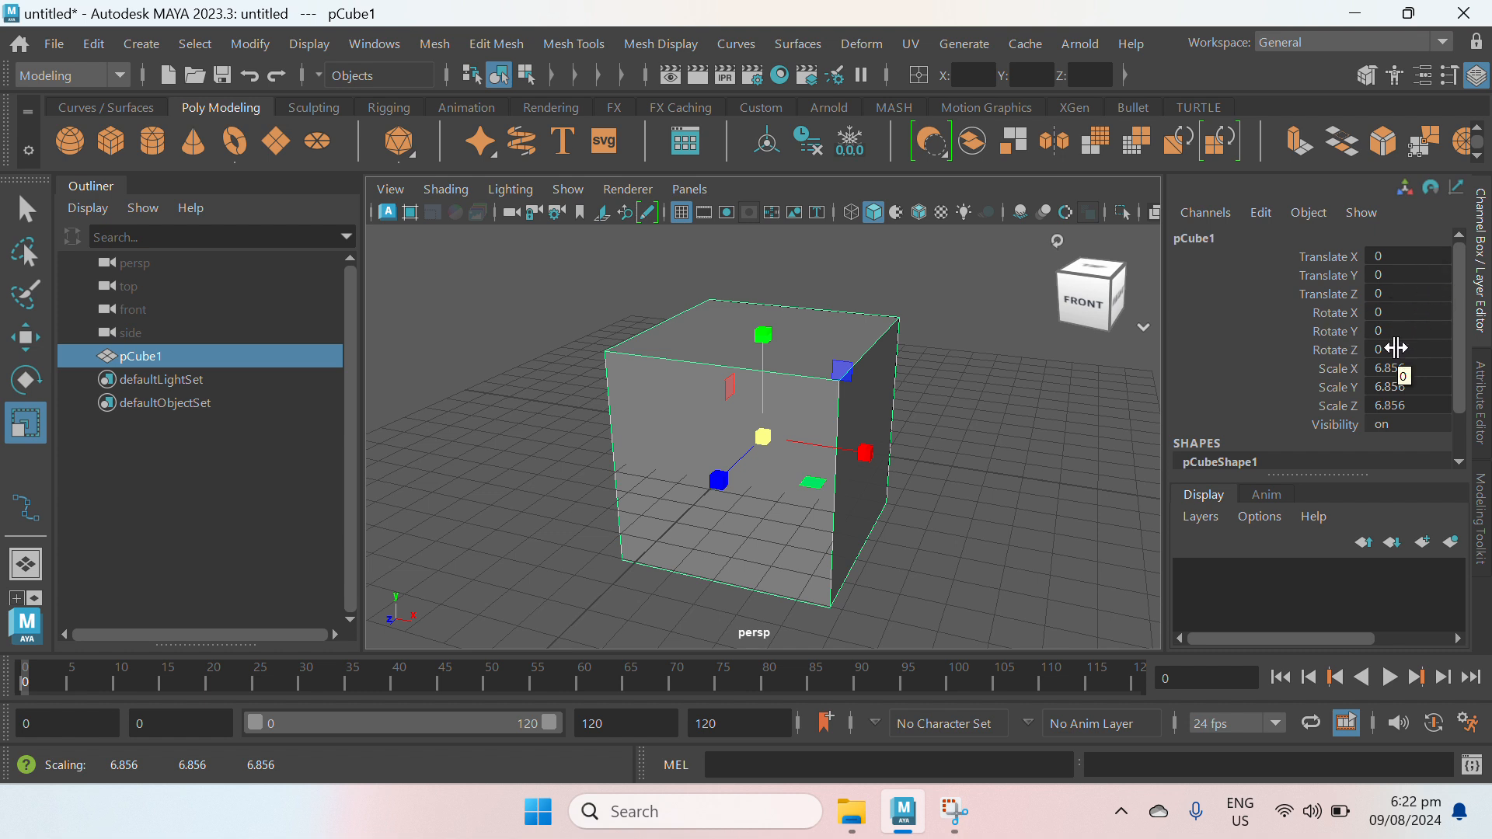
Step: Set the cube's Subdivisions Width to 2 in its polyCube1 input attributes
scroll(1403, 310, down, 1)
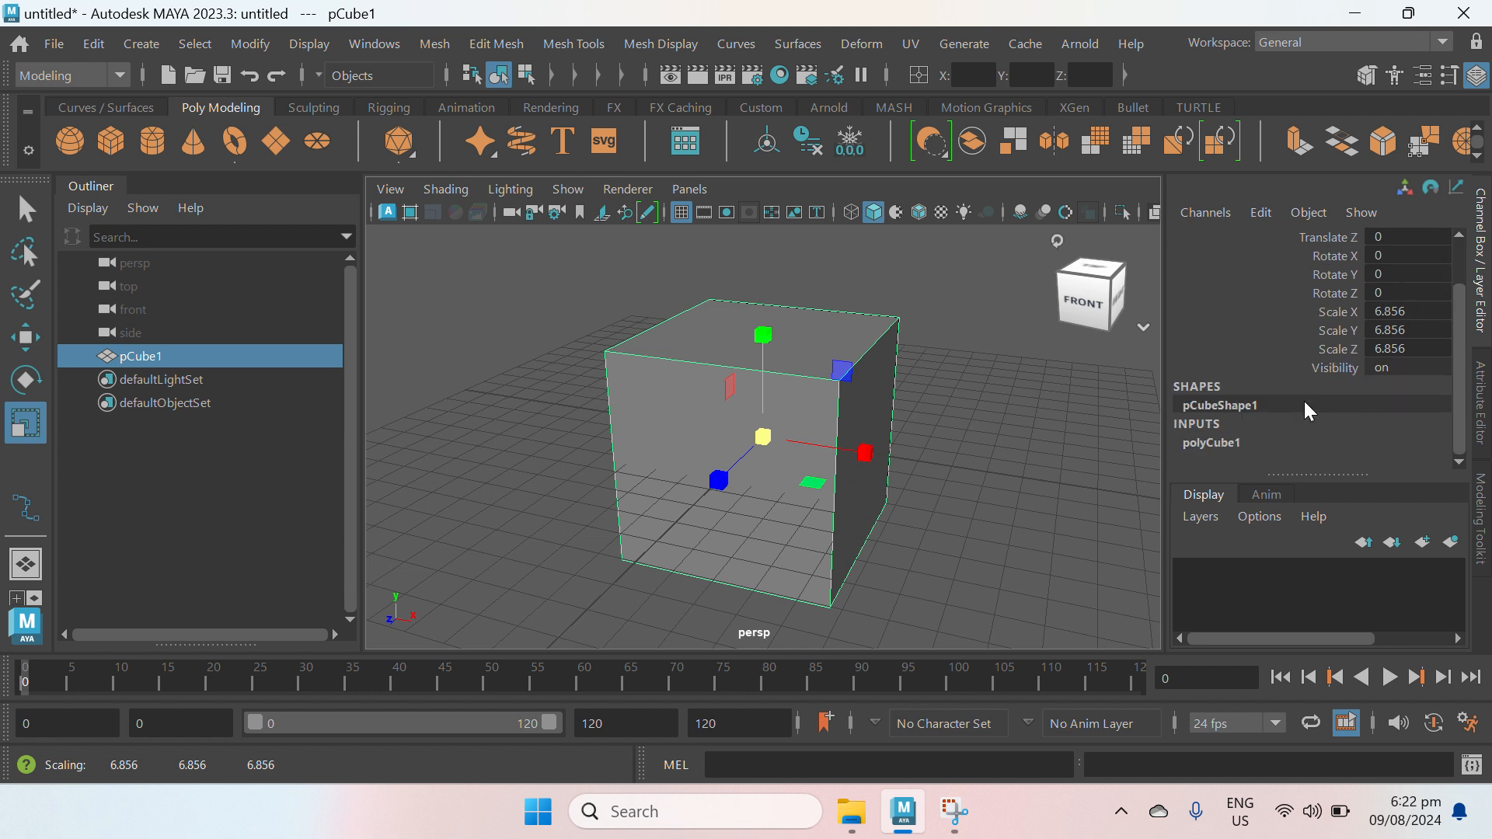
click(1218, 445)
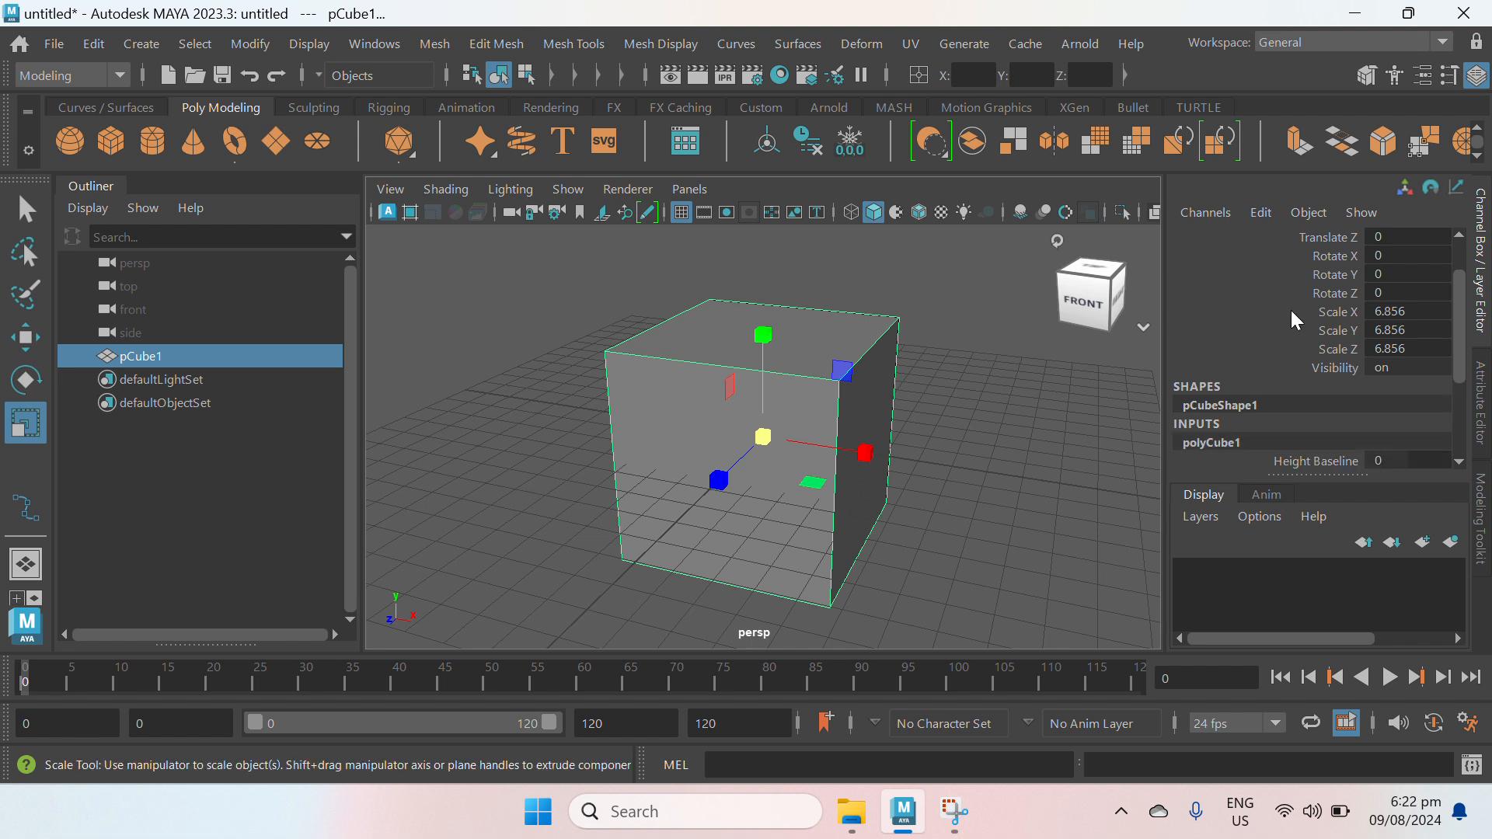
scroll(1289, 358, down, 3)
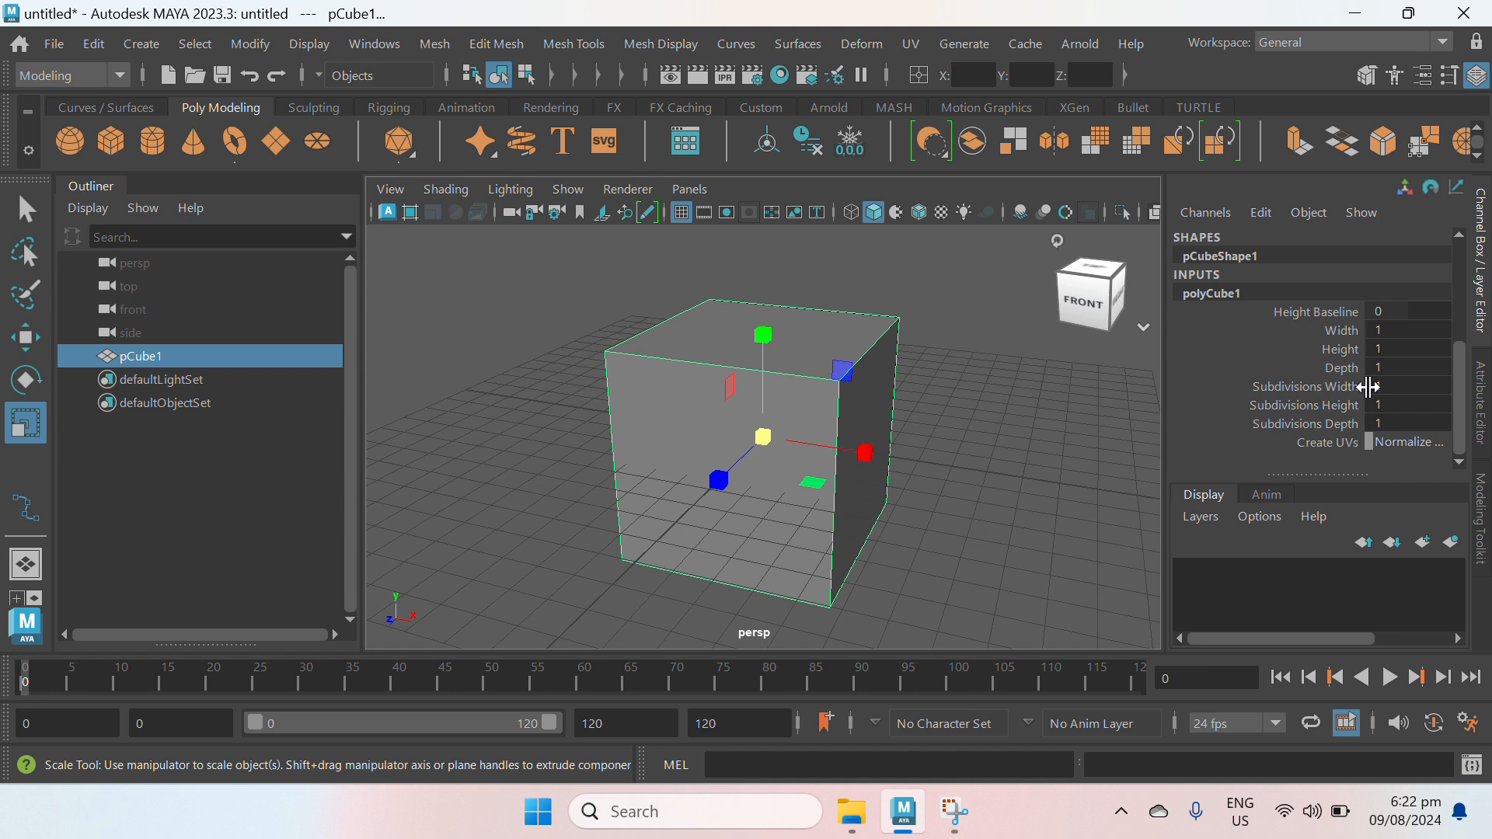
double_click(1413, 387)
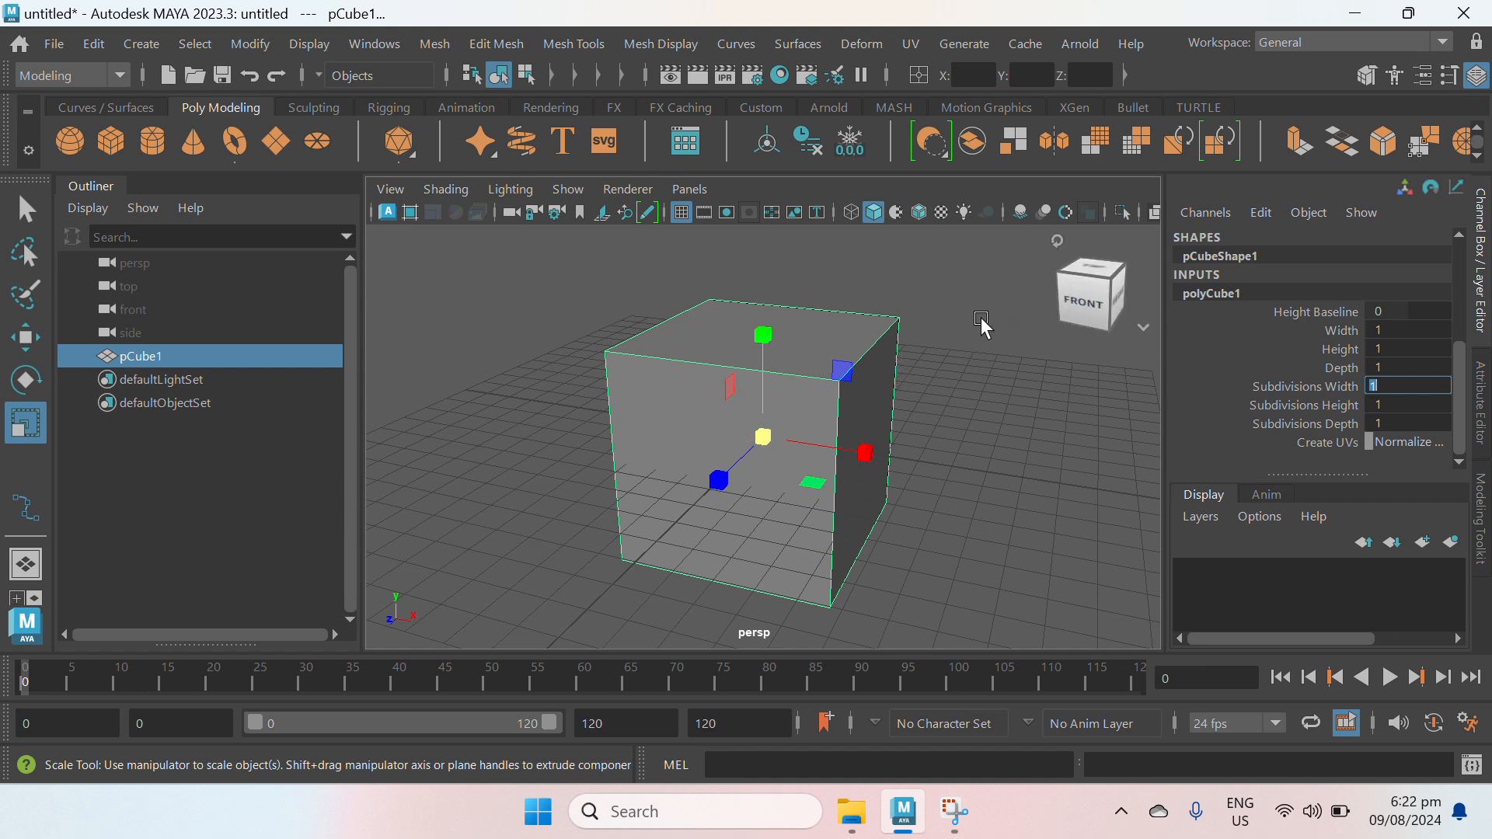
click(1408, 391)
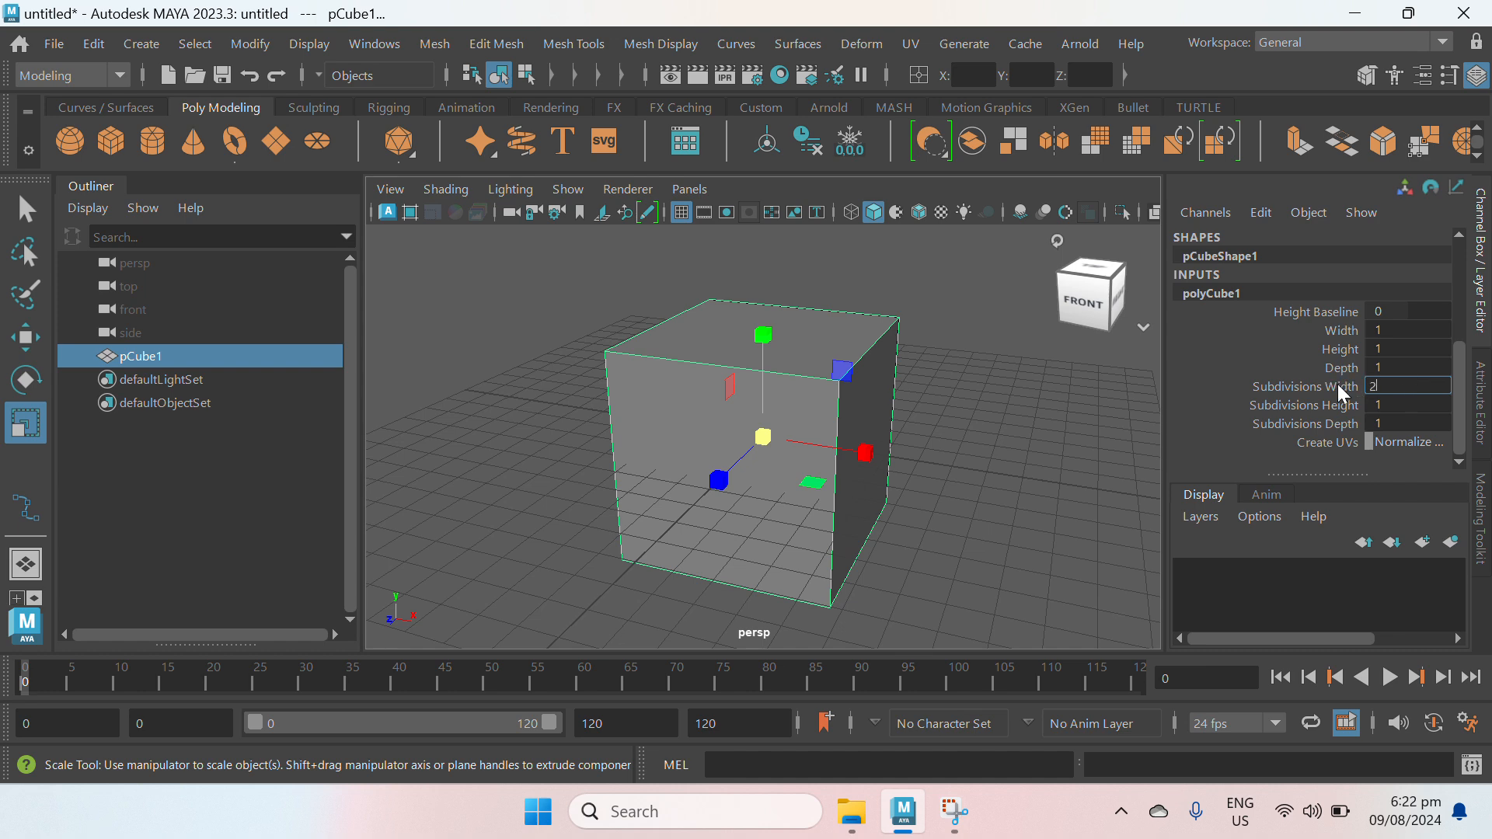
key(Return)
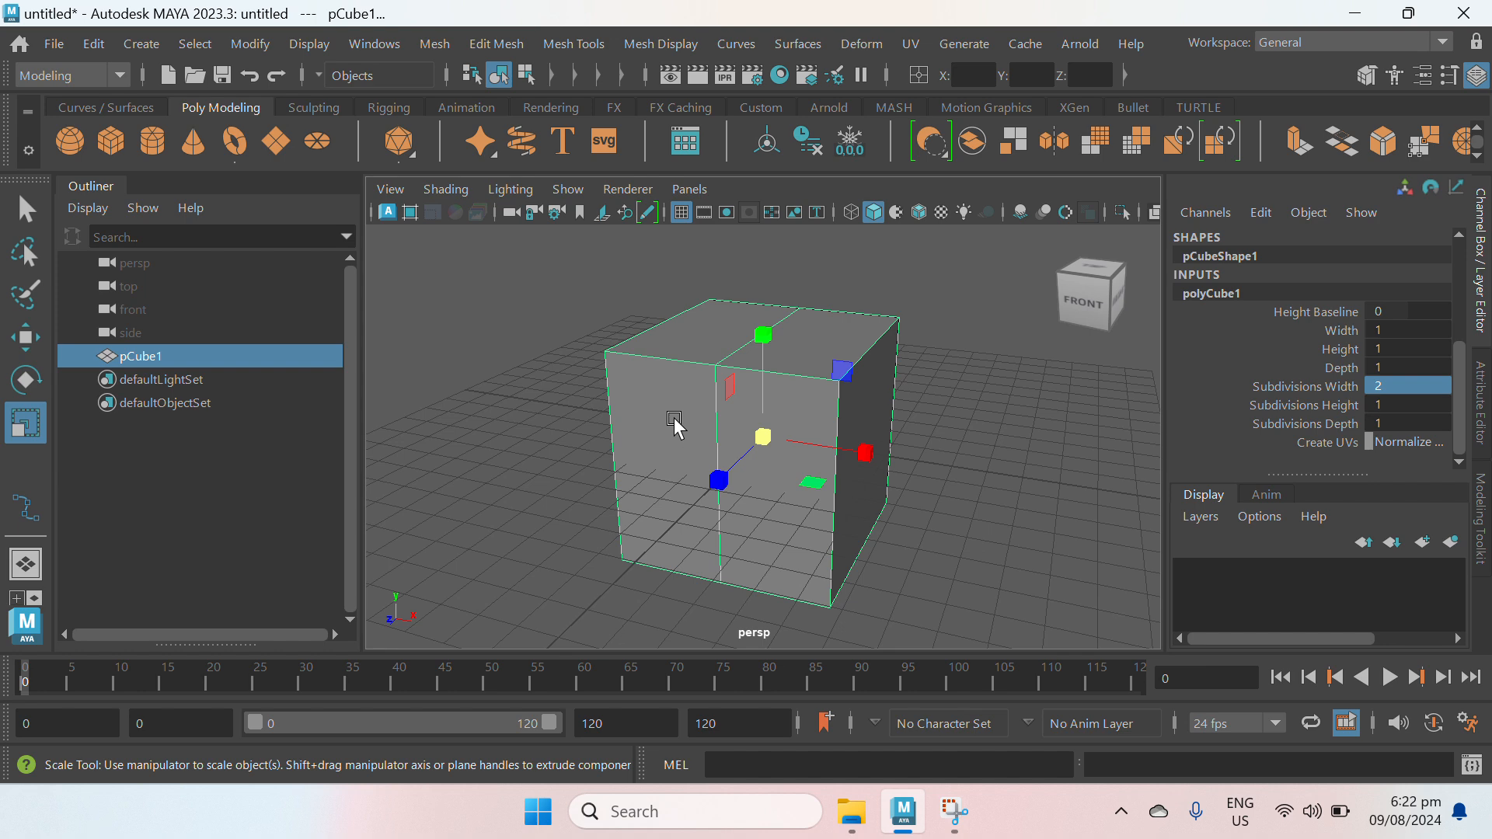
alt+drag(662, 429, 695, 435)
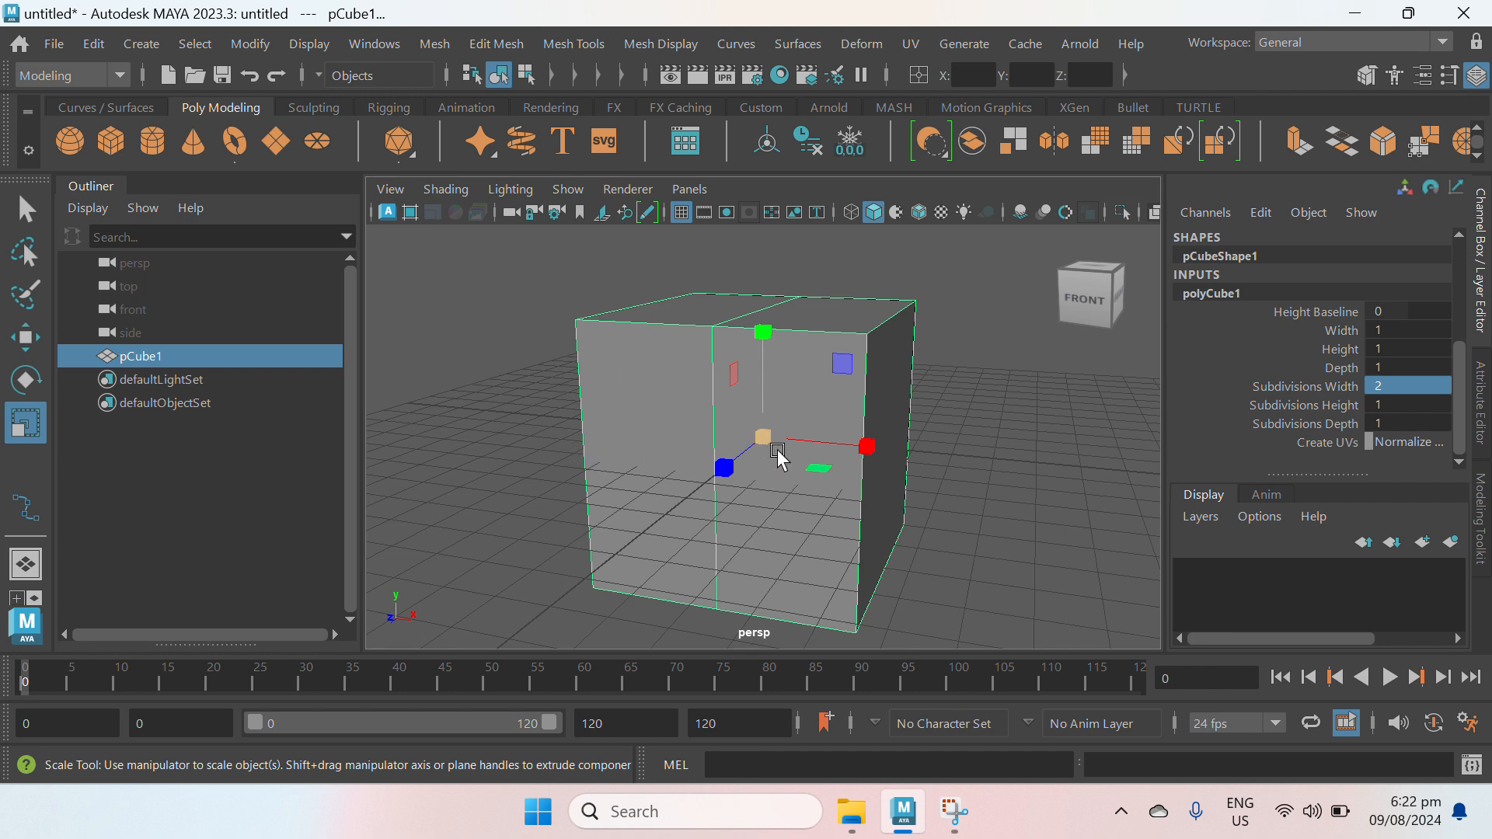
Step: Enable Wireframe on Shaded in the perspective view and deselect the cube
click(449, 188)
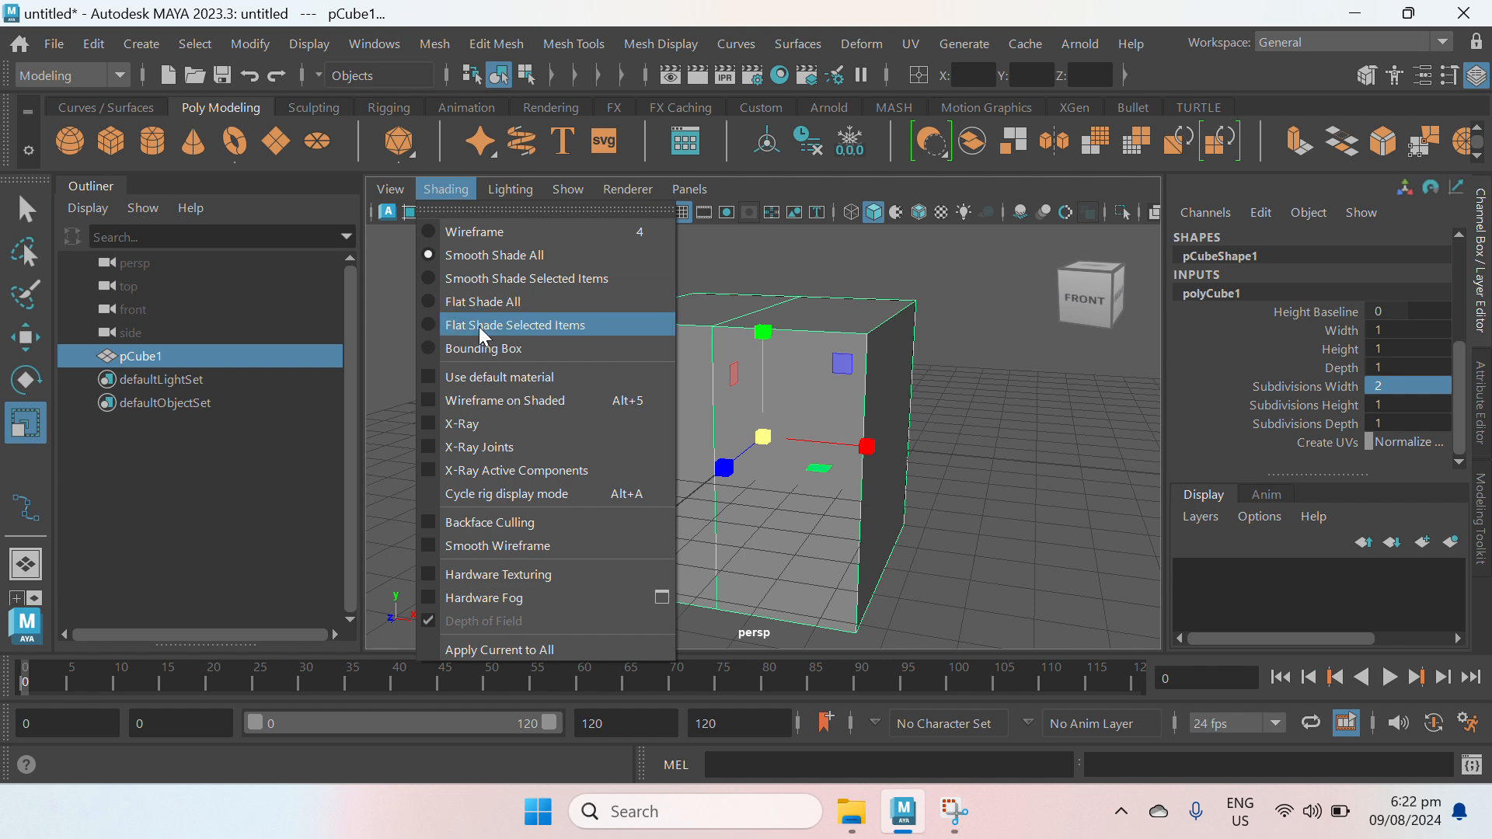
click(507, 399)
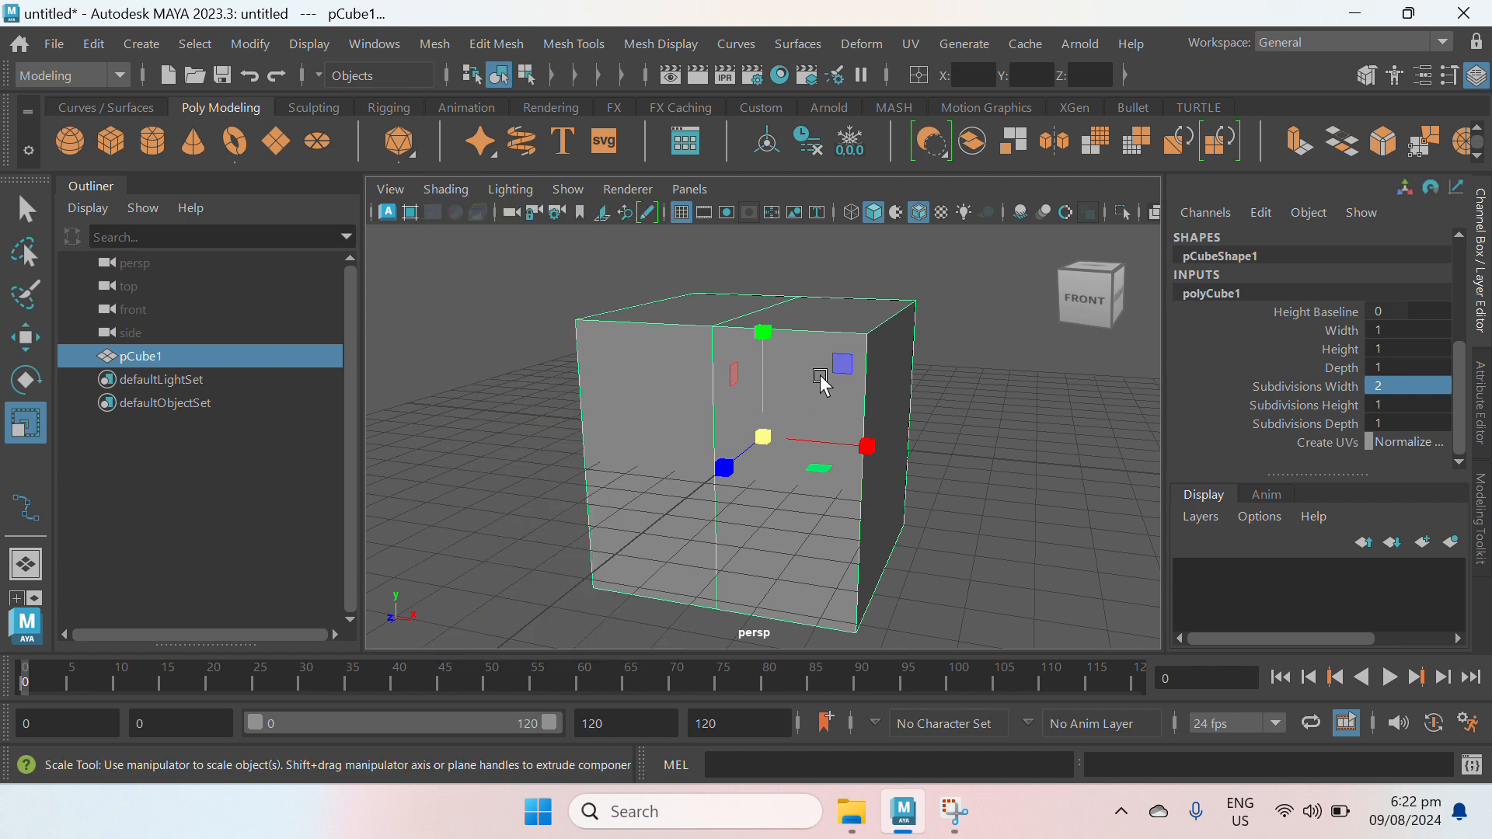
scroll(822, 381, down, 2)
click(949, 333)
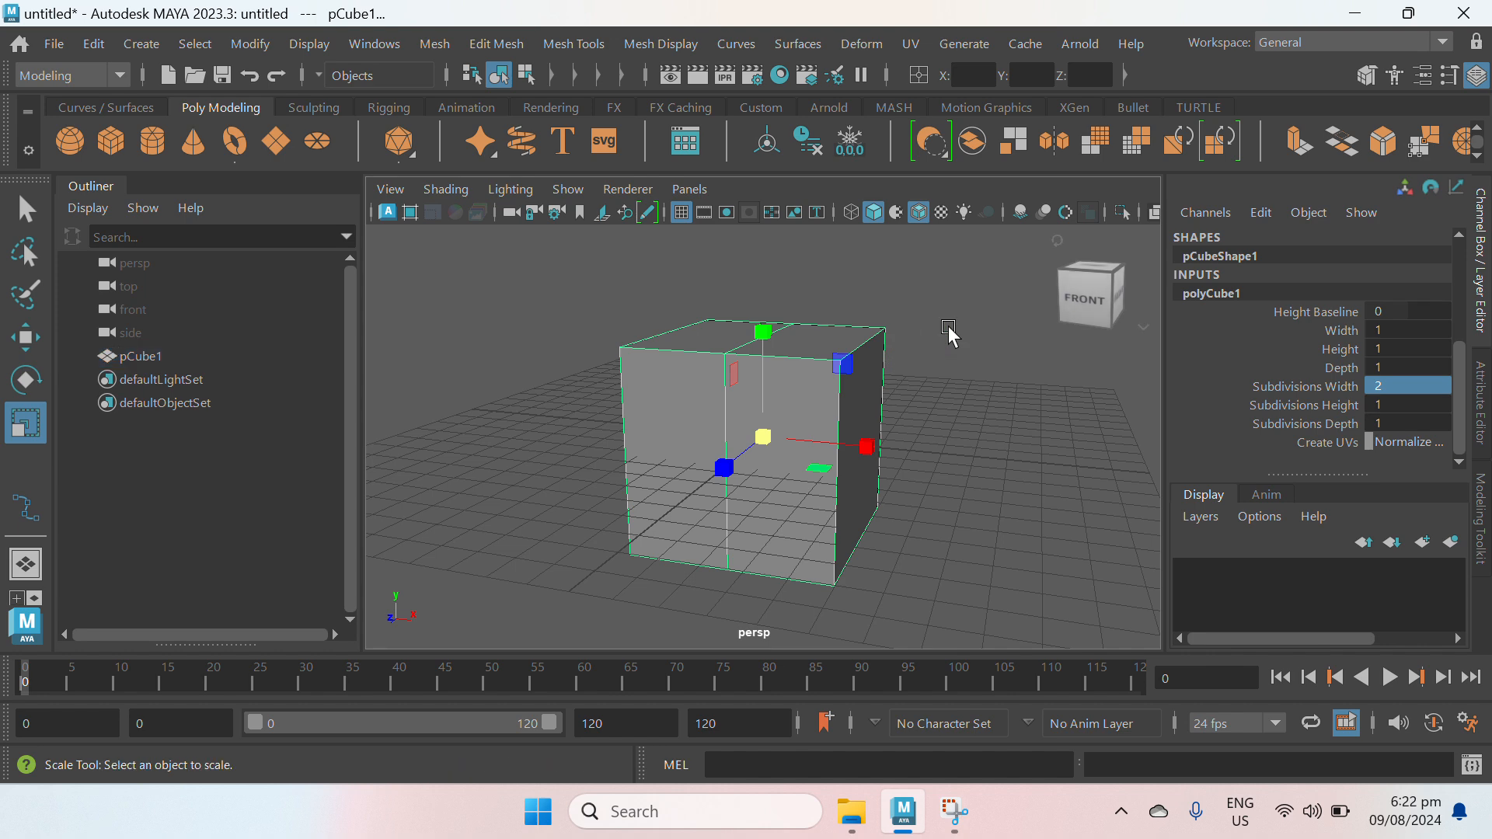
Step: Reselect the cube and set its polyCube1 Subdivisions Height to 3
click(766, 340)
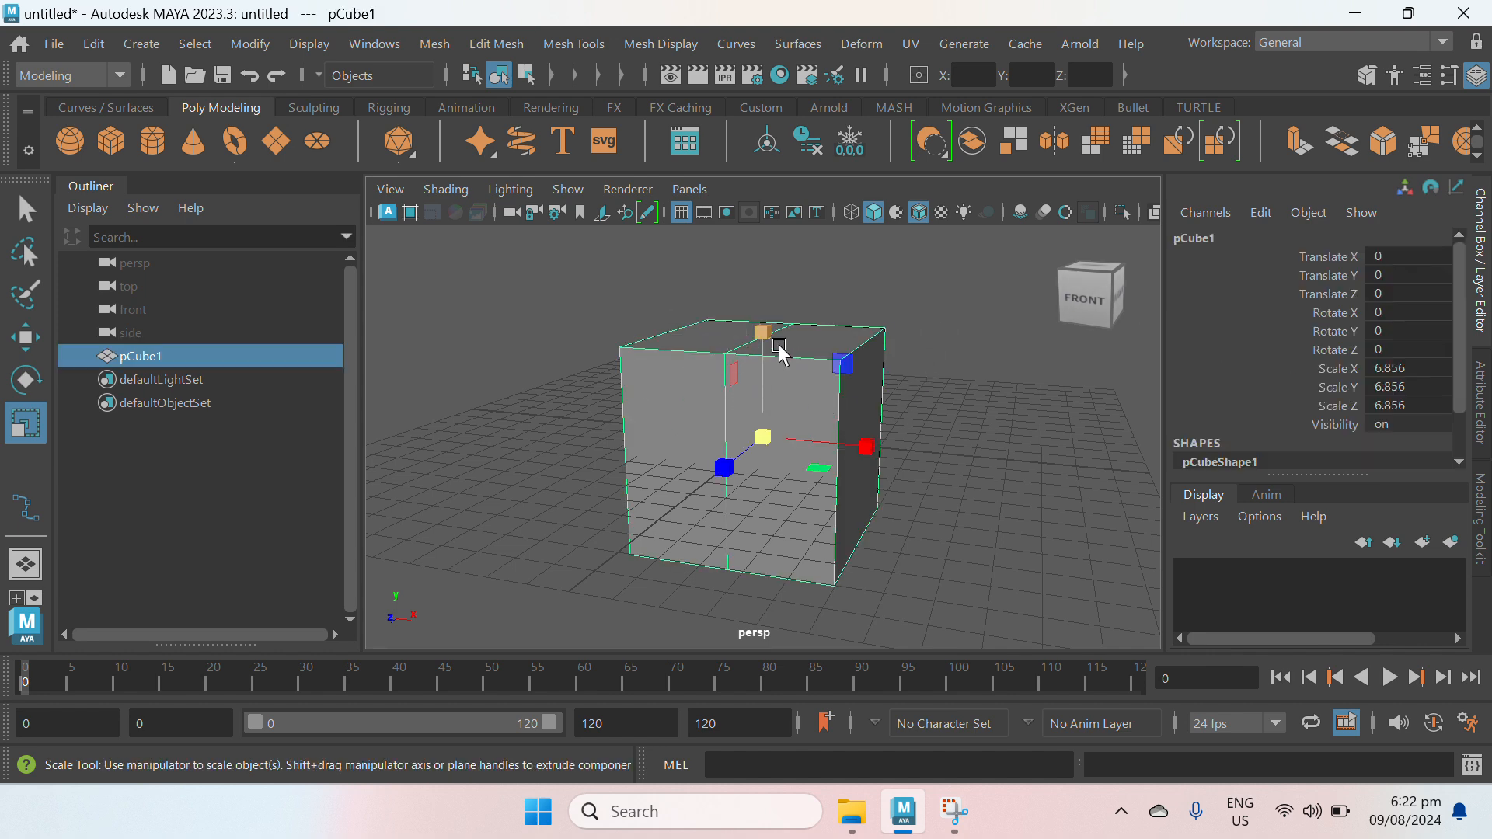
scroll(1366, 382, down, 1)
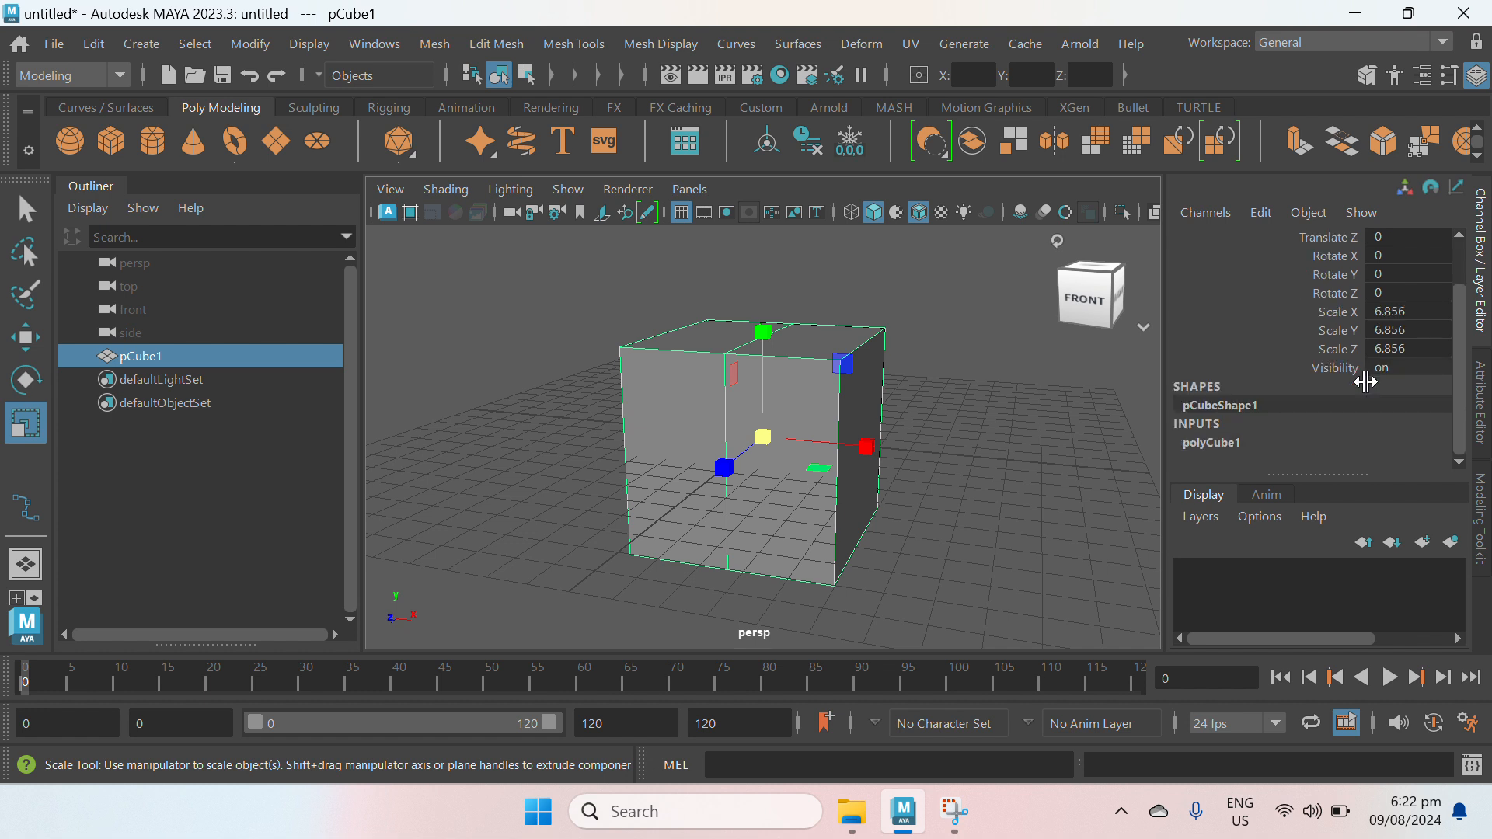
click(1222, 445)
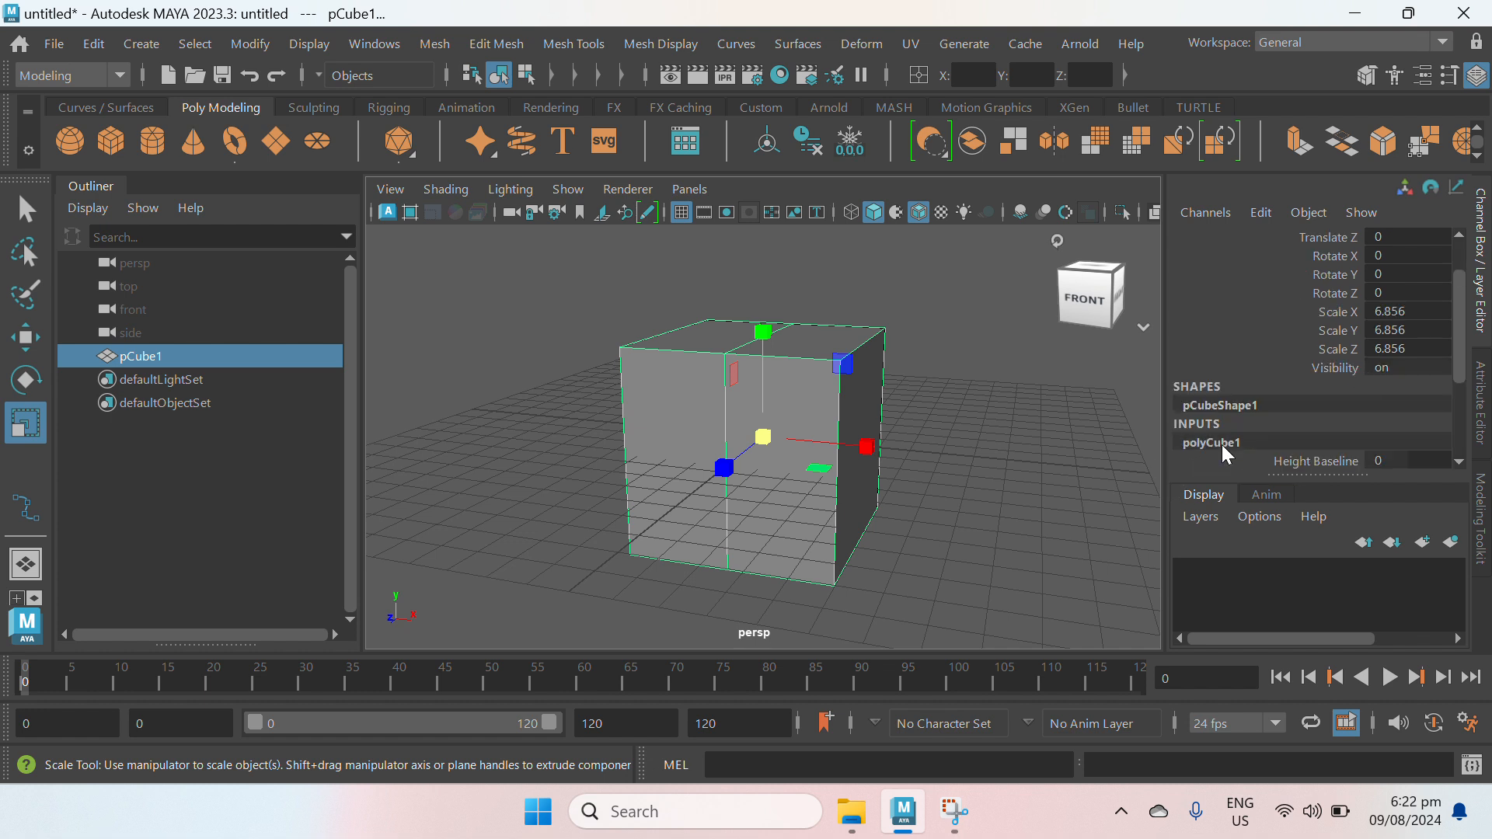
scroll(1258, 418, down, 3)
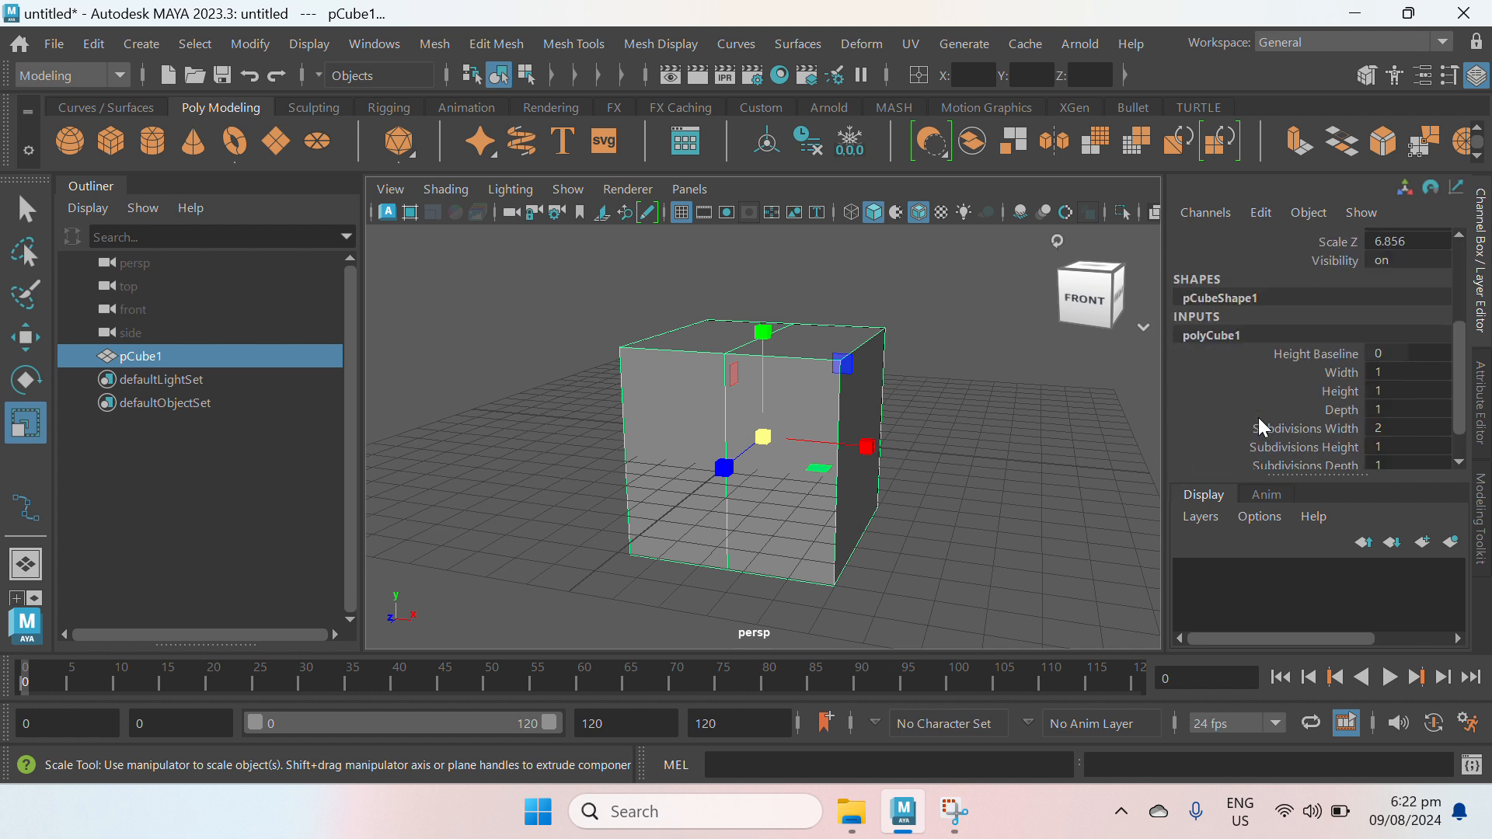
double_click(1393, 404)
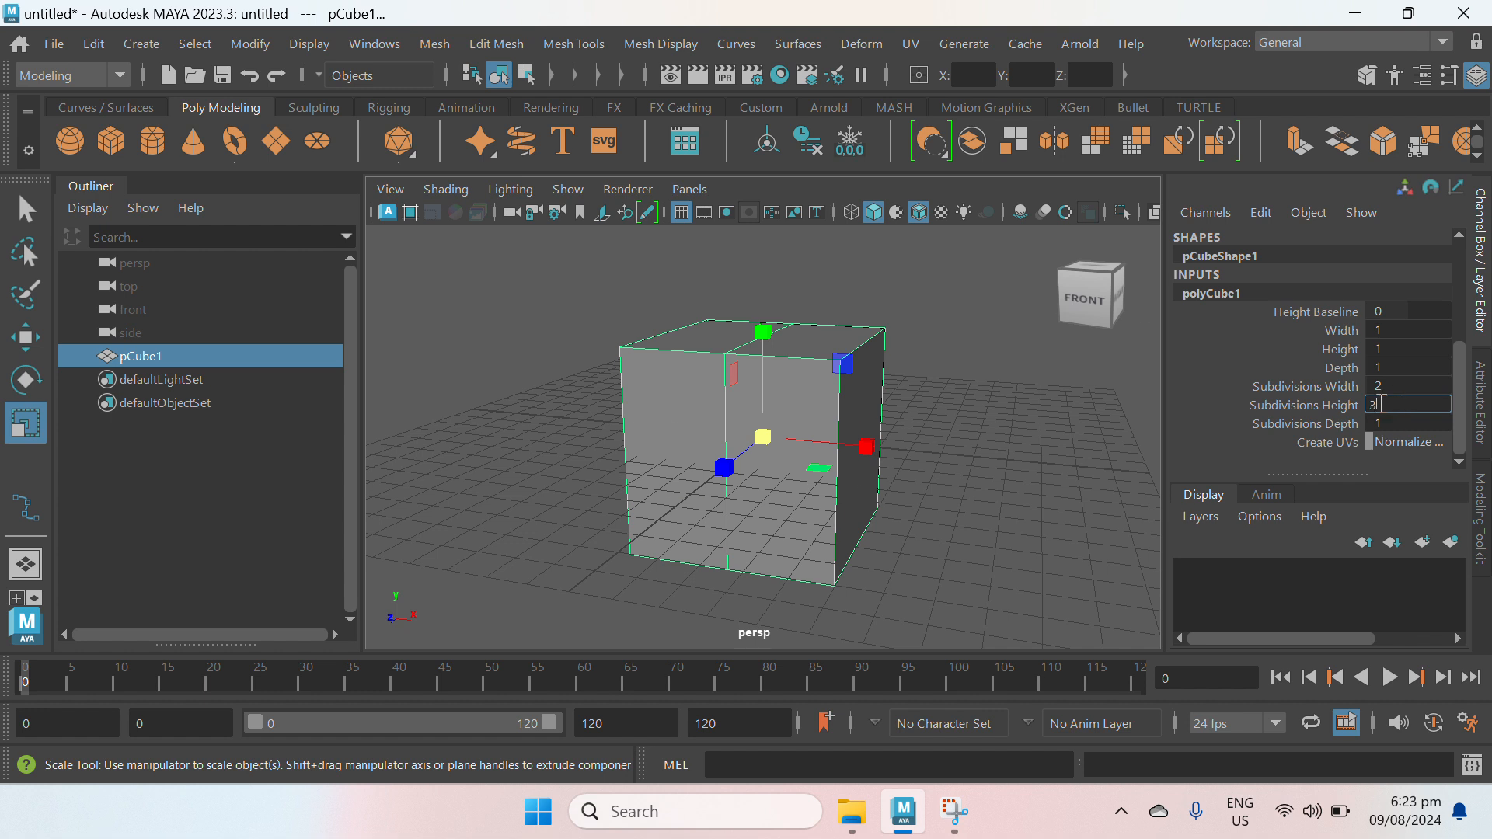
key(Return)
alt+drag(953, 461, 922, 423)
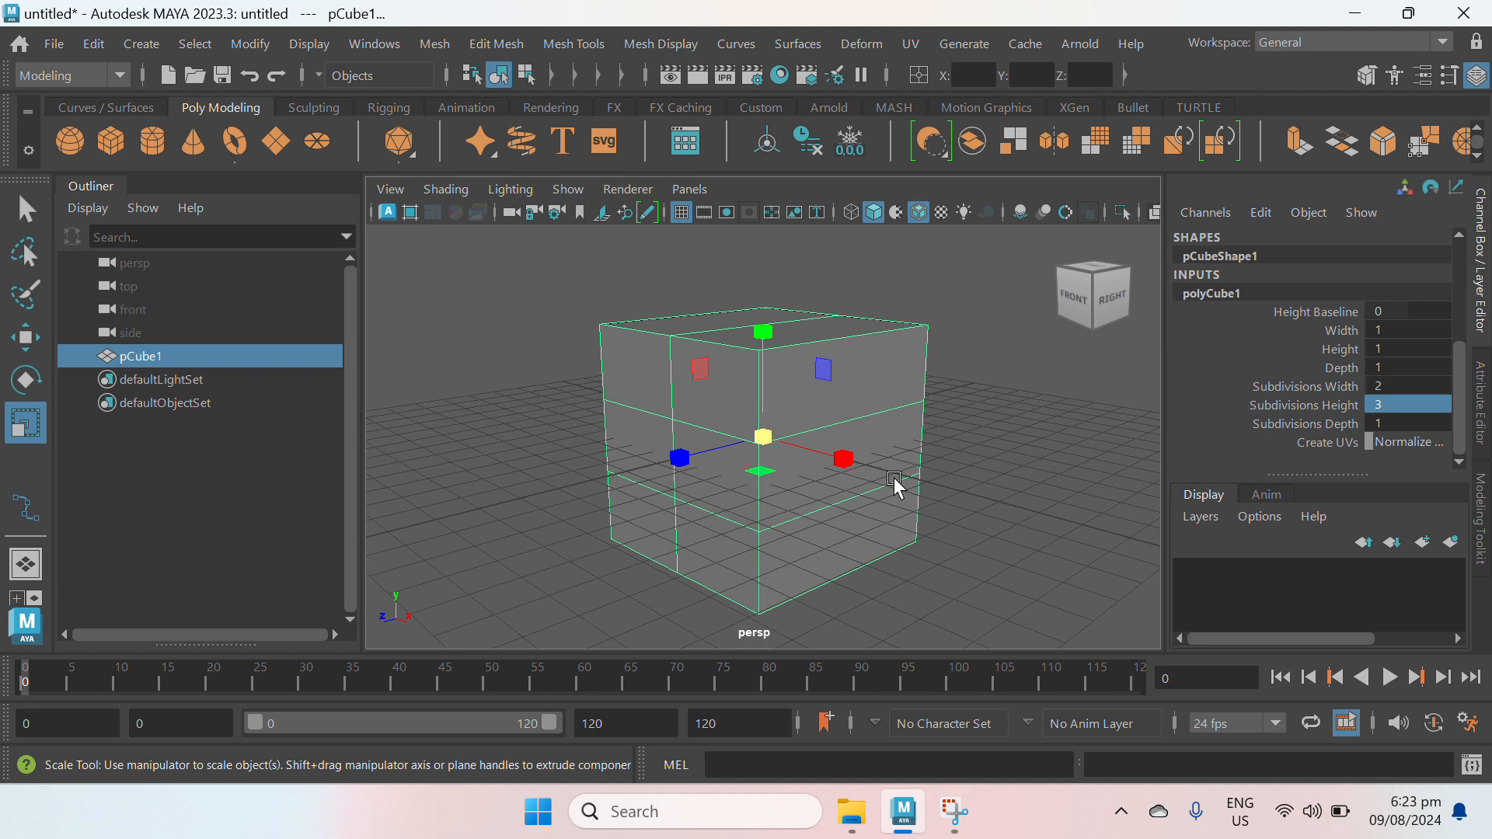
Step: Set the cube's Subdivisions Depth to 4 and inspect the divisions on its right side
alt+drag(1010, 483, 971, 480)
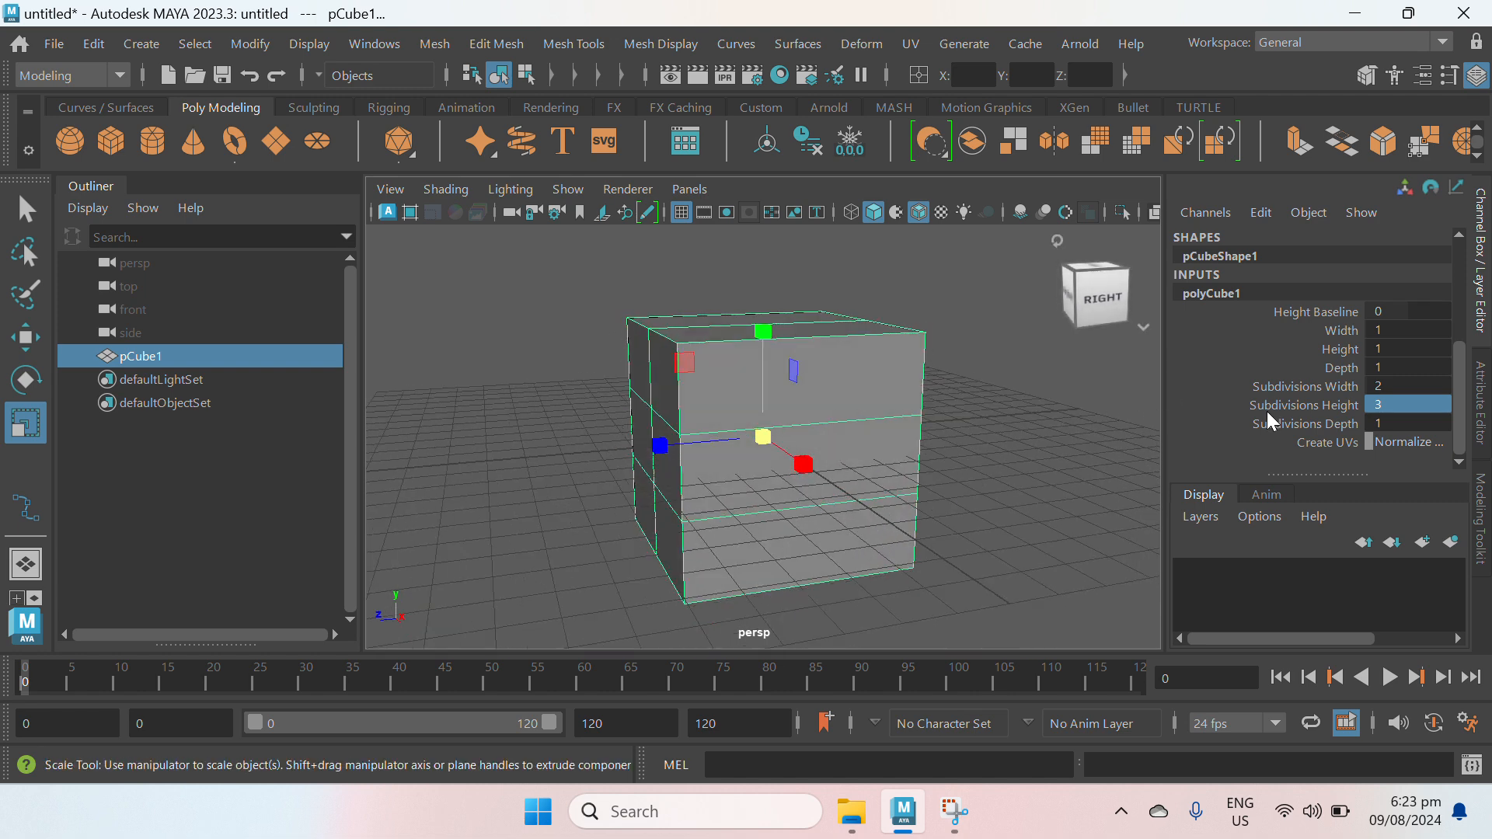
double_click(1416, 425)
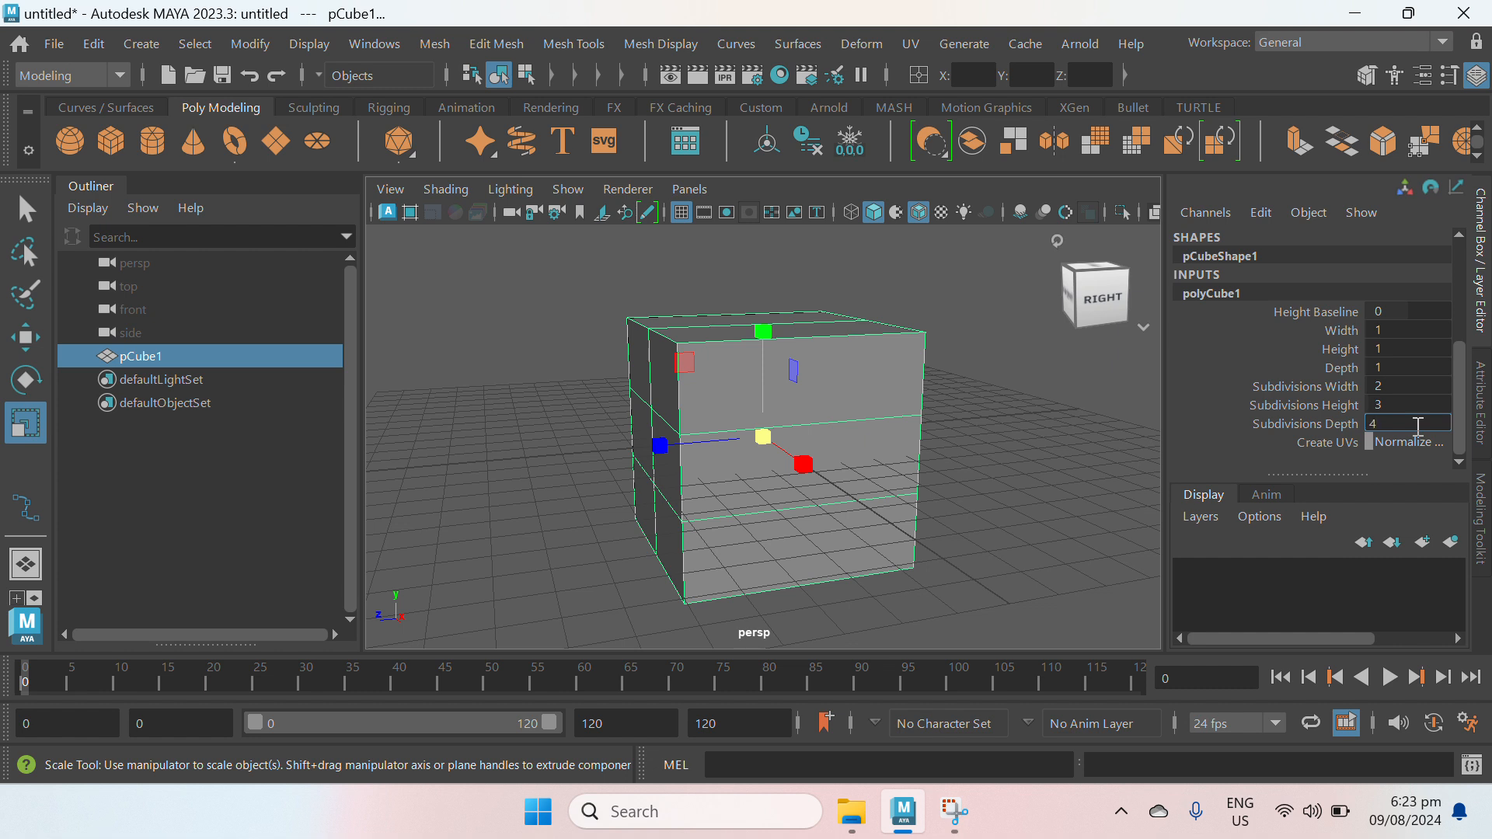
text(4)
key(Return)
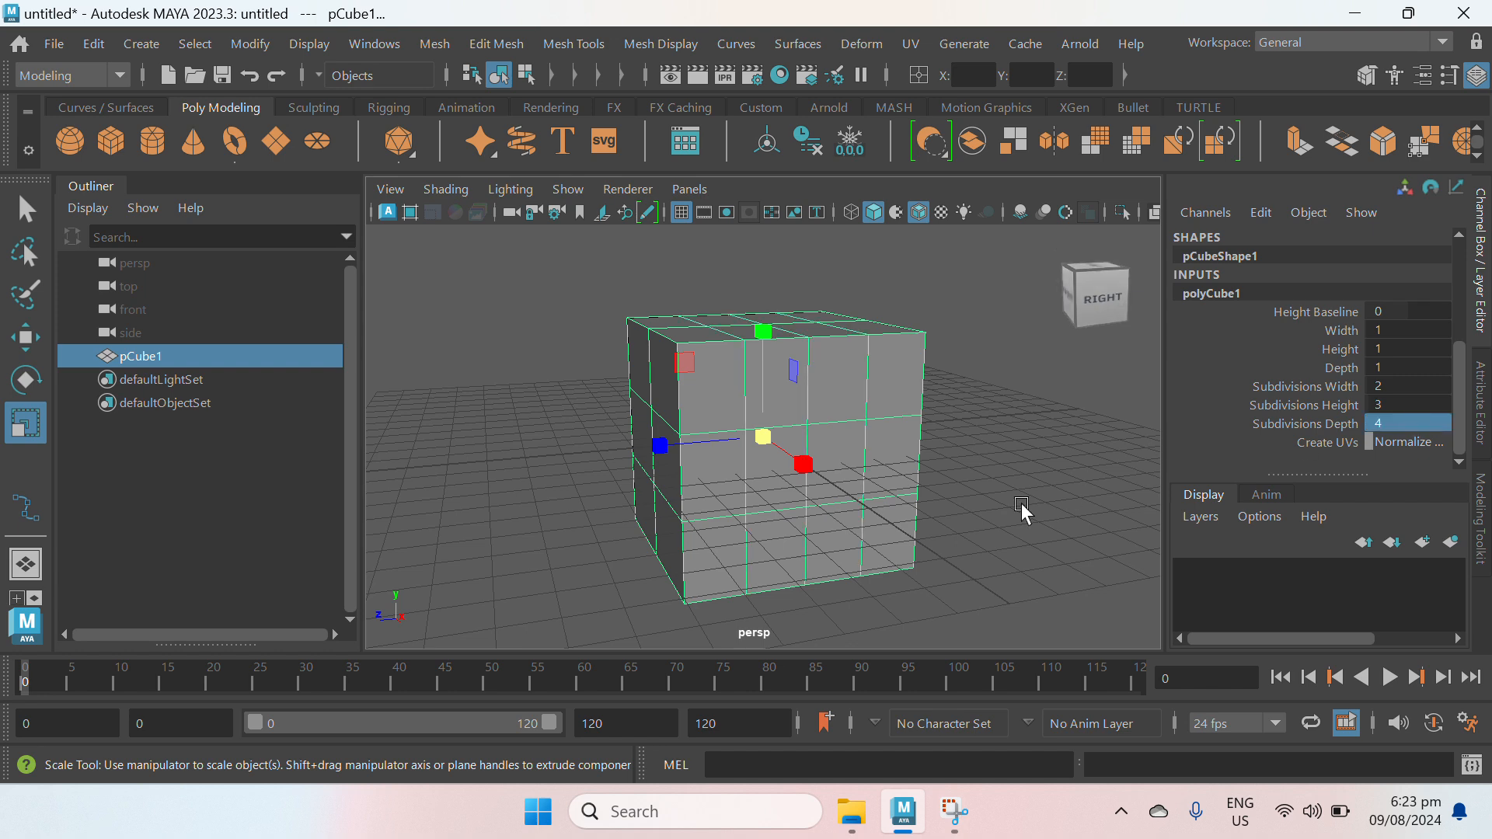
alt+drag(1010, 466, 1005, 459)
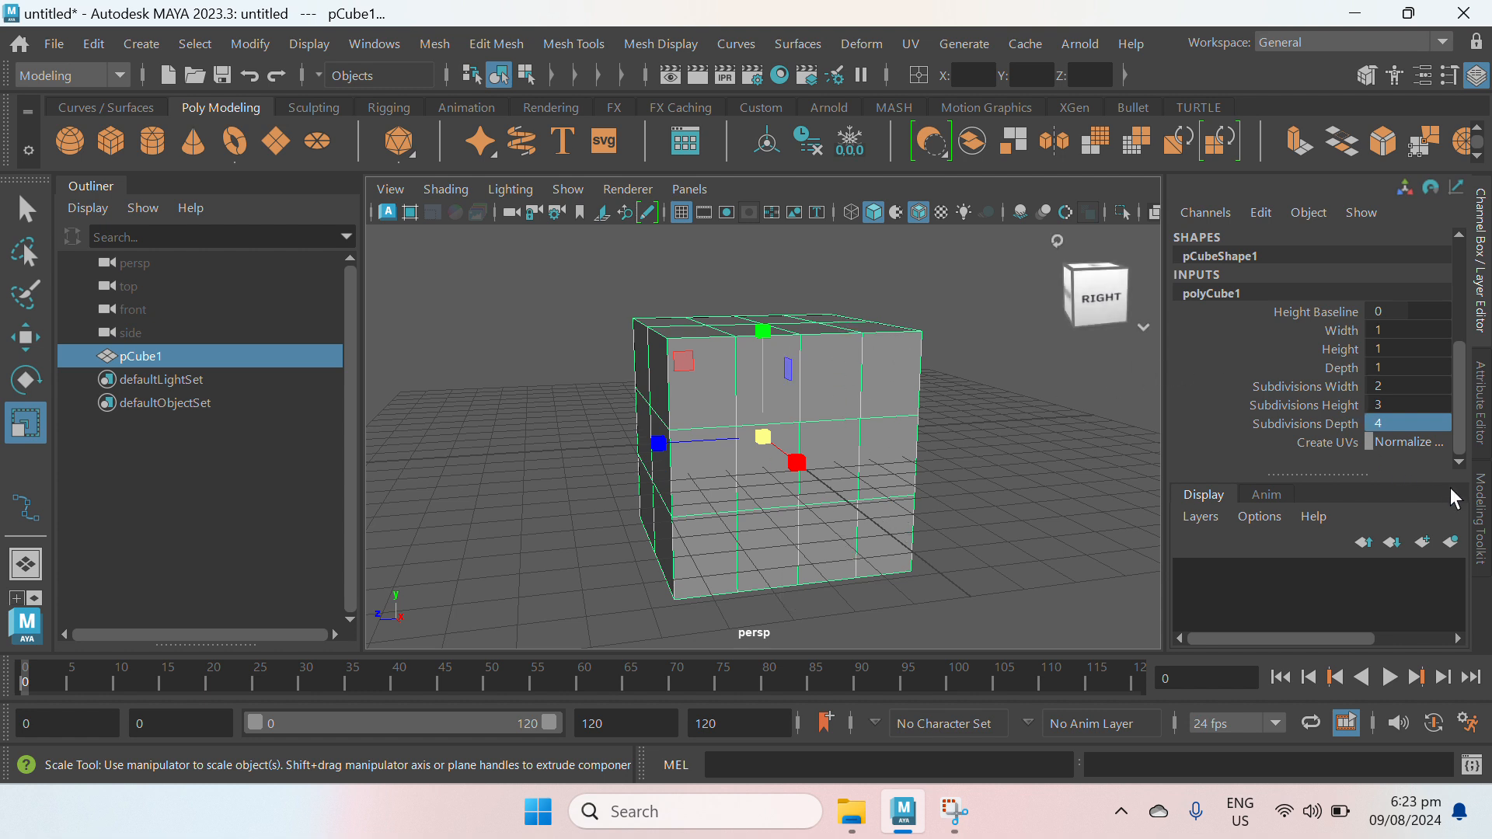
Step: Move the cube straight up along the Y axis so that it sits above the grid
scroll(924, 517, down, 2)
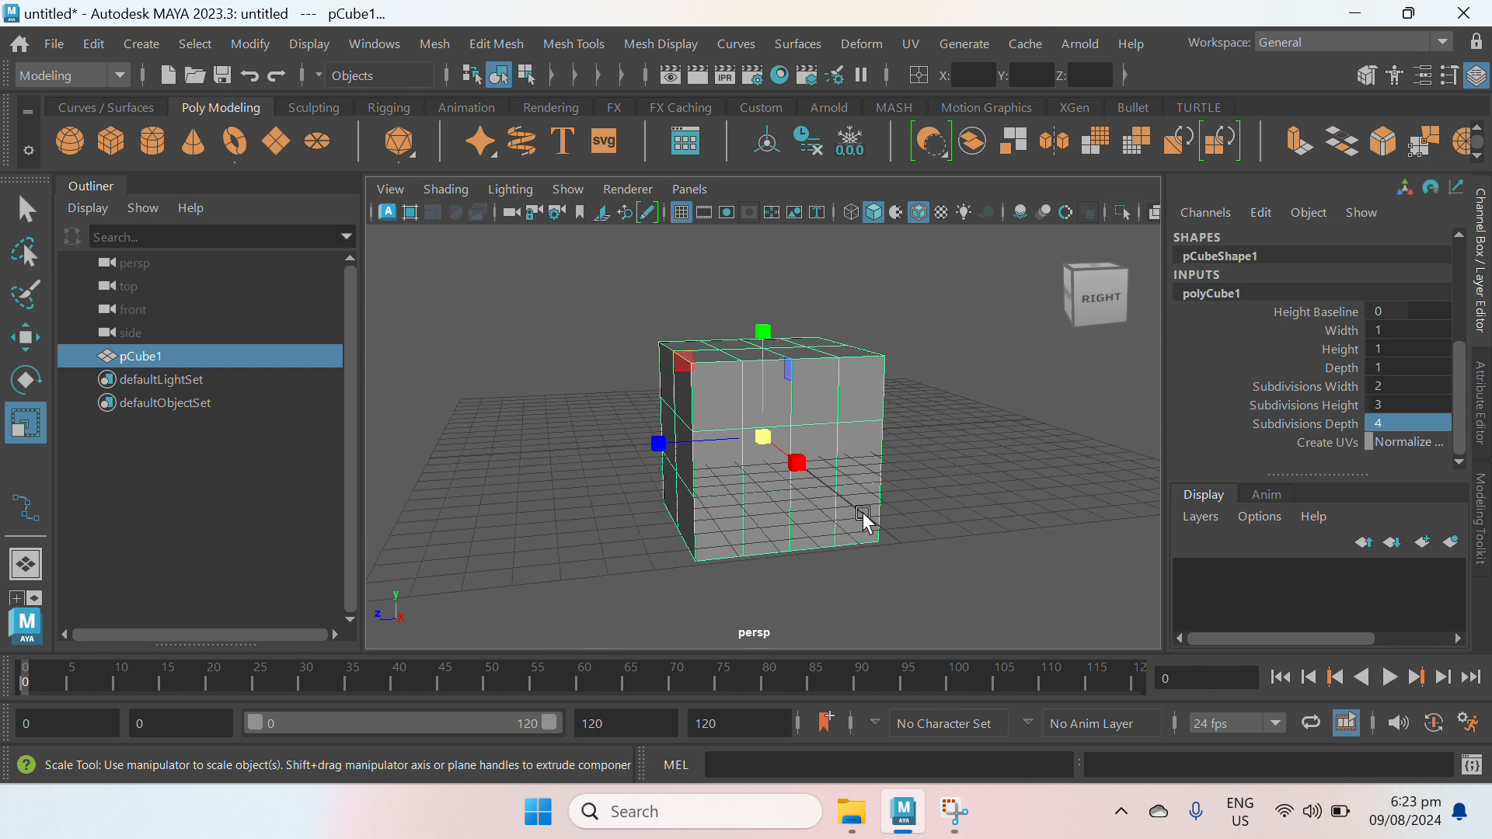
alt+drag(866, 521, 969, 519)
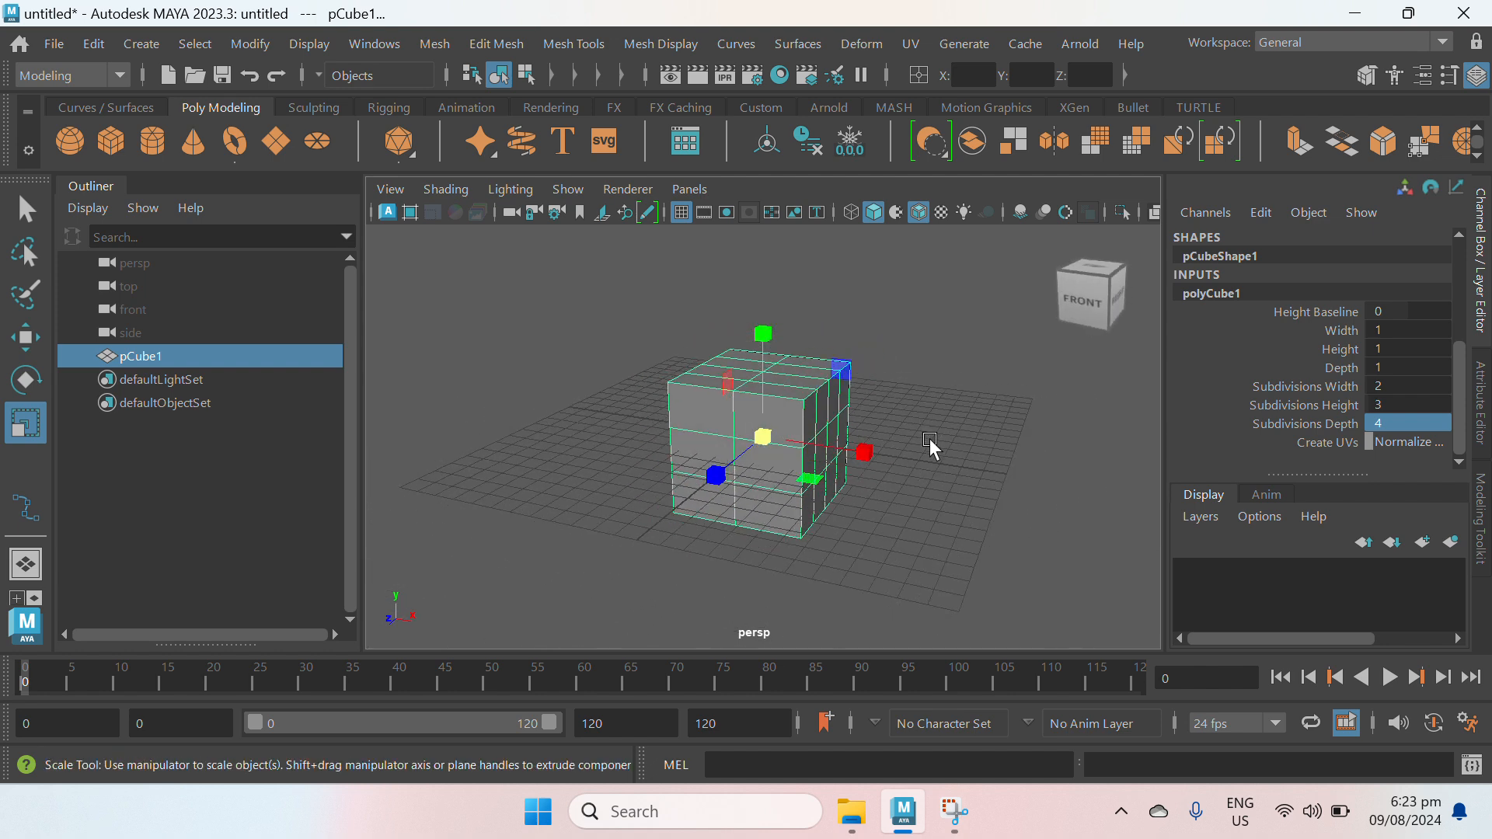
key(w)
drag(765, 324, 770, 221)
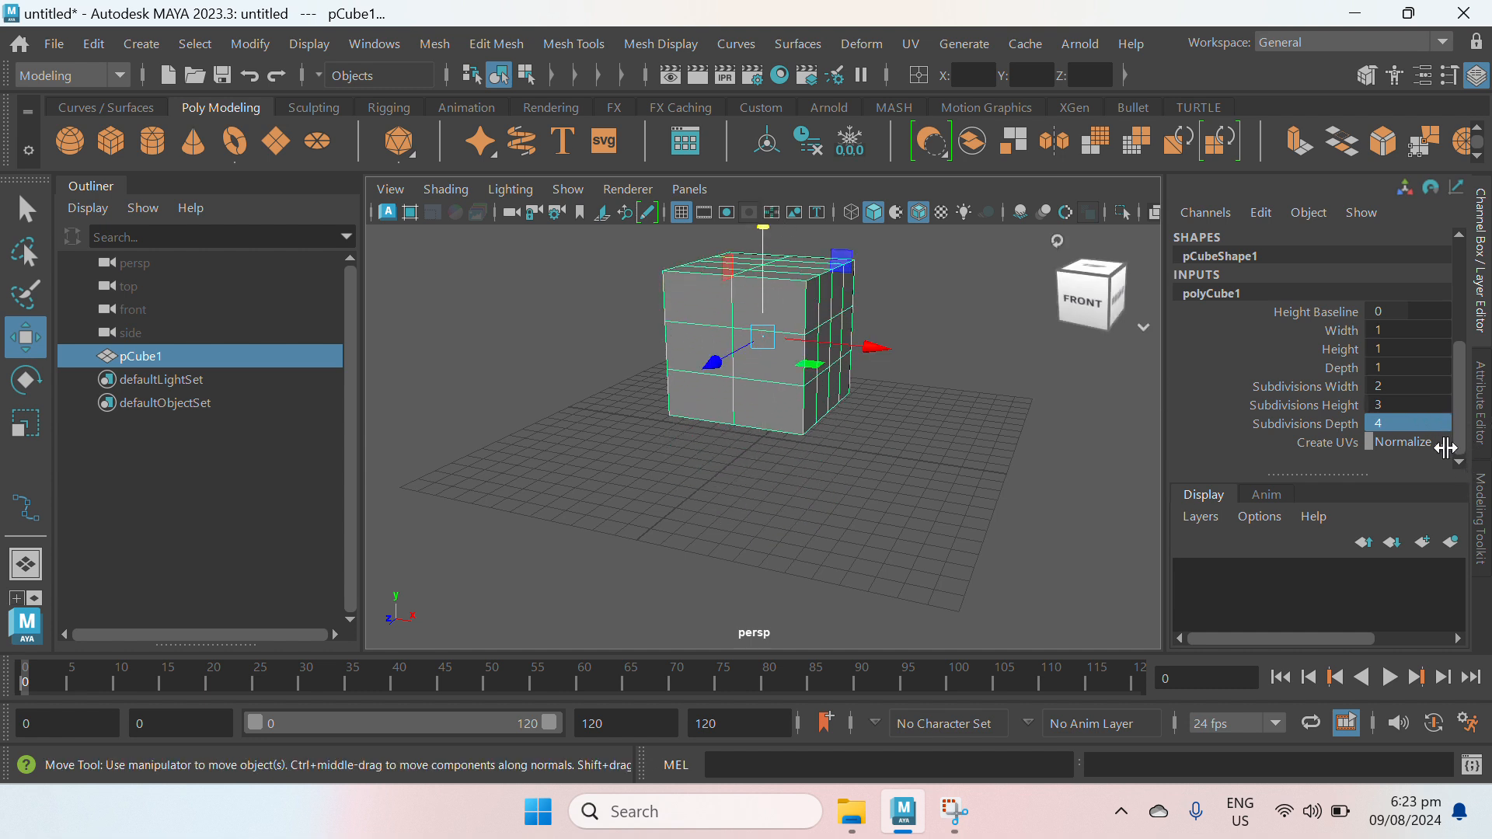
Step: Open the Modeling Toolkit for the cube and set the cube to unsmoothed polygon display
click(1485, 542)
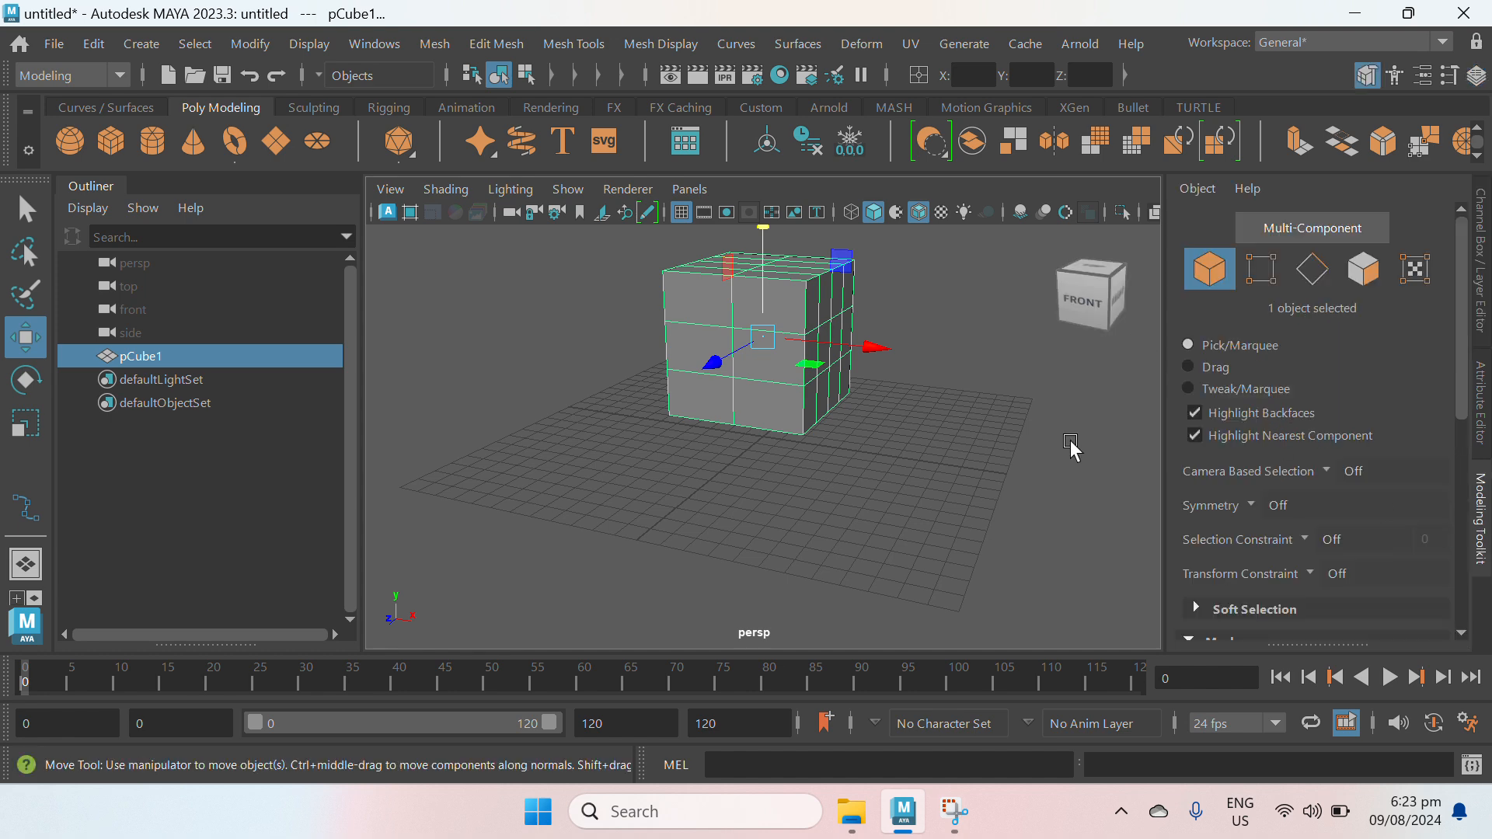
alt+middle_drag(898, 422, 880, 496)
scroll(894, 470, up, 3)
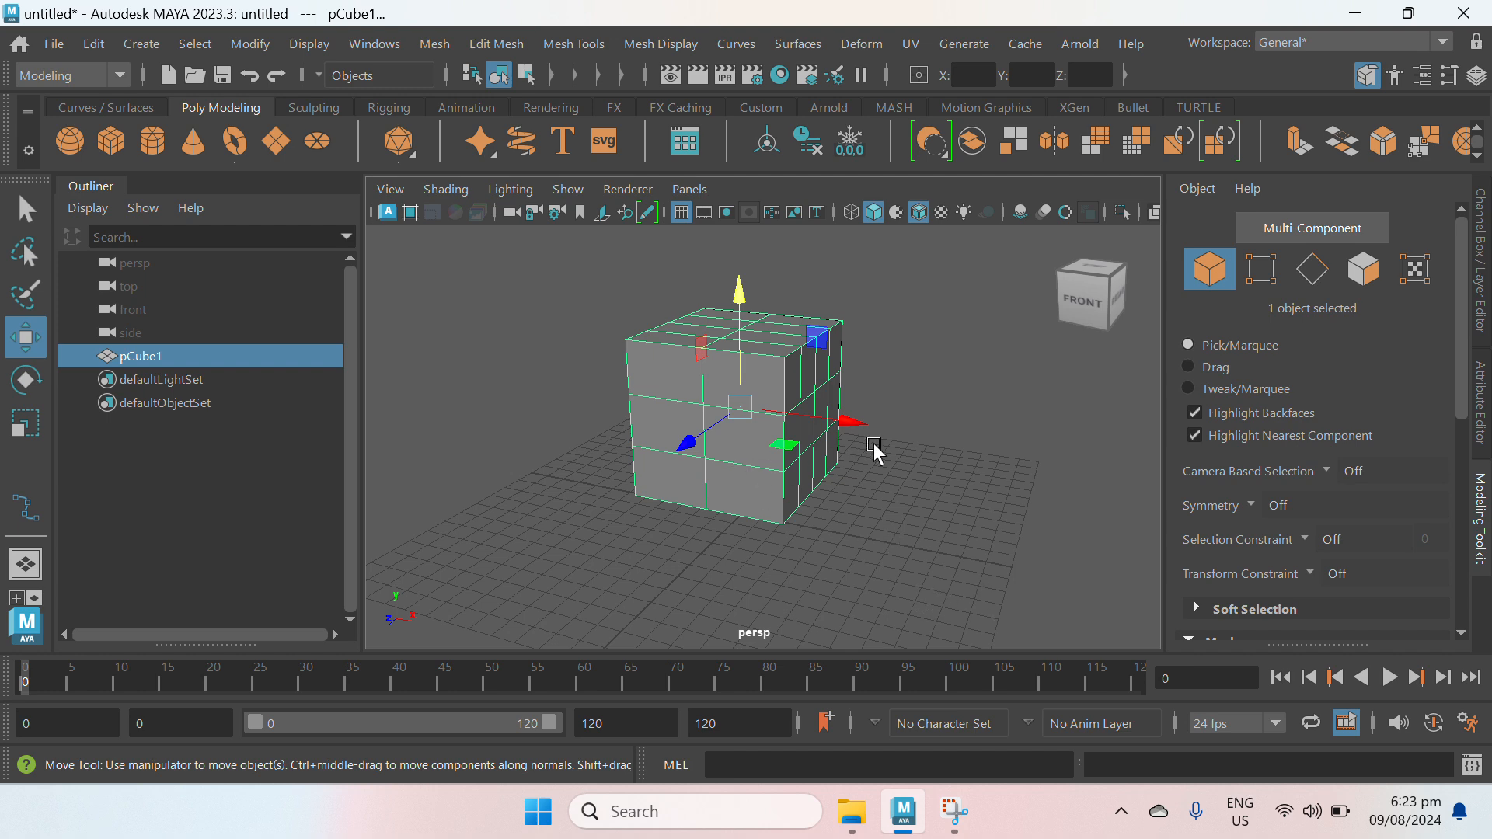
alt+middle_drag(935, 448, 903, 471)
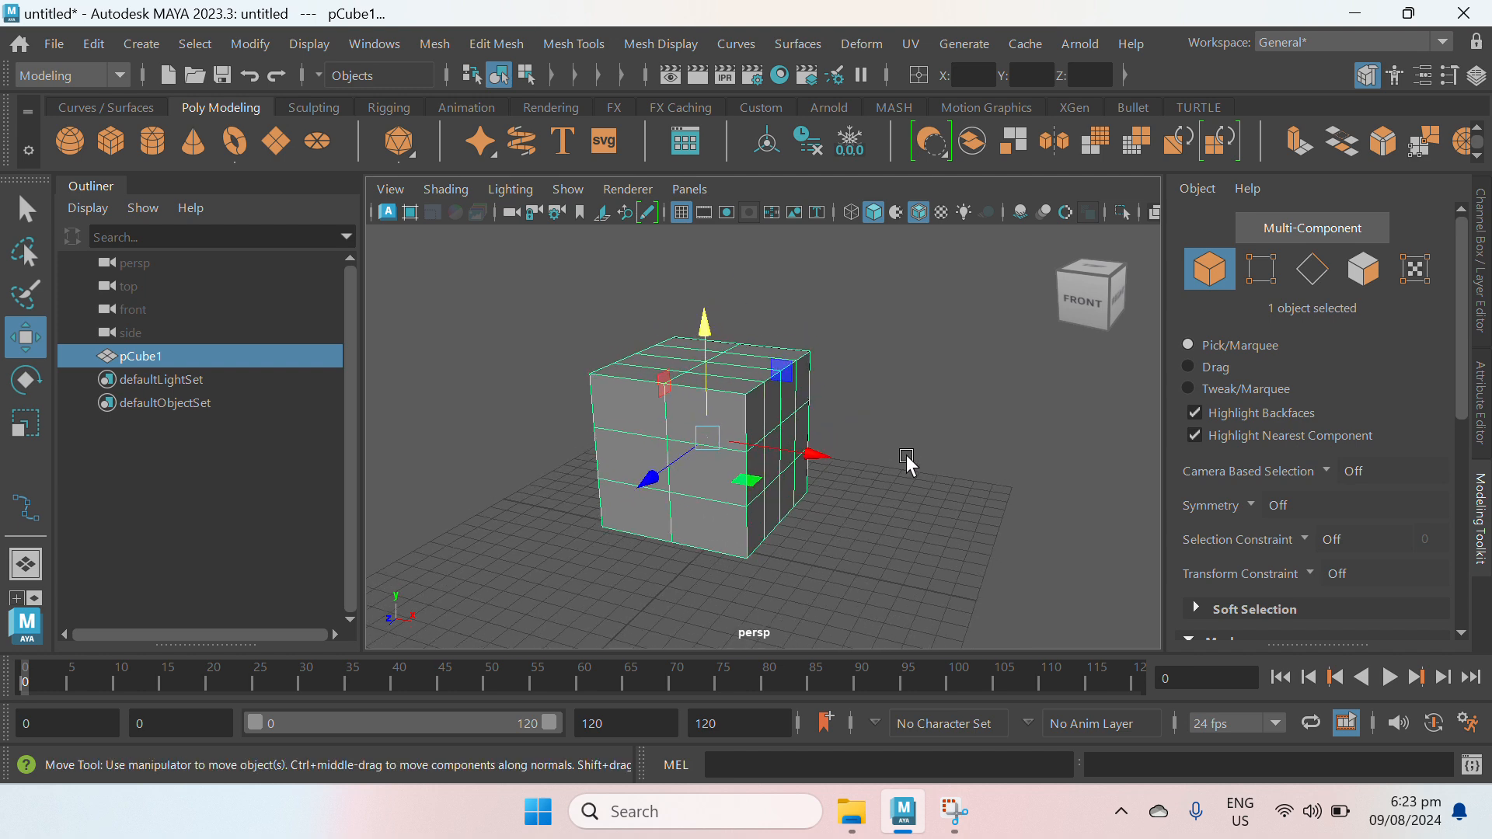
alt+right_drag(907, 457, 917, 476)
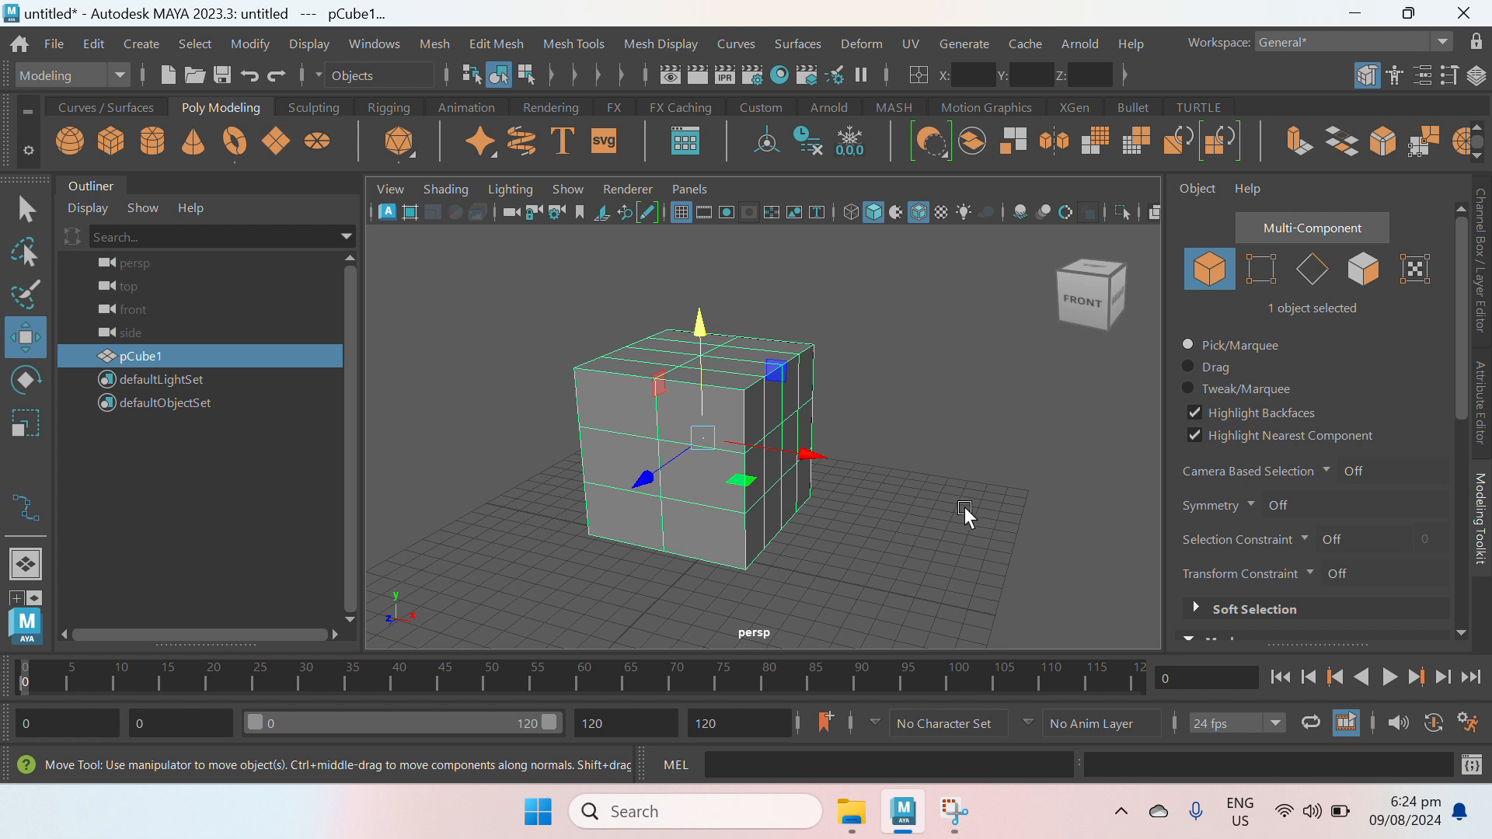
key(1)
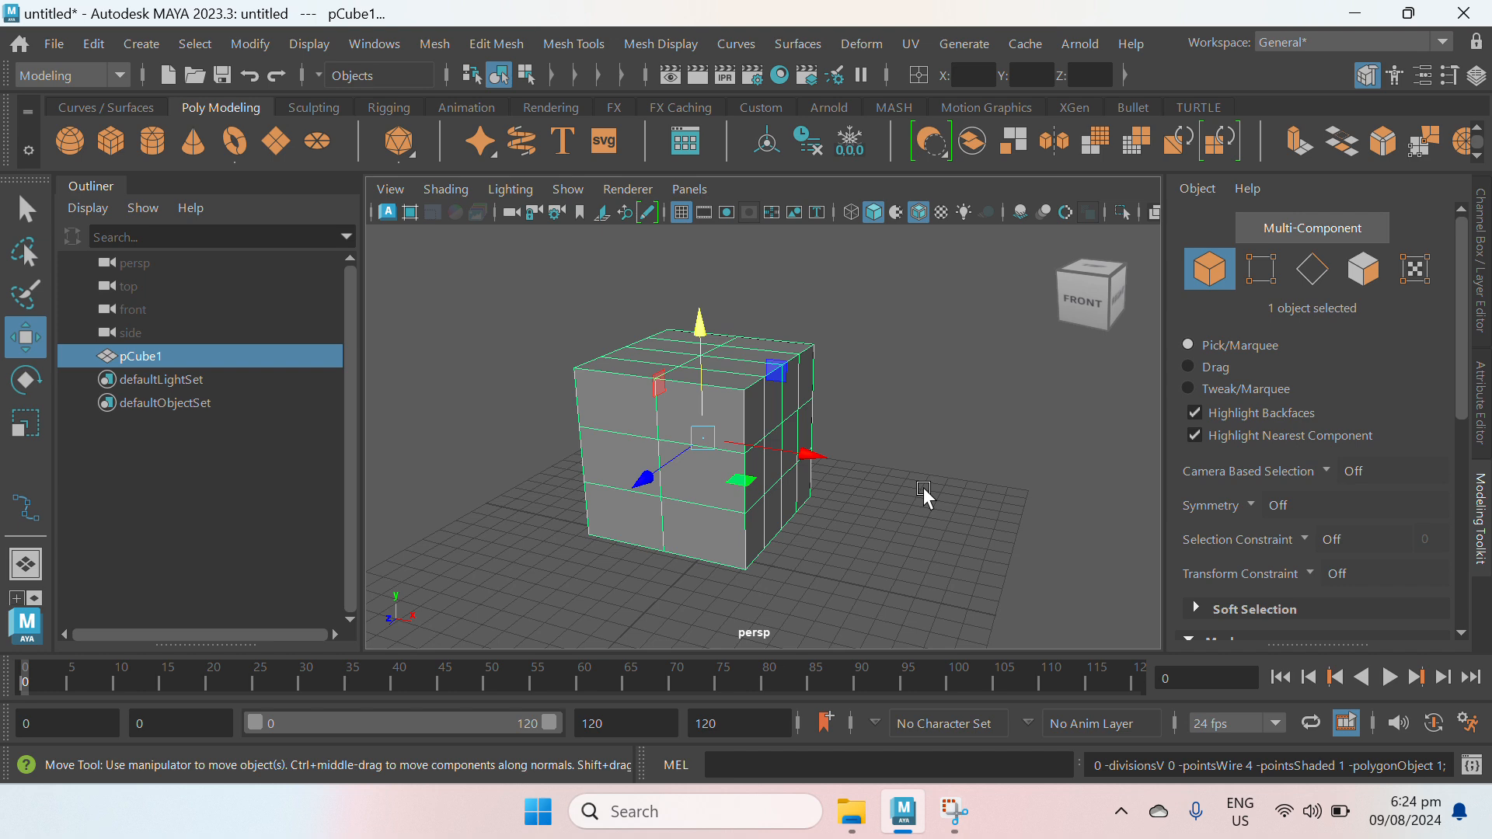
Step: Preview the cube smoothed with its original cage shown, and switch it to full smooth preview without the cage
key(3)
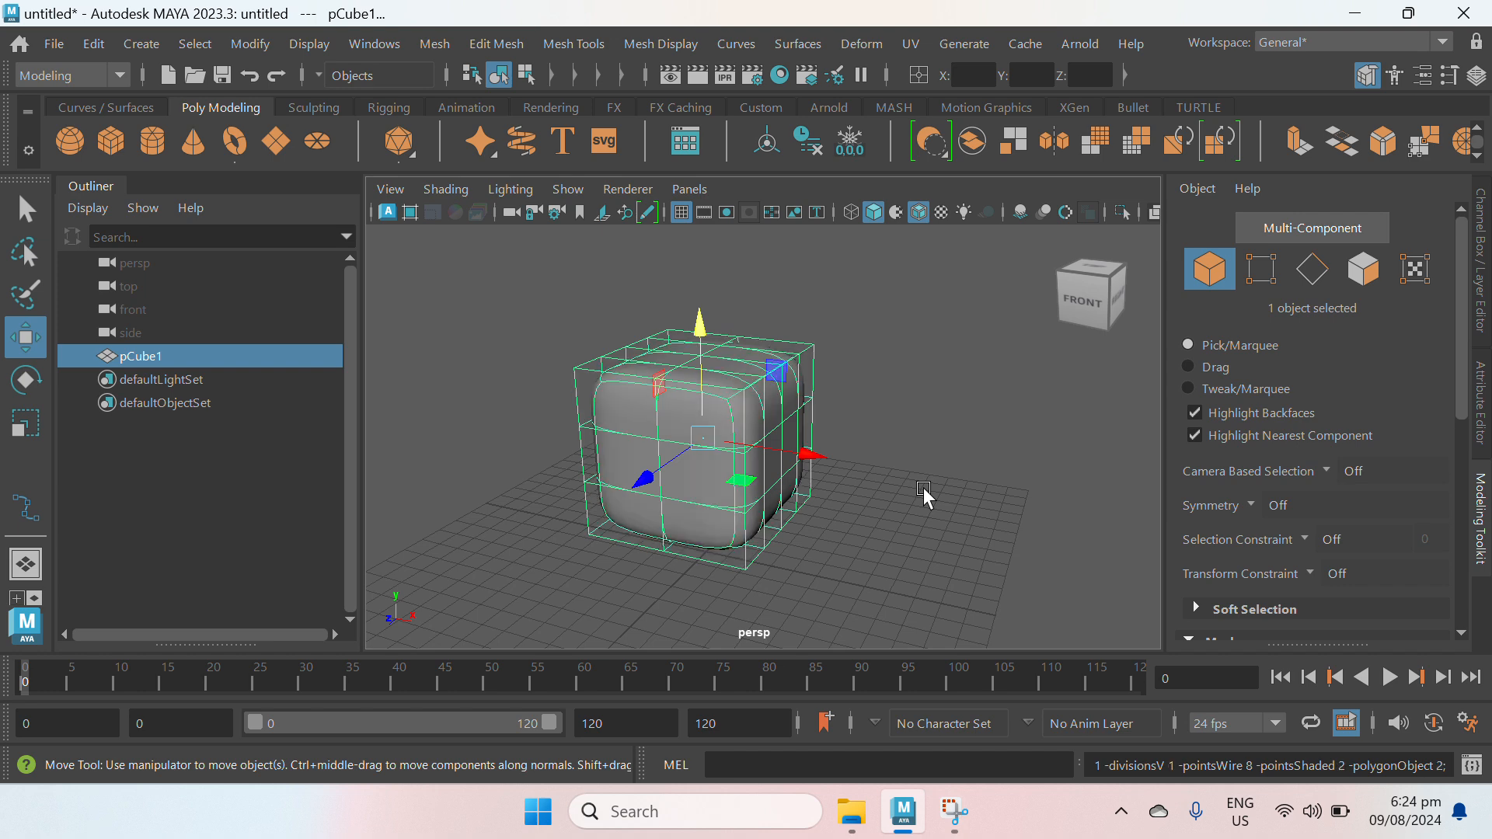
scroll(923, 424, up, 2)
mouse_move(923, 427)
alt+mouse_down()
mouse_move(936, 480)
mouse_move(899, 420)
alt+mouse_up()
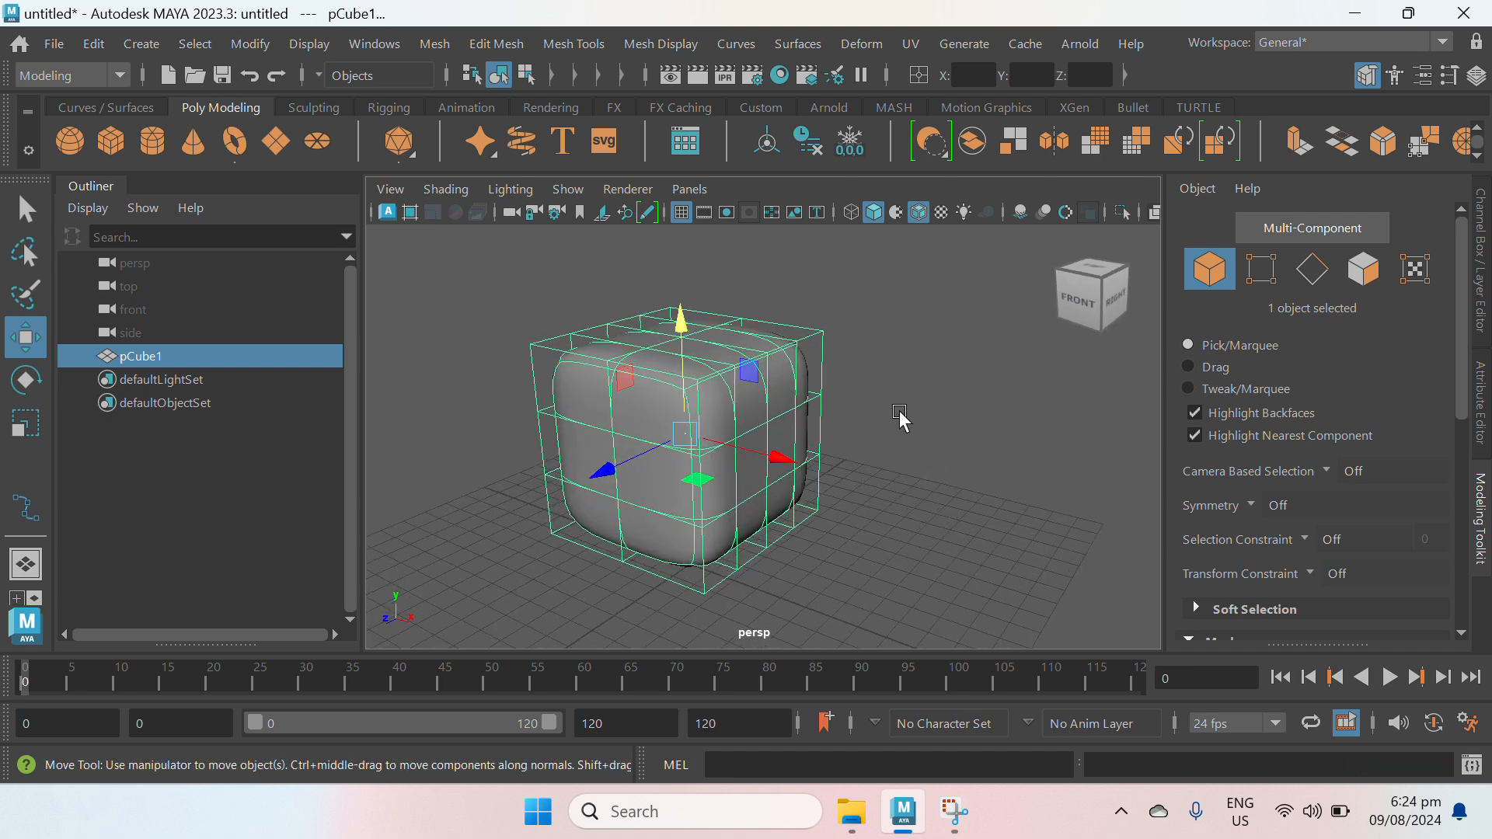
scroll(901, 443, up, 2)
alt+middle_drag(900, 447, 991, 422)
scroll(979, 378, up, 1)
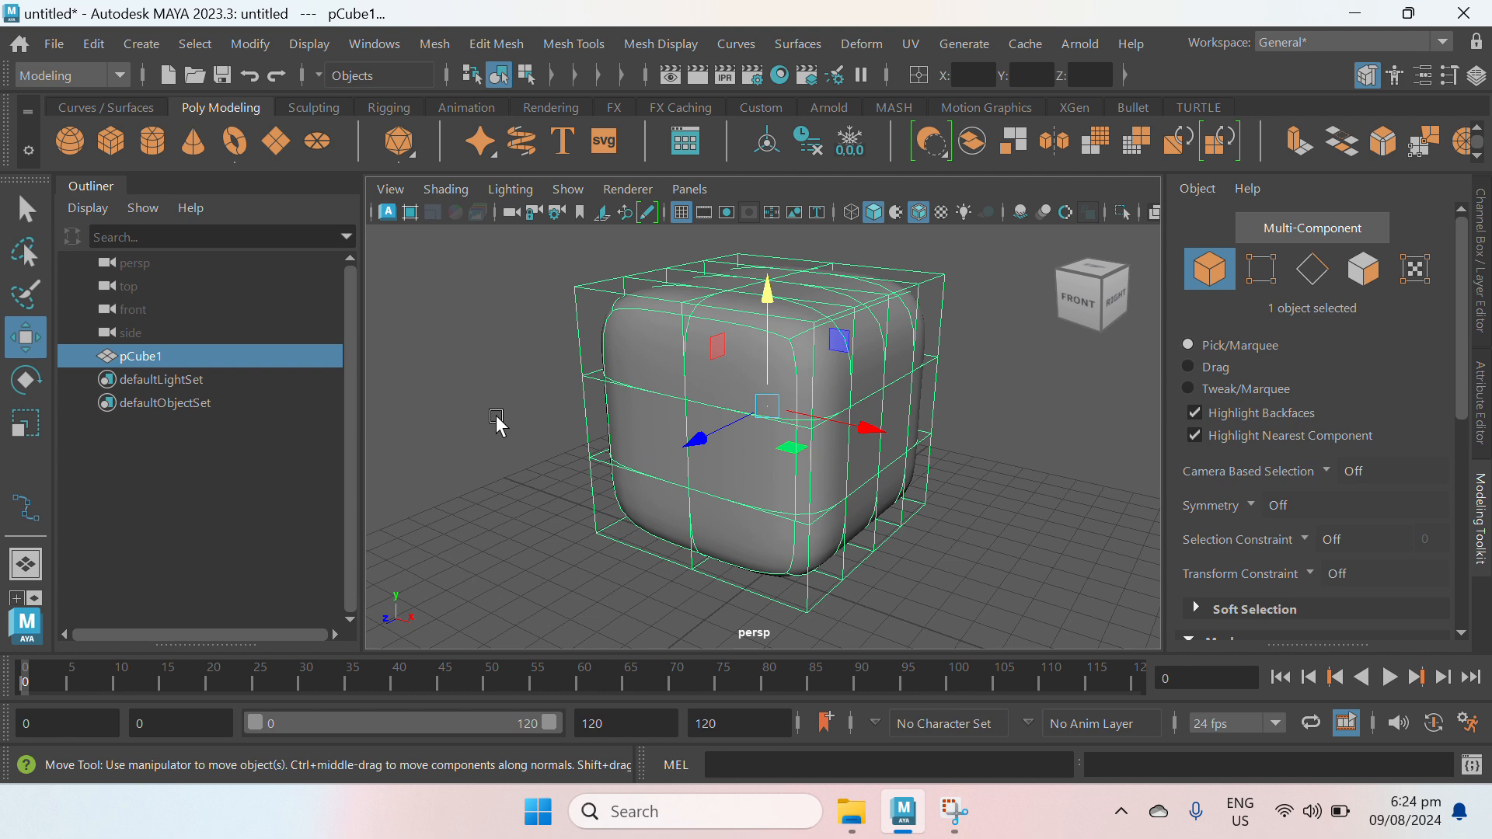
key(3)
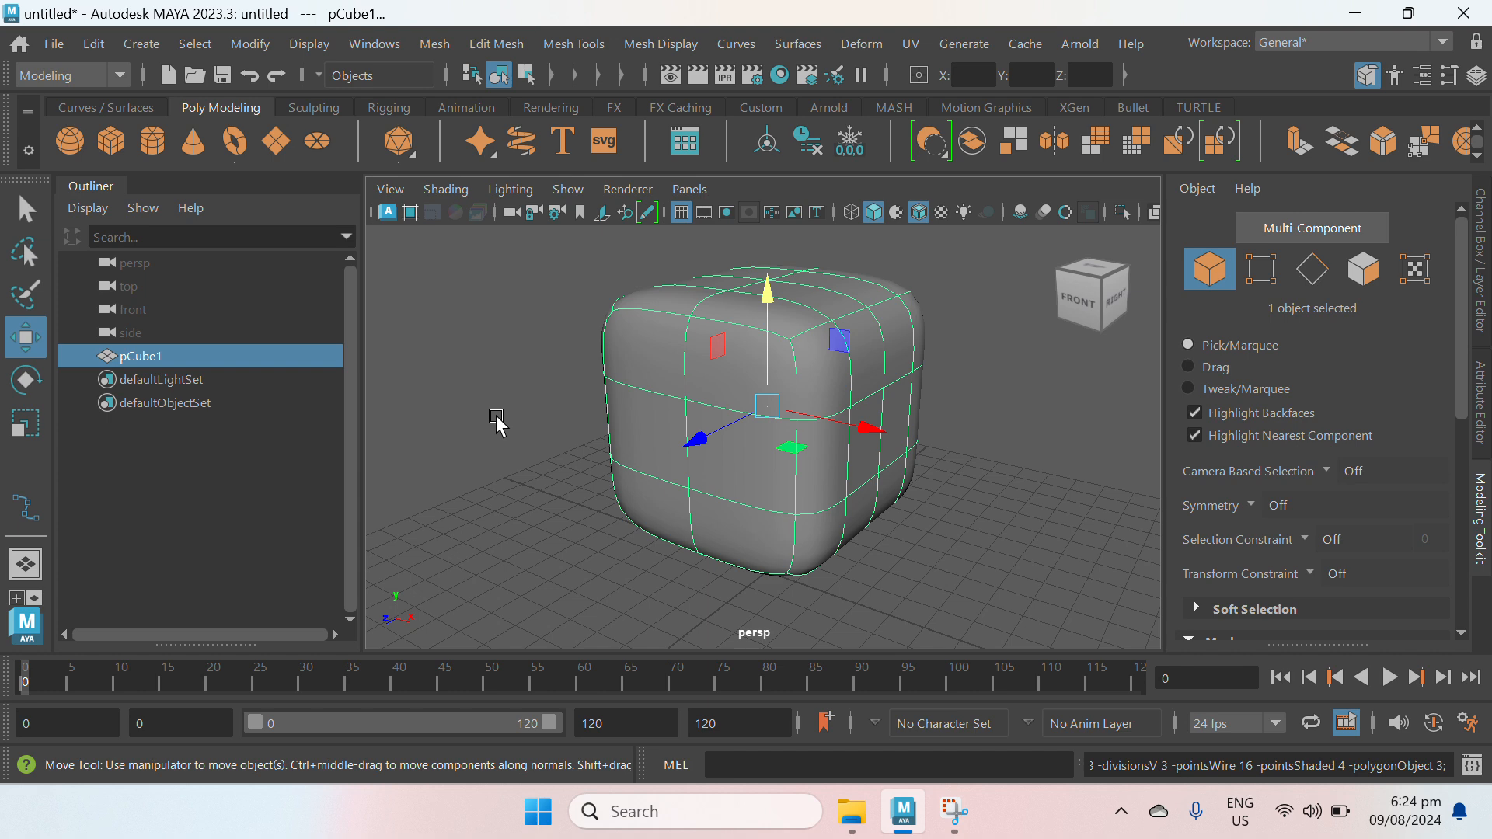
Step: Display the smoothed cube in wireframe and return the viewport to shaded display
key(4)
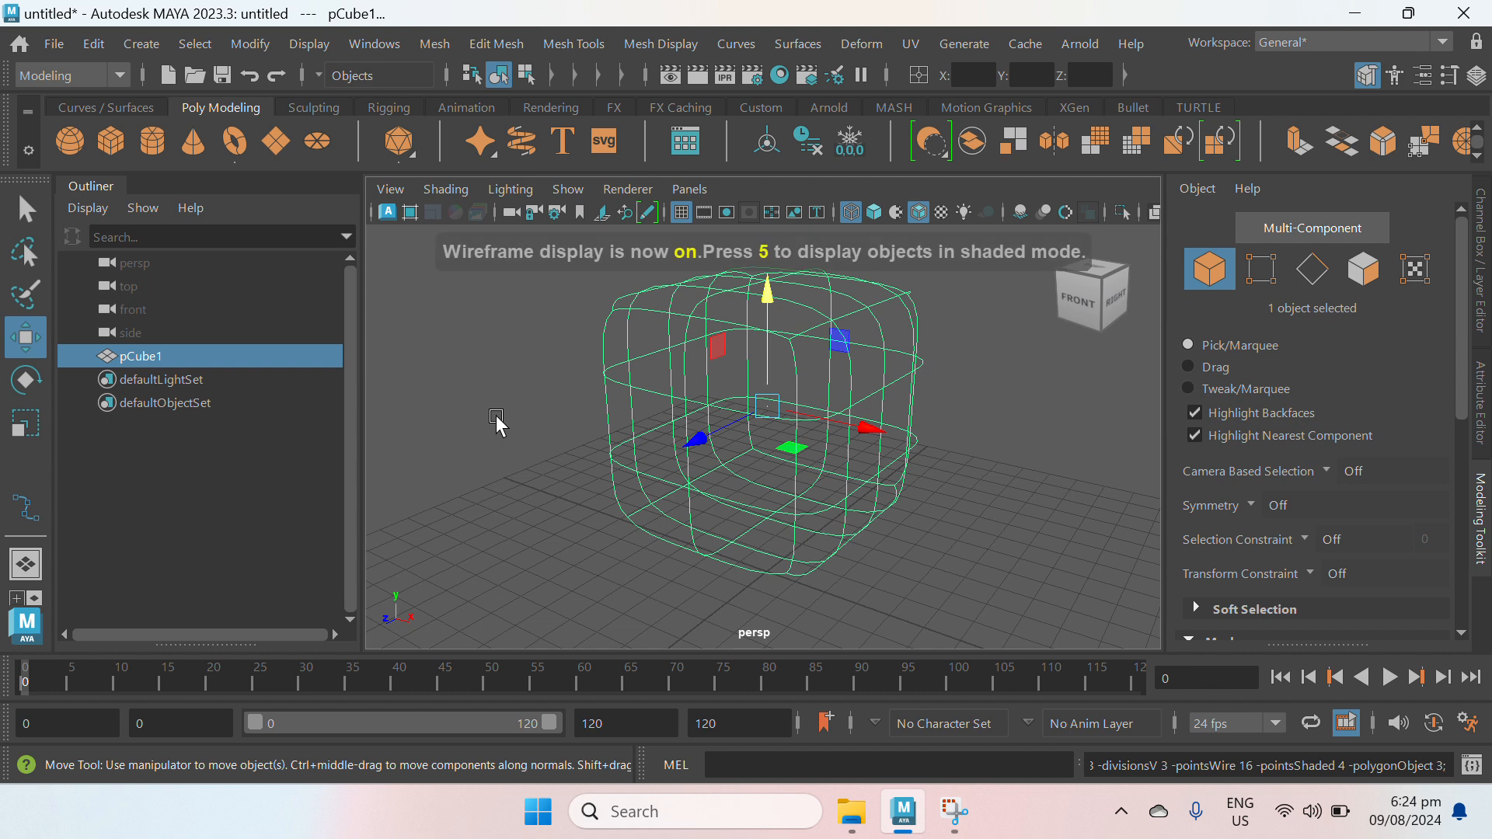
click(487, 442)
click(660, 423)
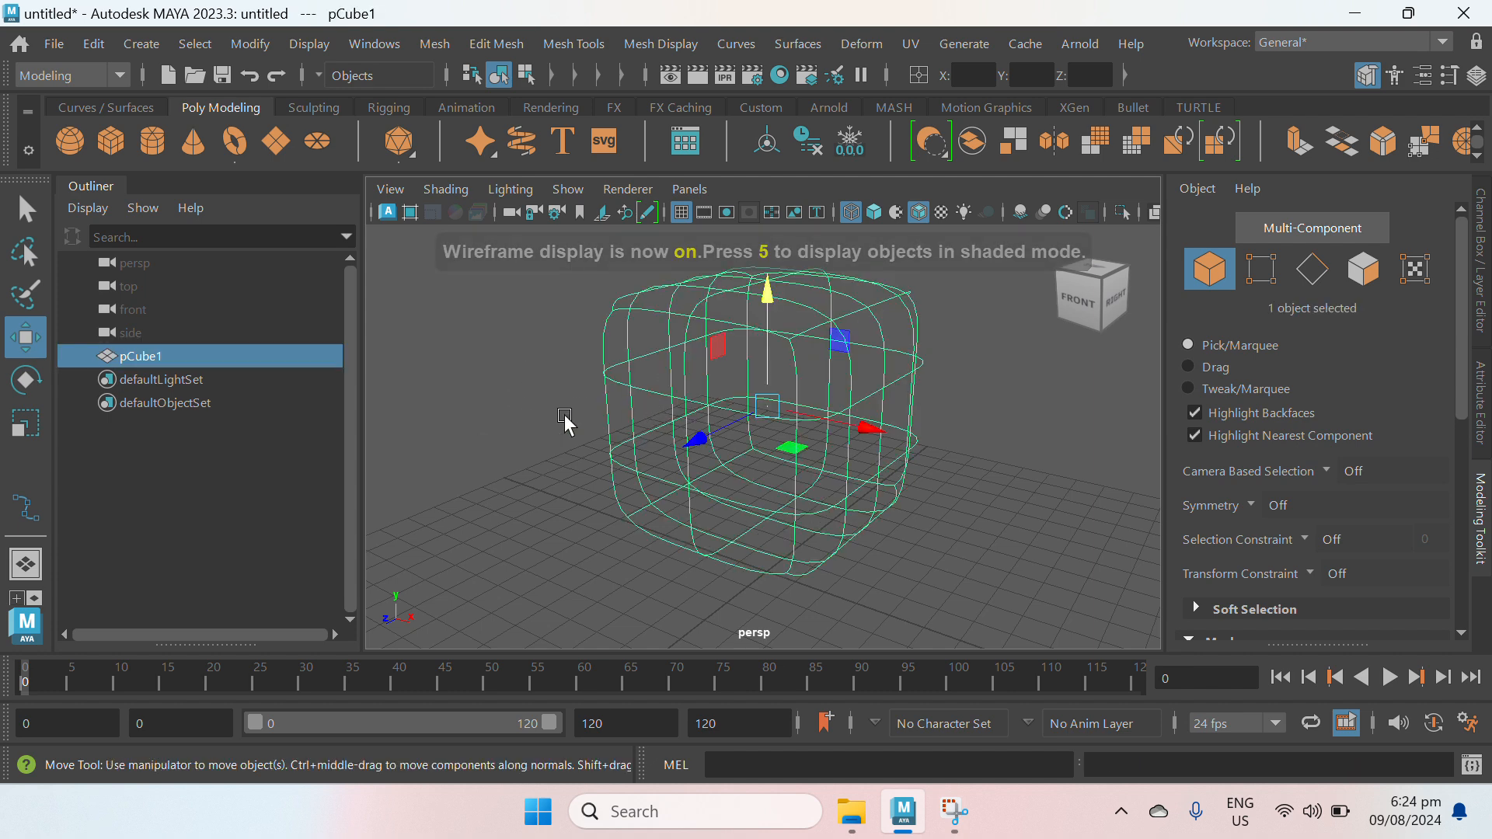
key(5)
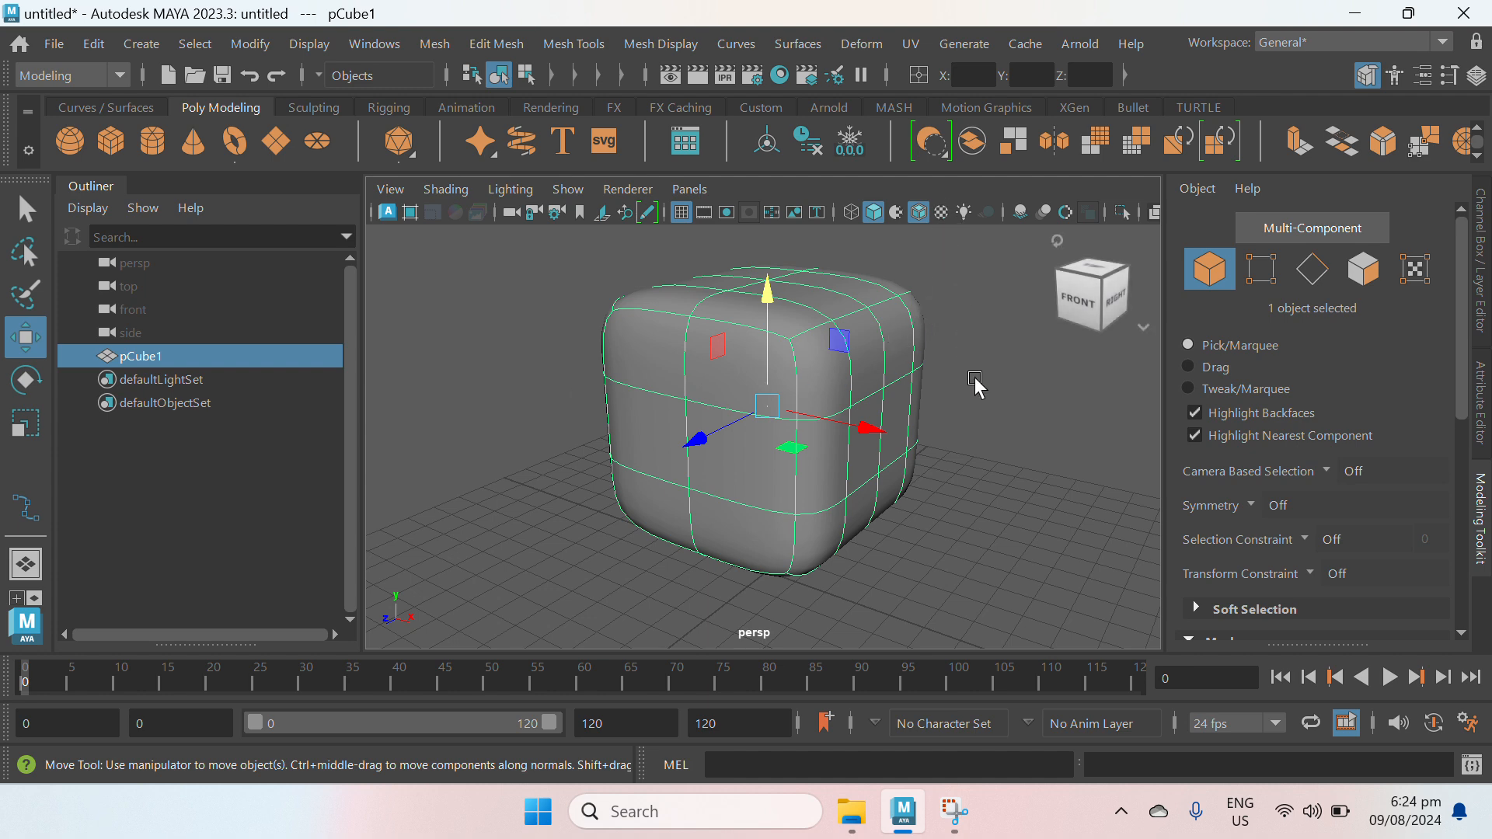
Step: Turn on textured display with all scene lights and create a point light
key(6)
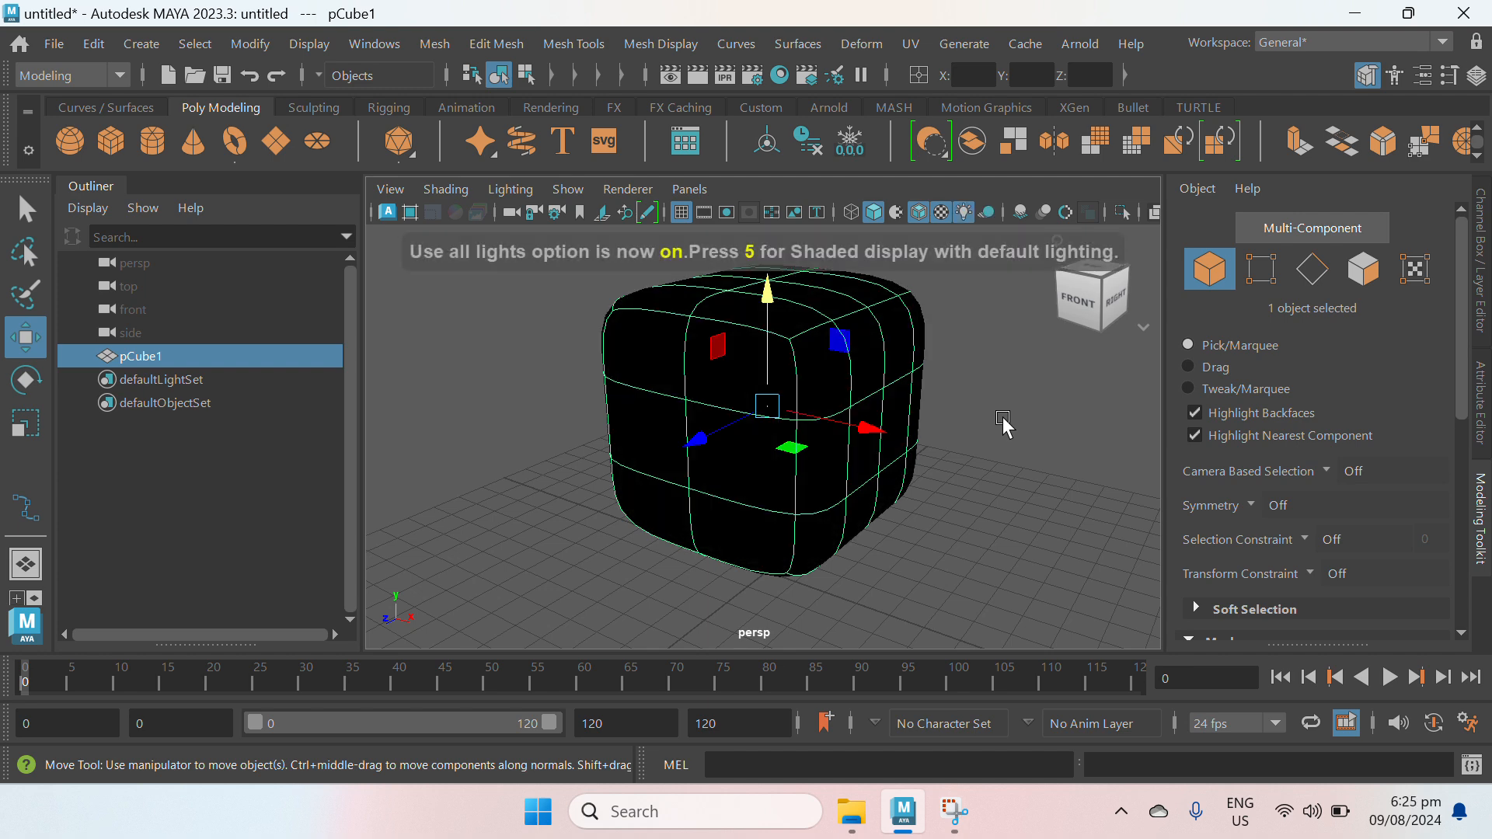
click(1002, 492)
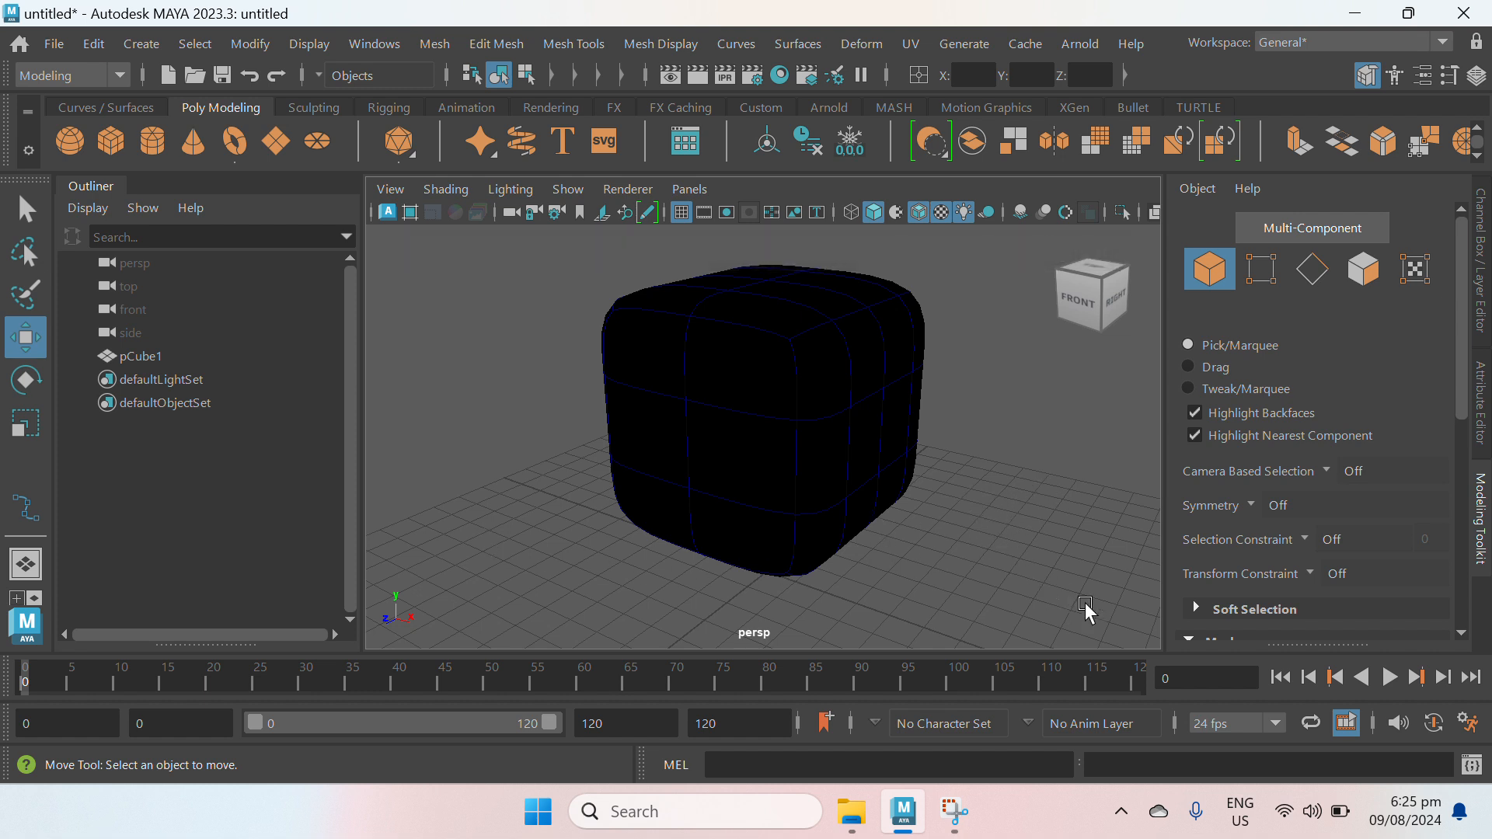
click(553, 107)
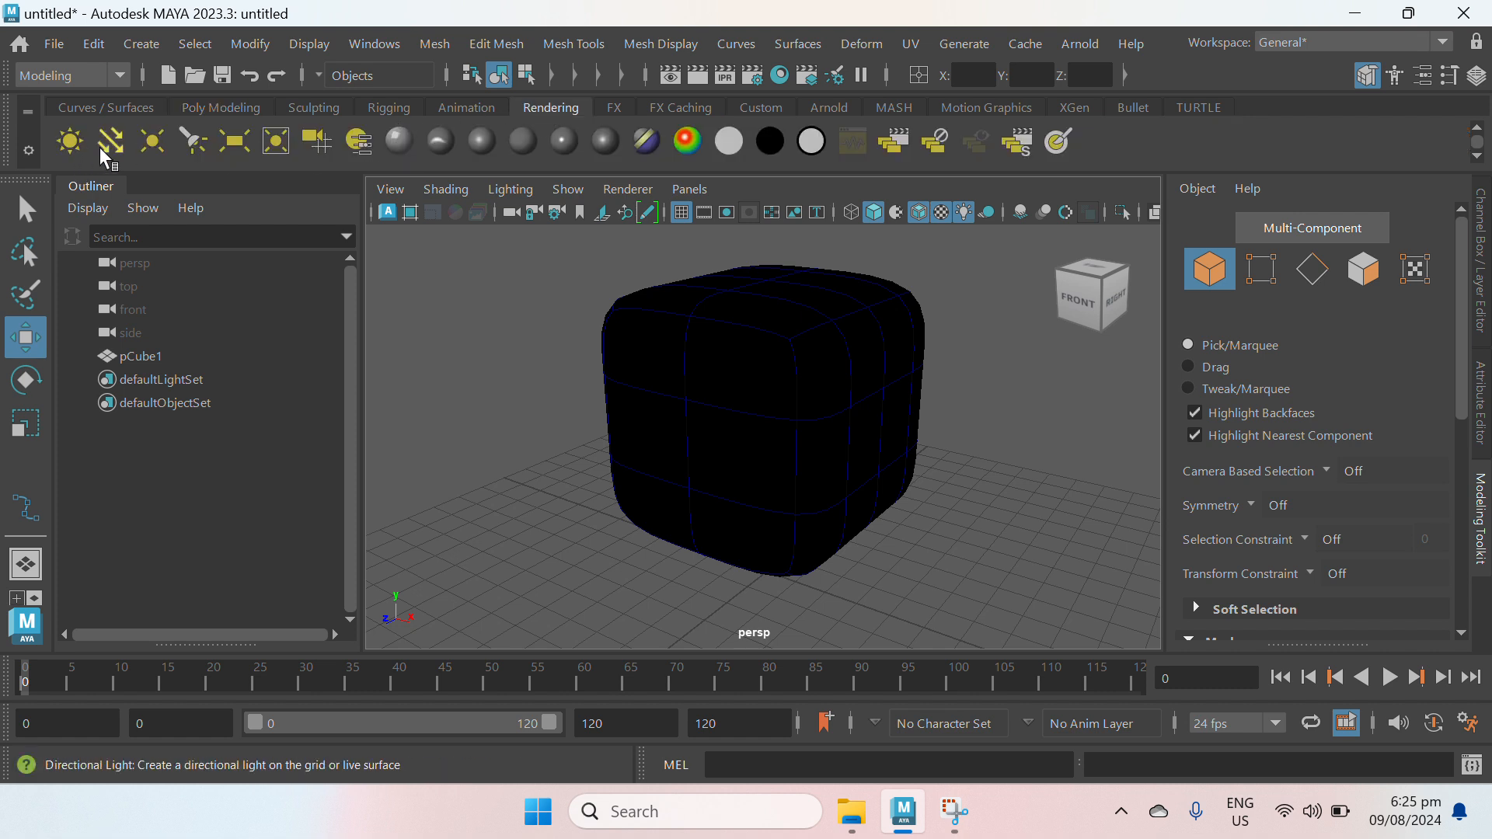
click(152, 144)
scroll(637, 385, down, 3)
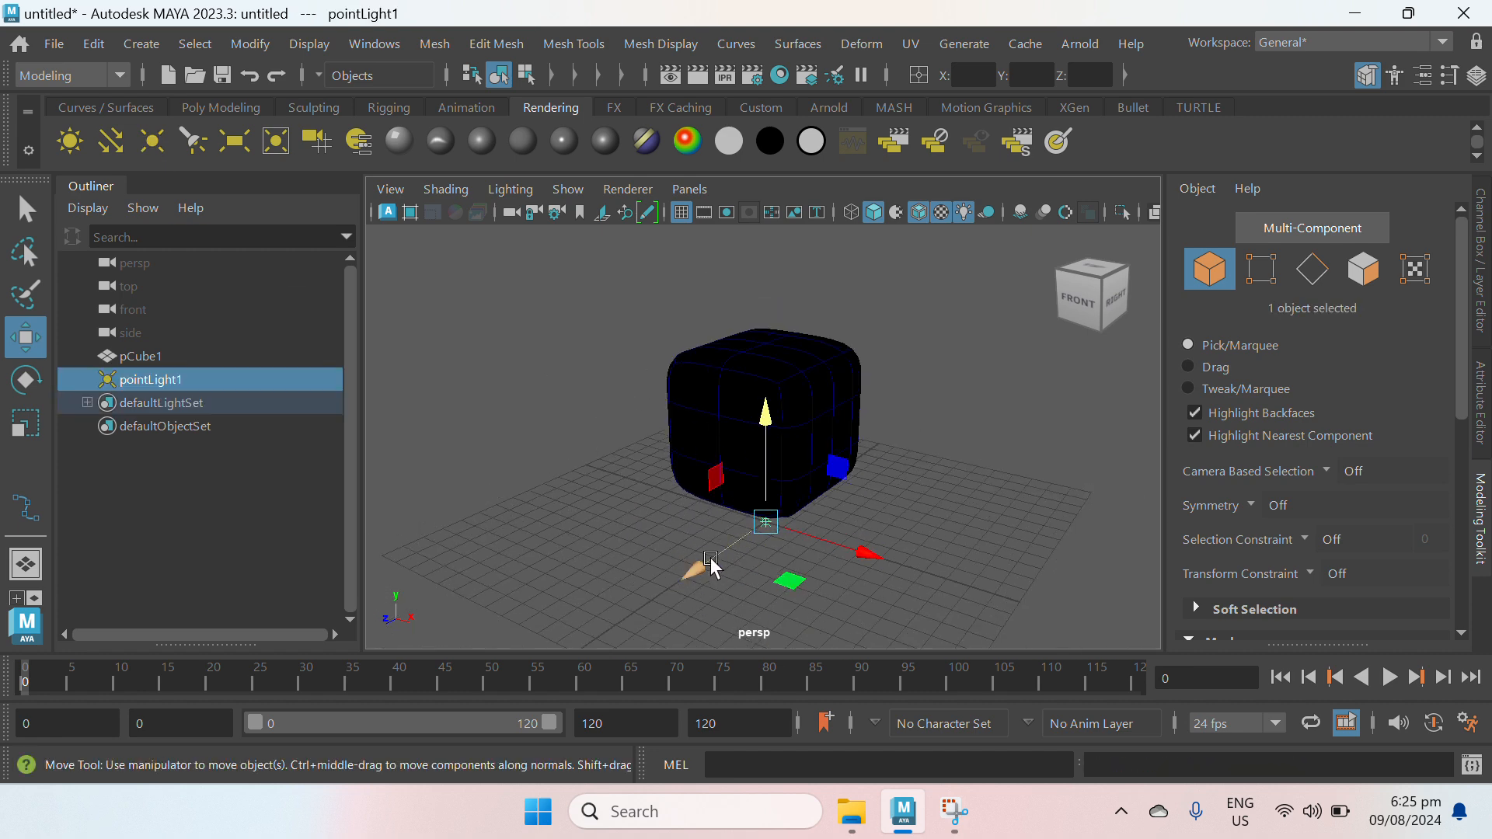
Step: Raise the point light and move it in front of the cube, to about Y 10.2 cm and Z 9.4 cm
drag(704, 574, 609, 632)
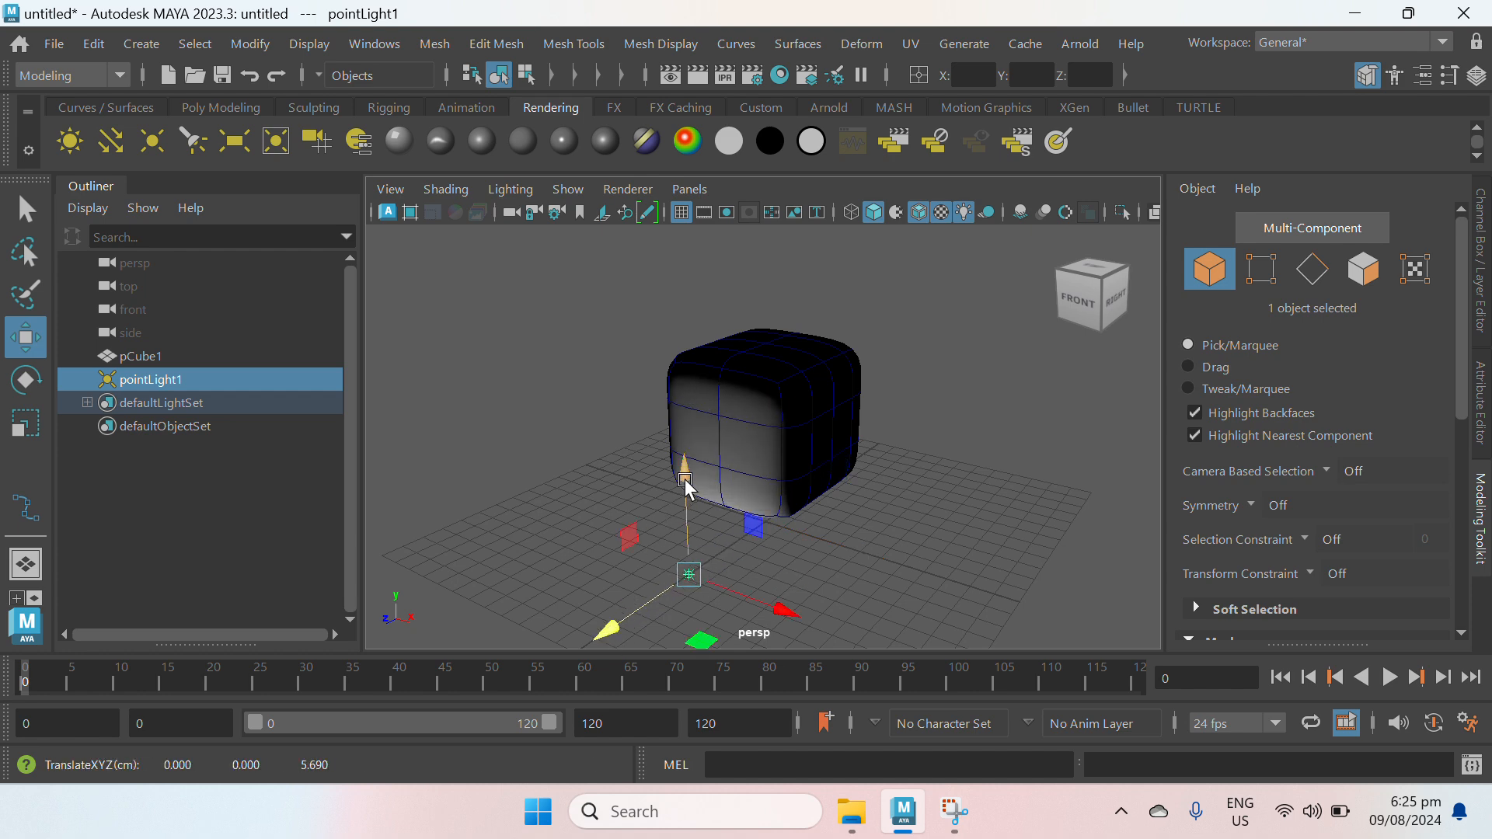
drag(687, 482, 678, 281)
drag(786, 409, 520, 459)
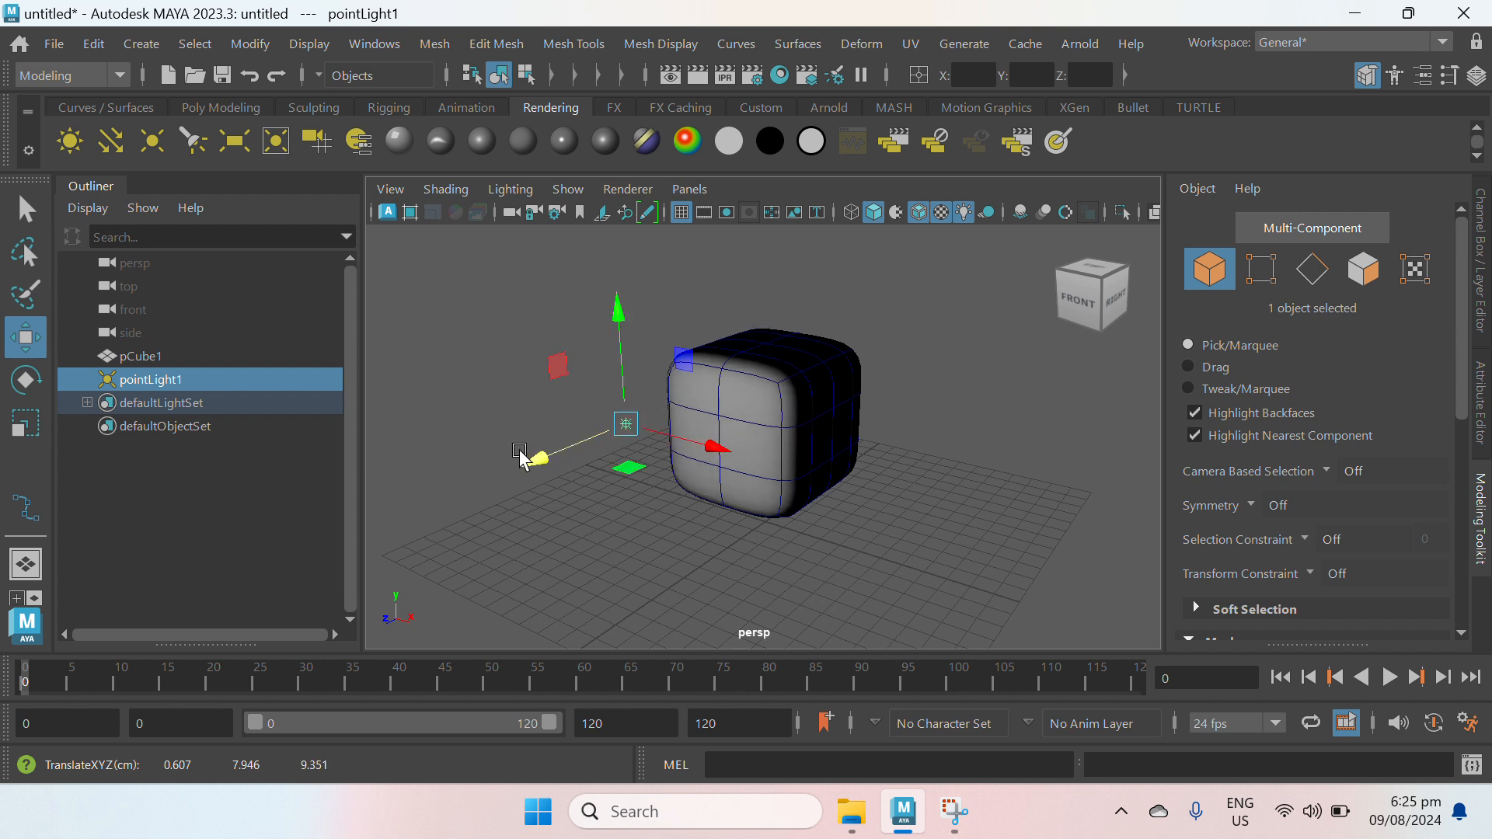
drag(616, 335, 617, 250)
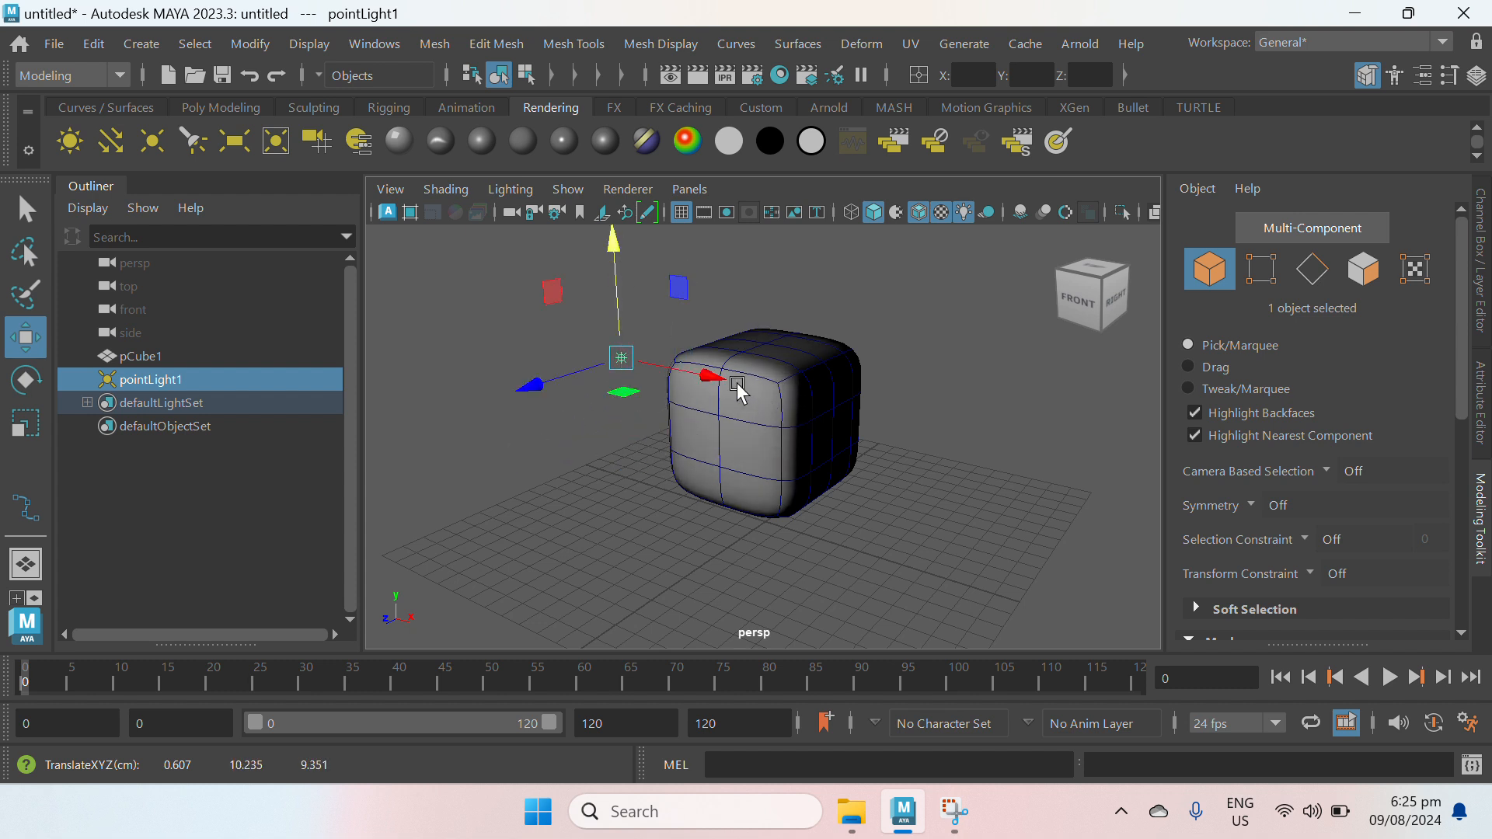
drag(737, 386, 874, 541)
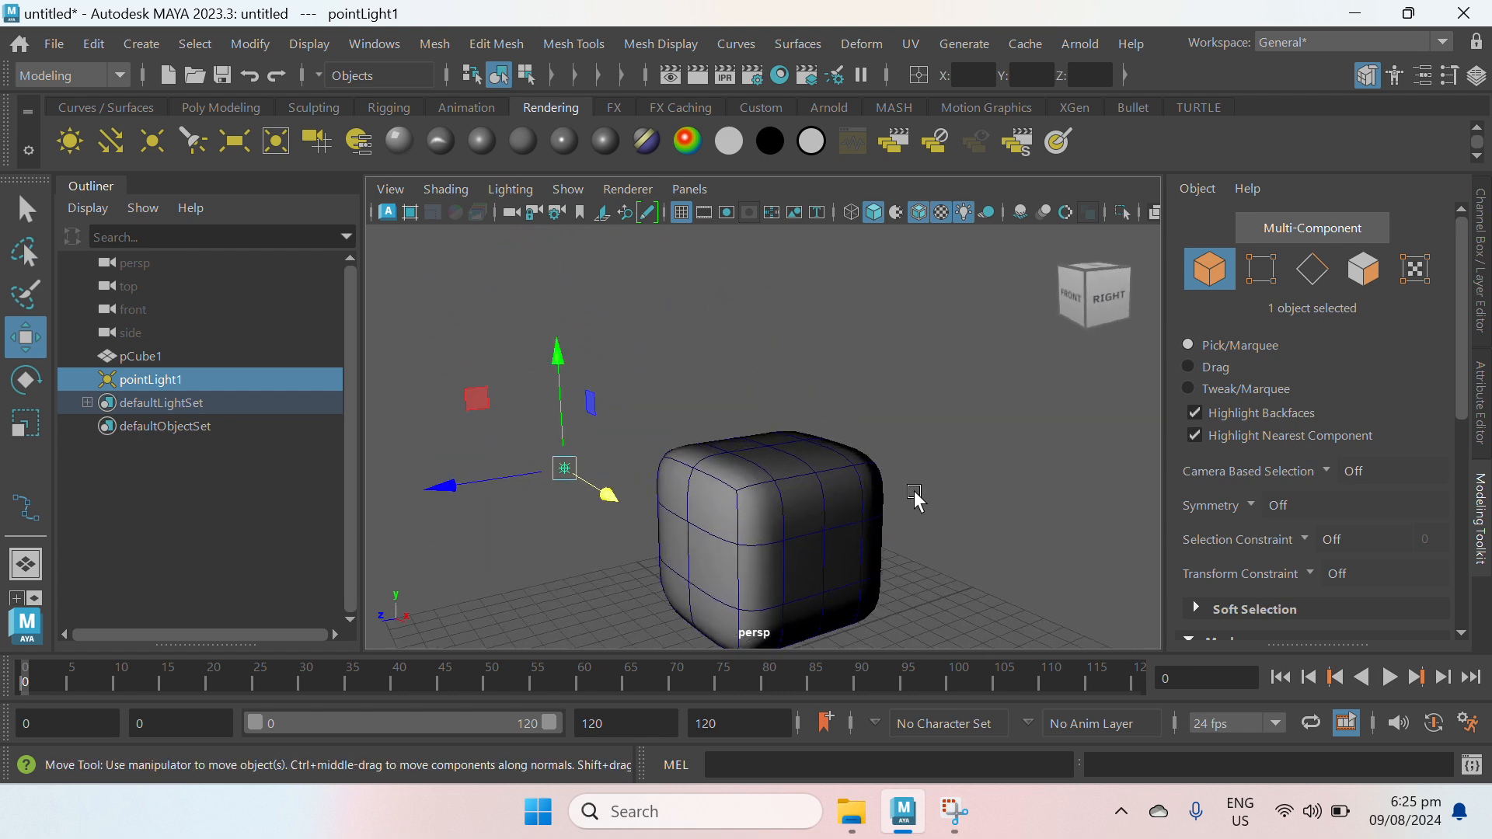
alt+middle_drag(885, 506, 889, 456)
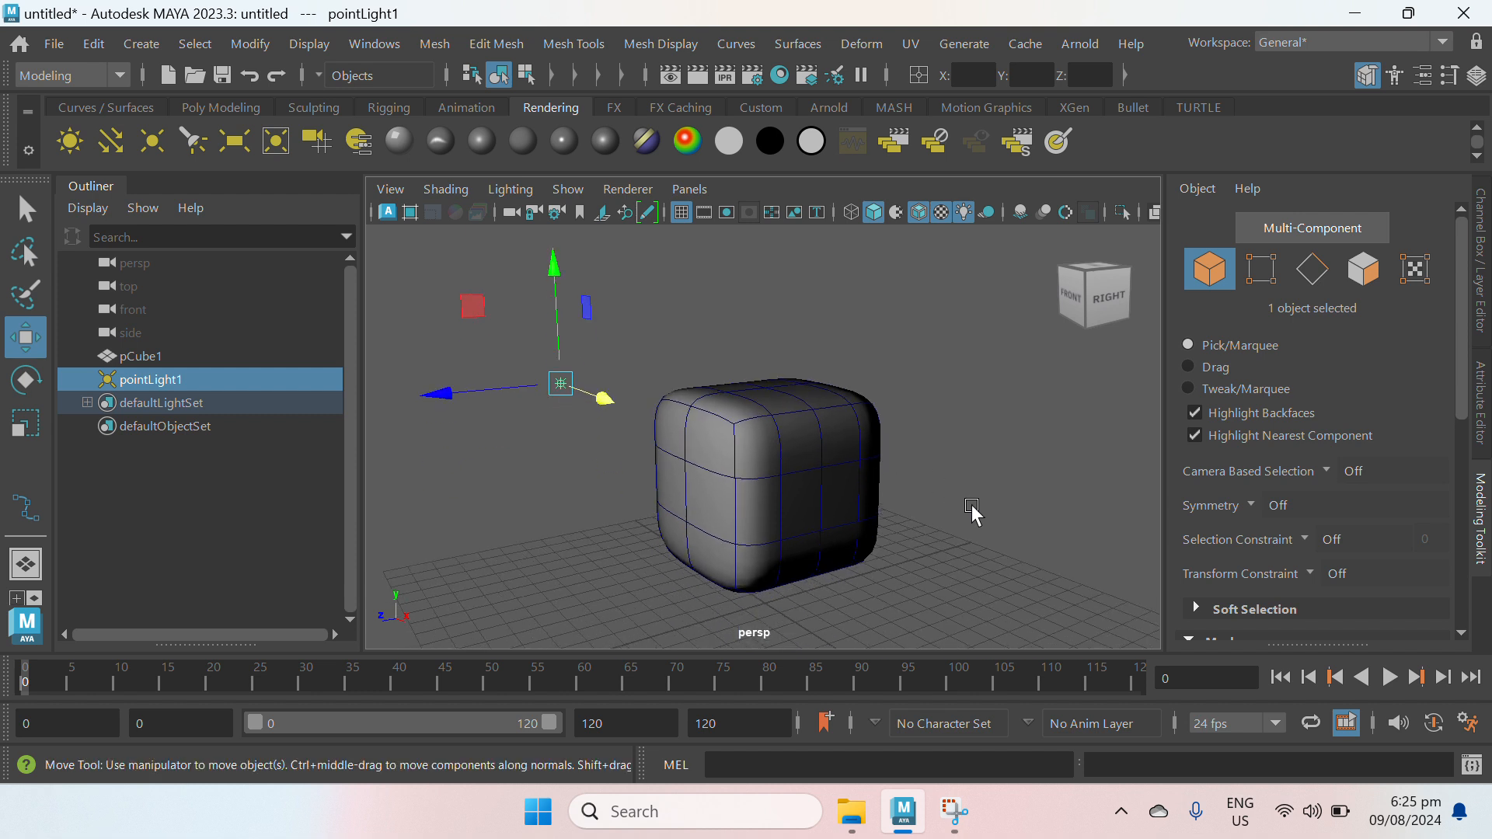
Step: Compare default shaded display with all-lights display while moving the point light along X to about 7.8 cm
key(5)
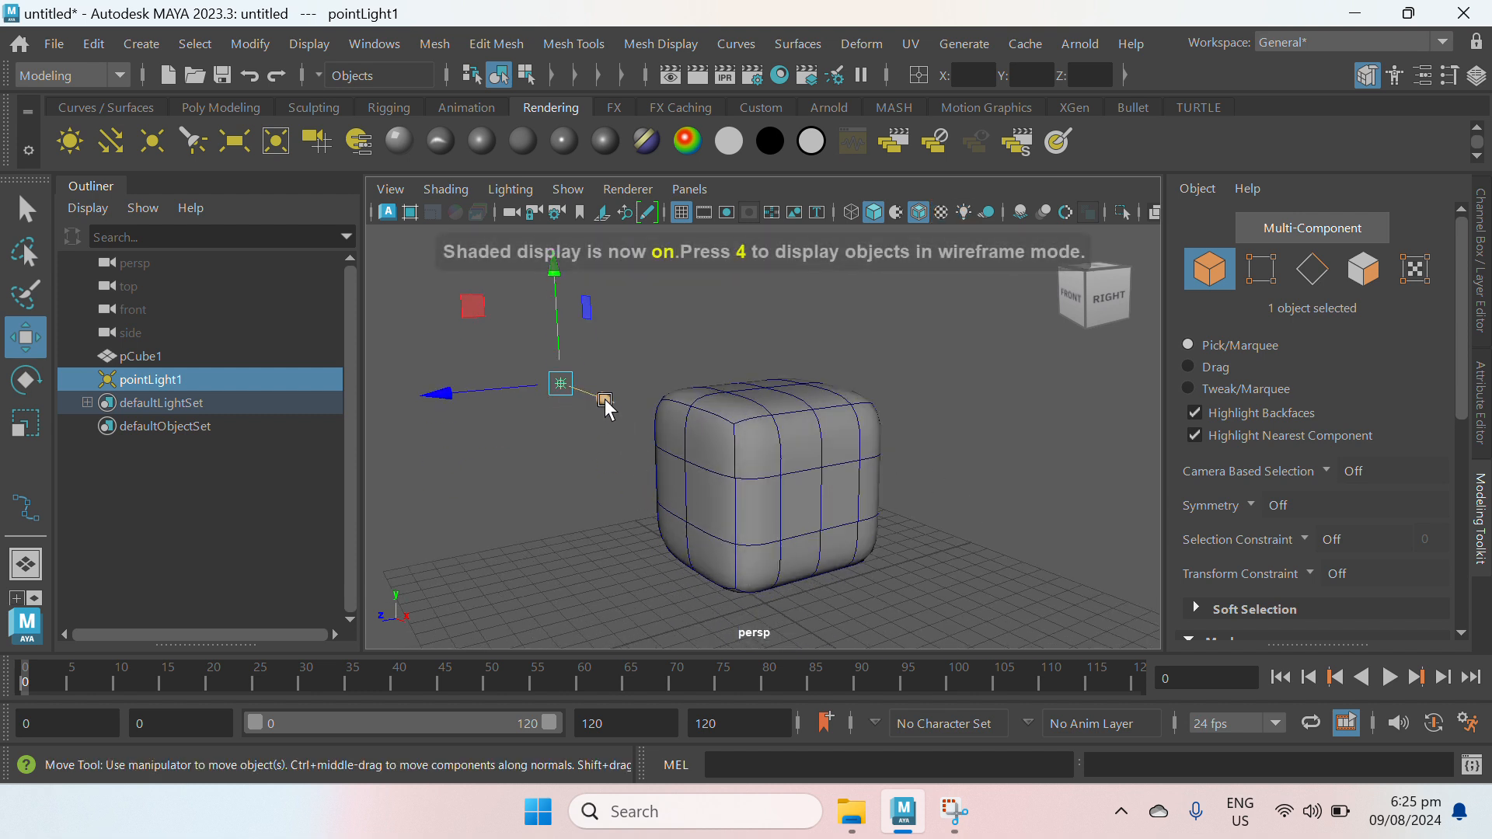
drag(605, 401, 645, 487)
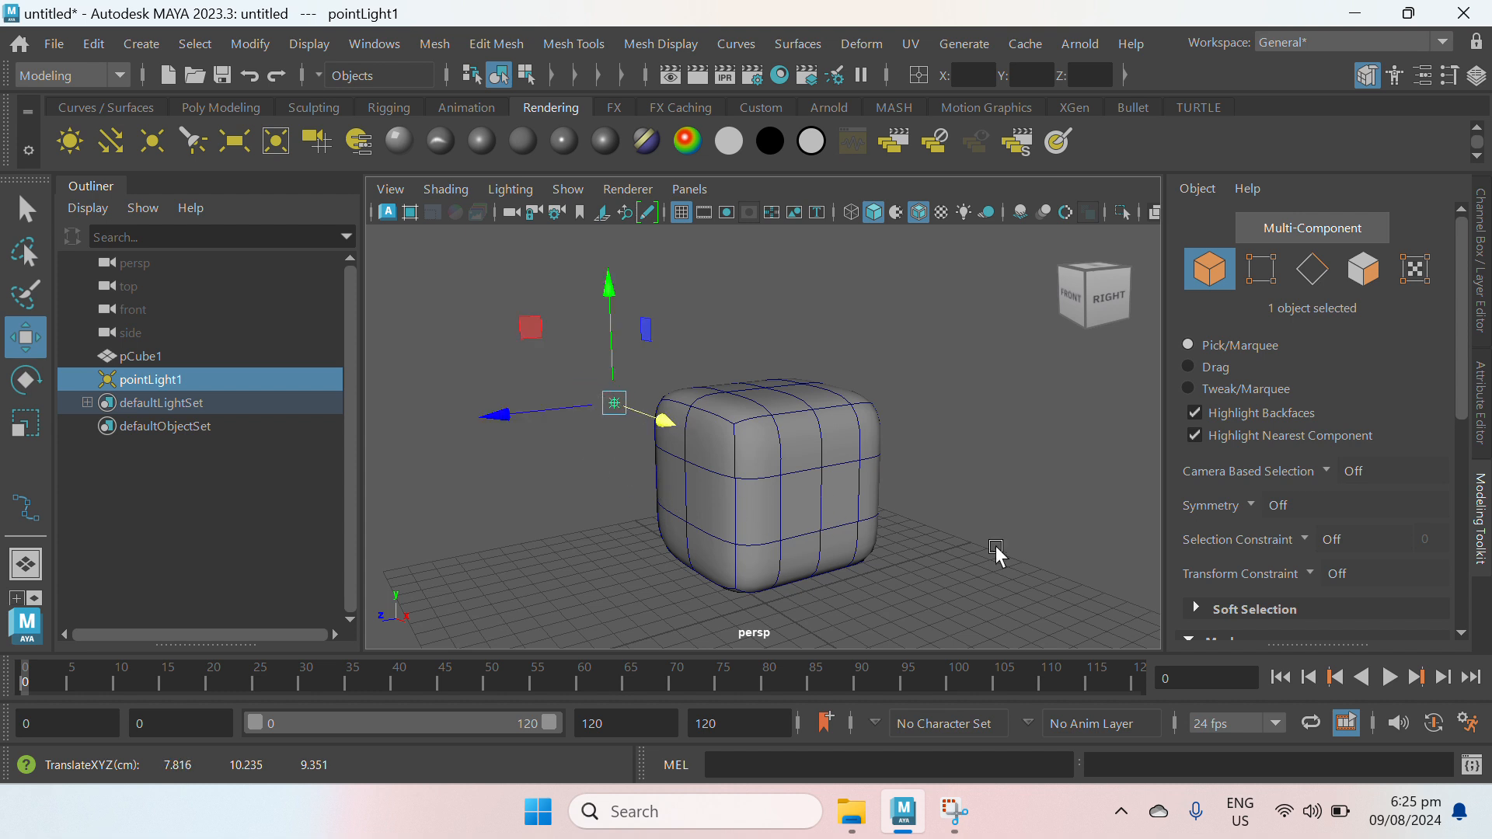
key(7)
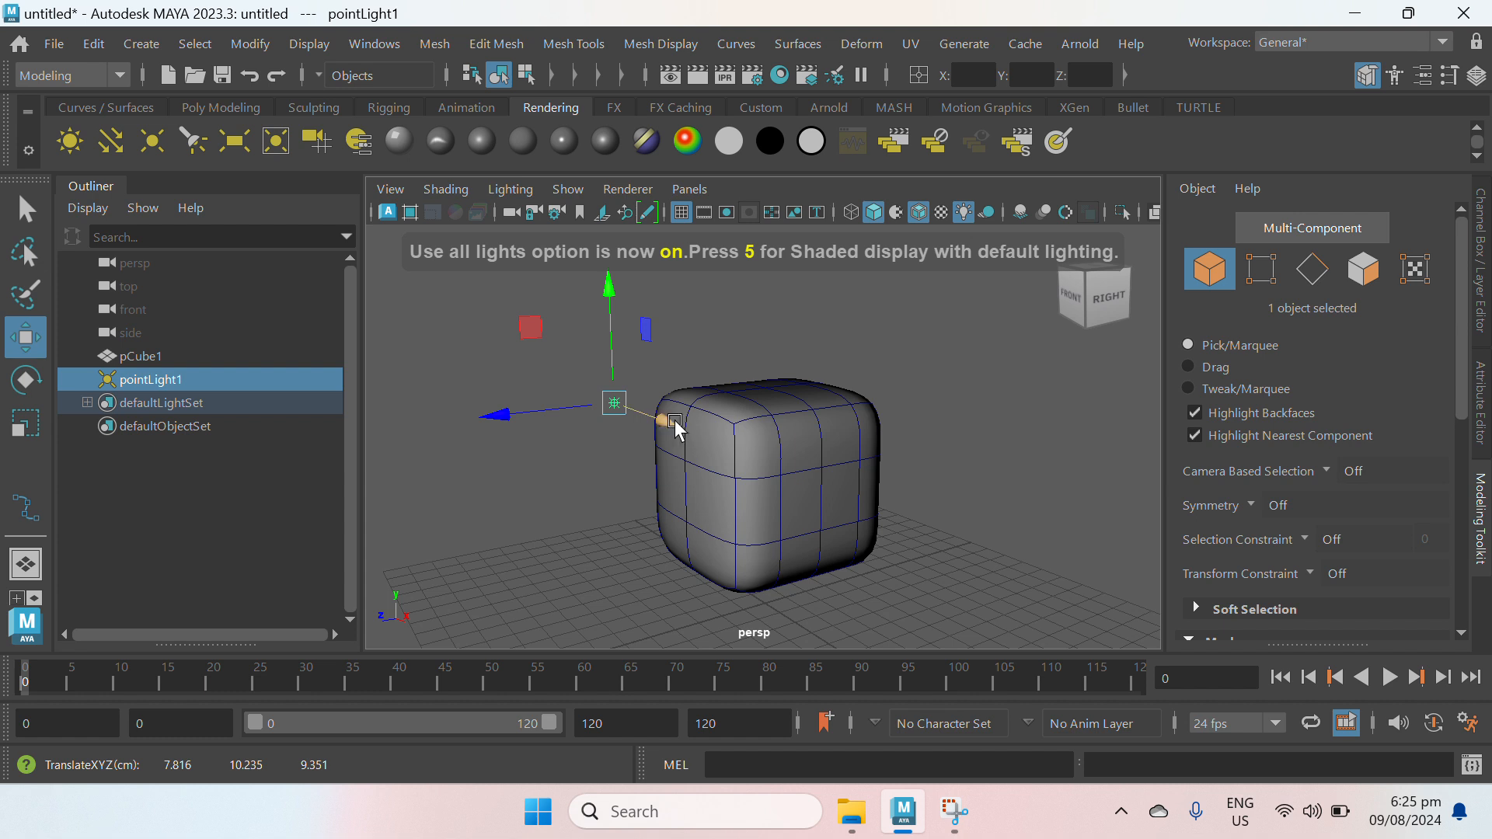
Step: Reposition the point light to about X 11.8, Y 12.0 and Z 8.6 cm to change how it illuminates the cube
drag(674, 422, 544, 449)
drag(608, 335, 610, 277)
scroll(728, 400, down, 4)
alt+drag(685, 387, 790, 473)
alt+drag(810, 418, 816, 505)
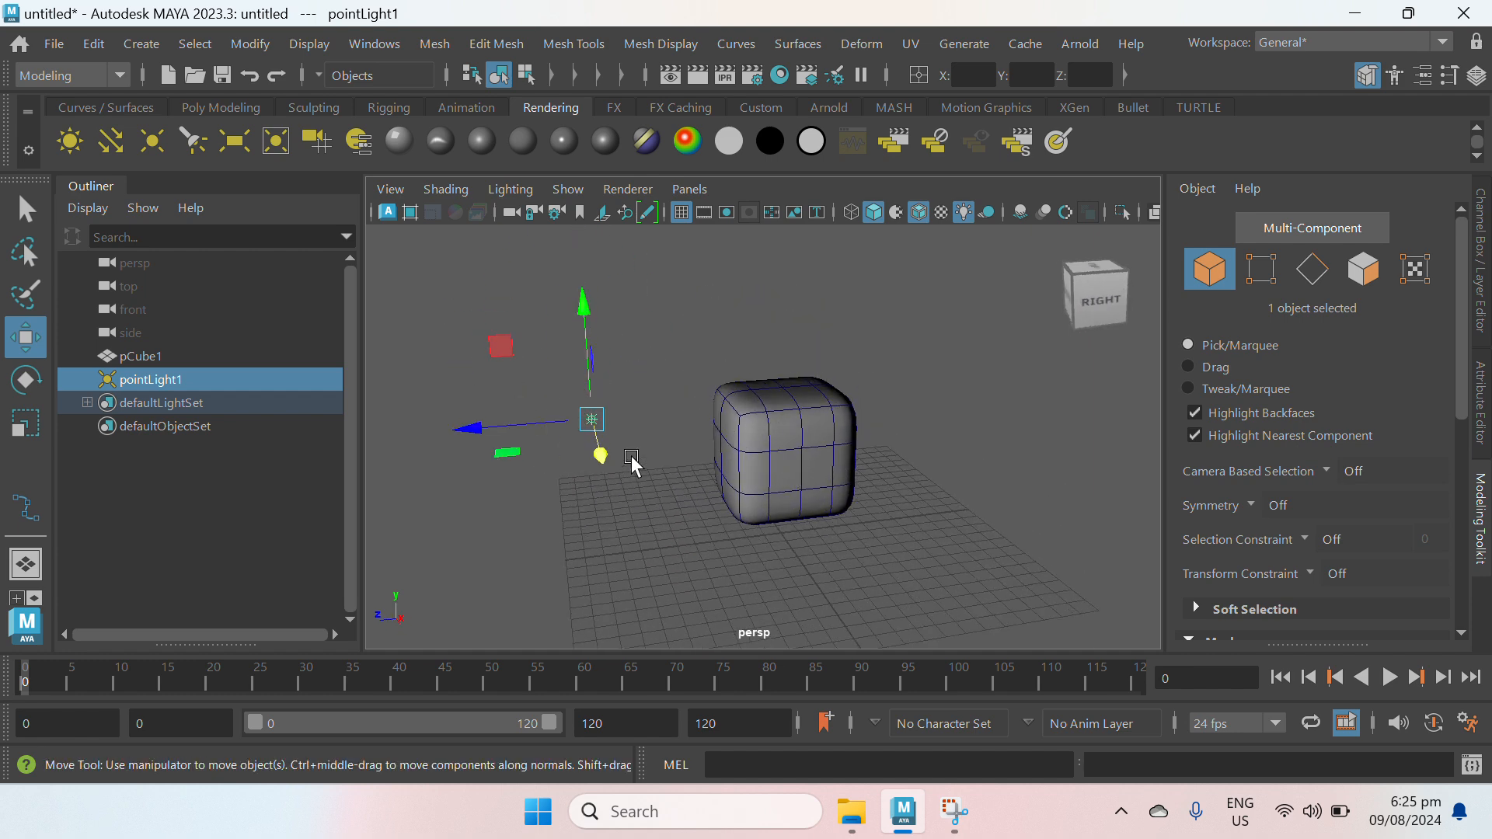
drag(585, 308, 585, 292)
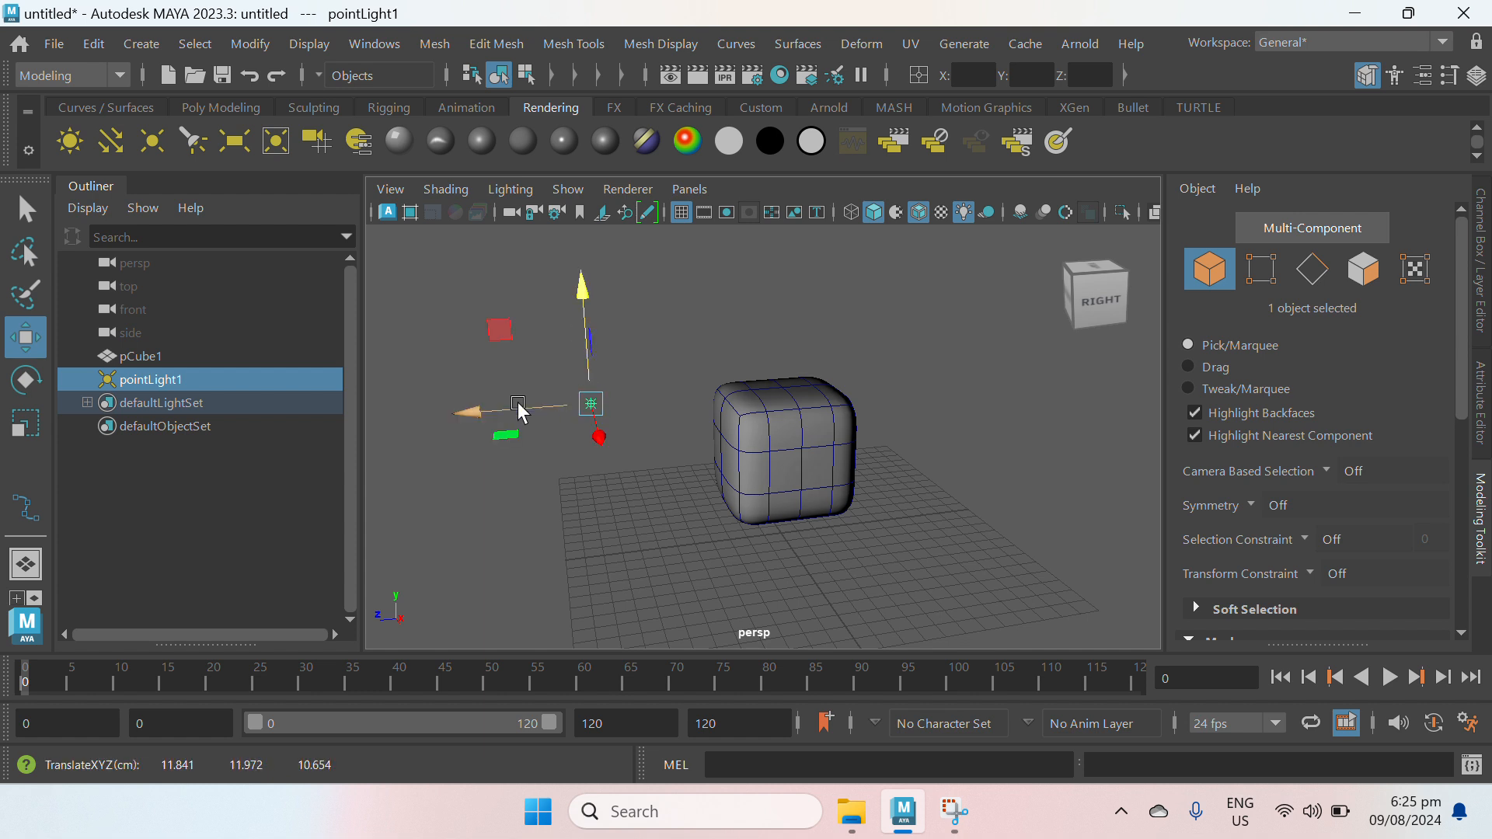
drag(519, 410, 580, 426)
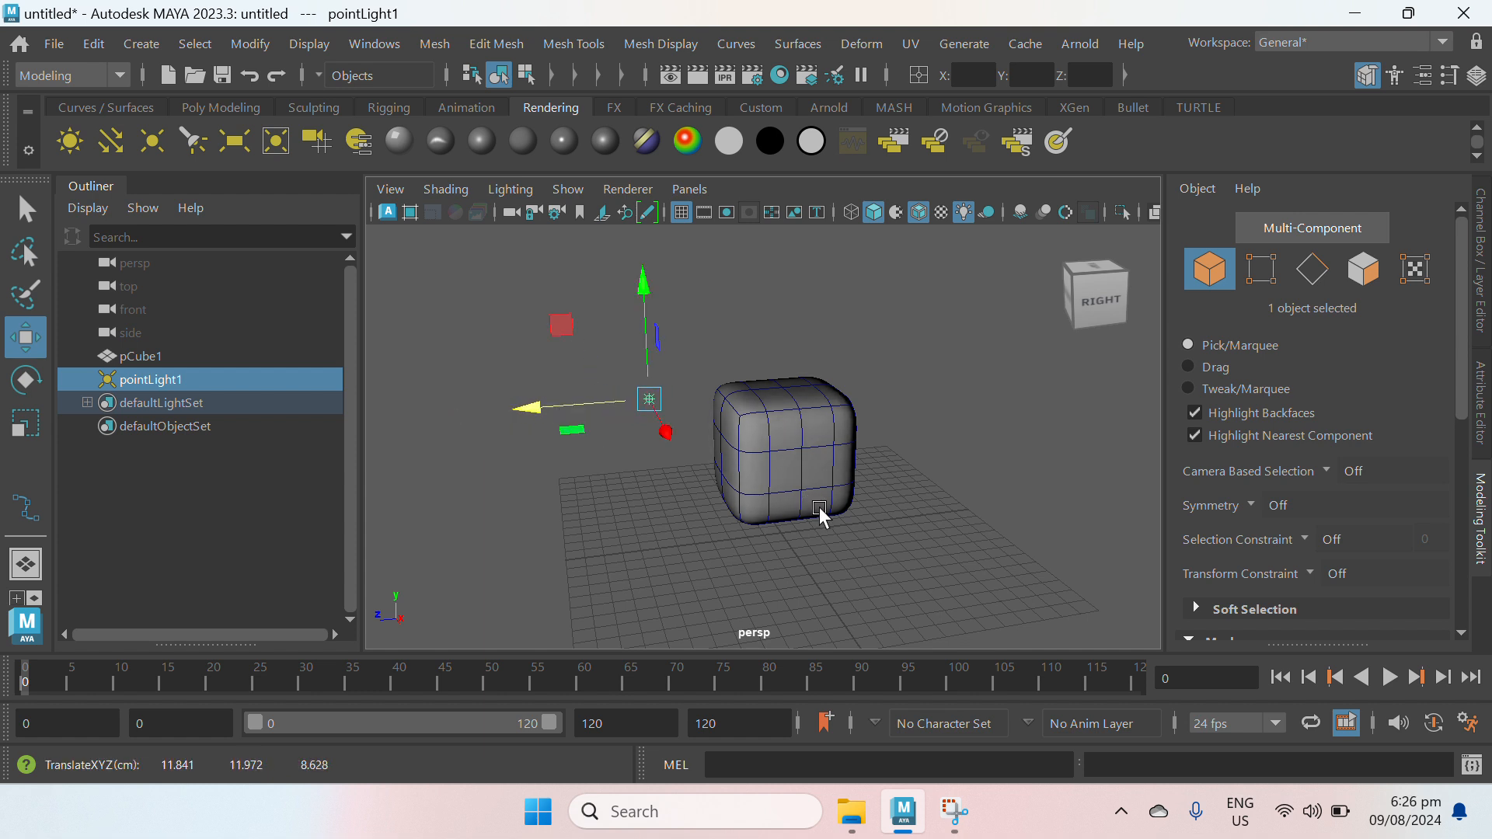
Step: Select the cube and compare its unsmoothed, smooth-with-cage and full smooth preview displays
click(806, 430)
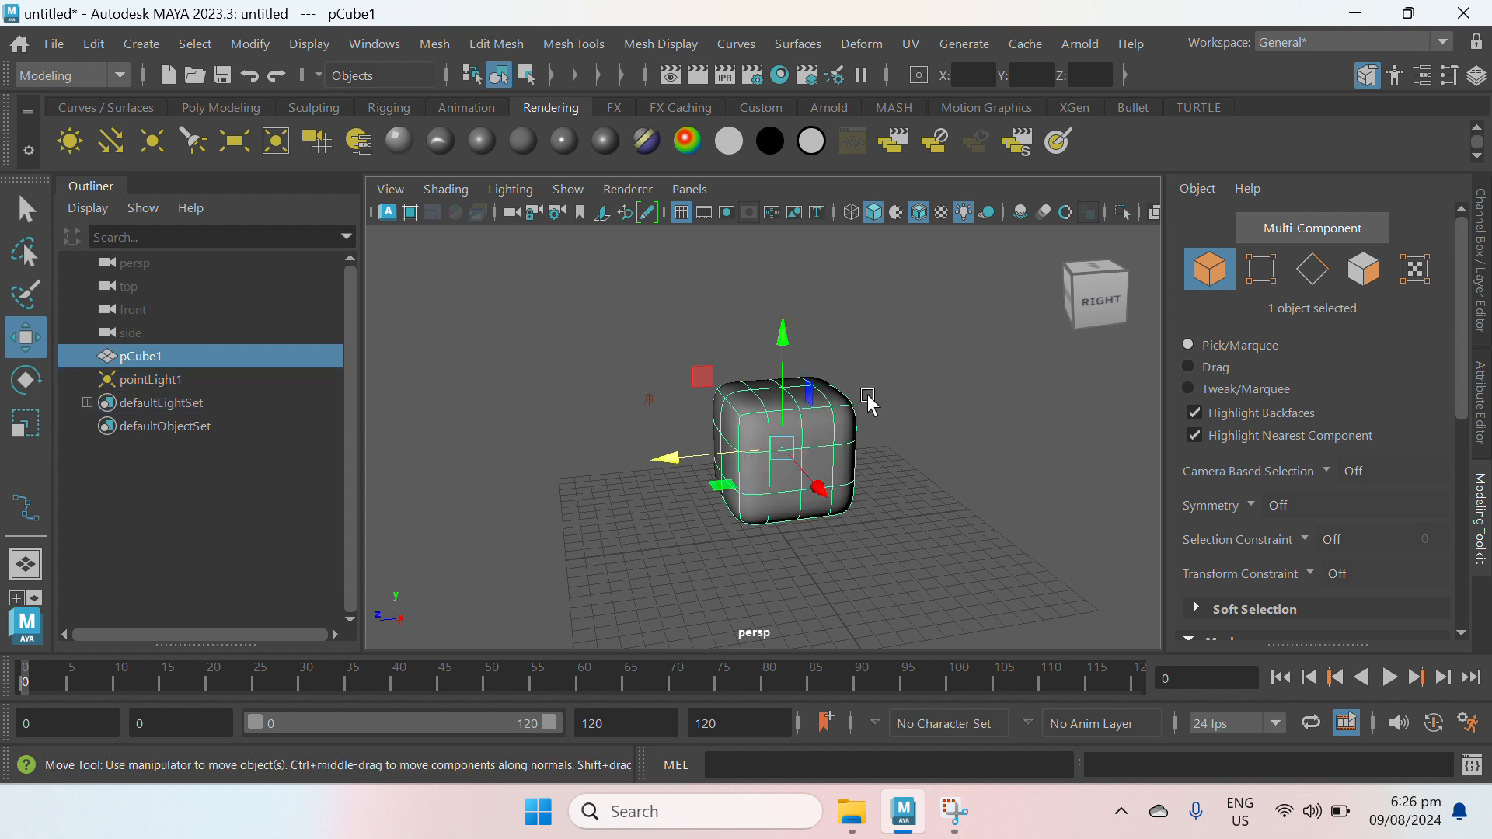
key(1)
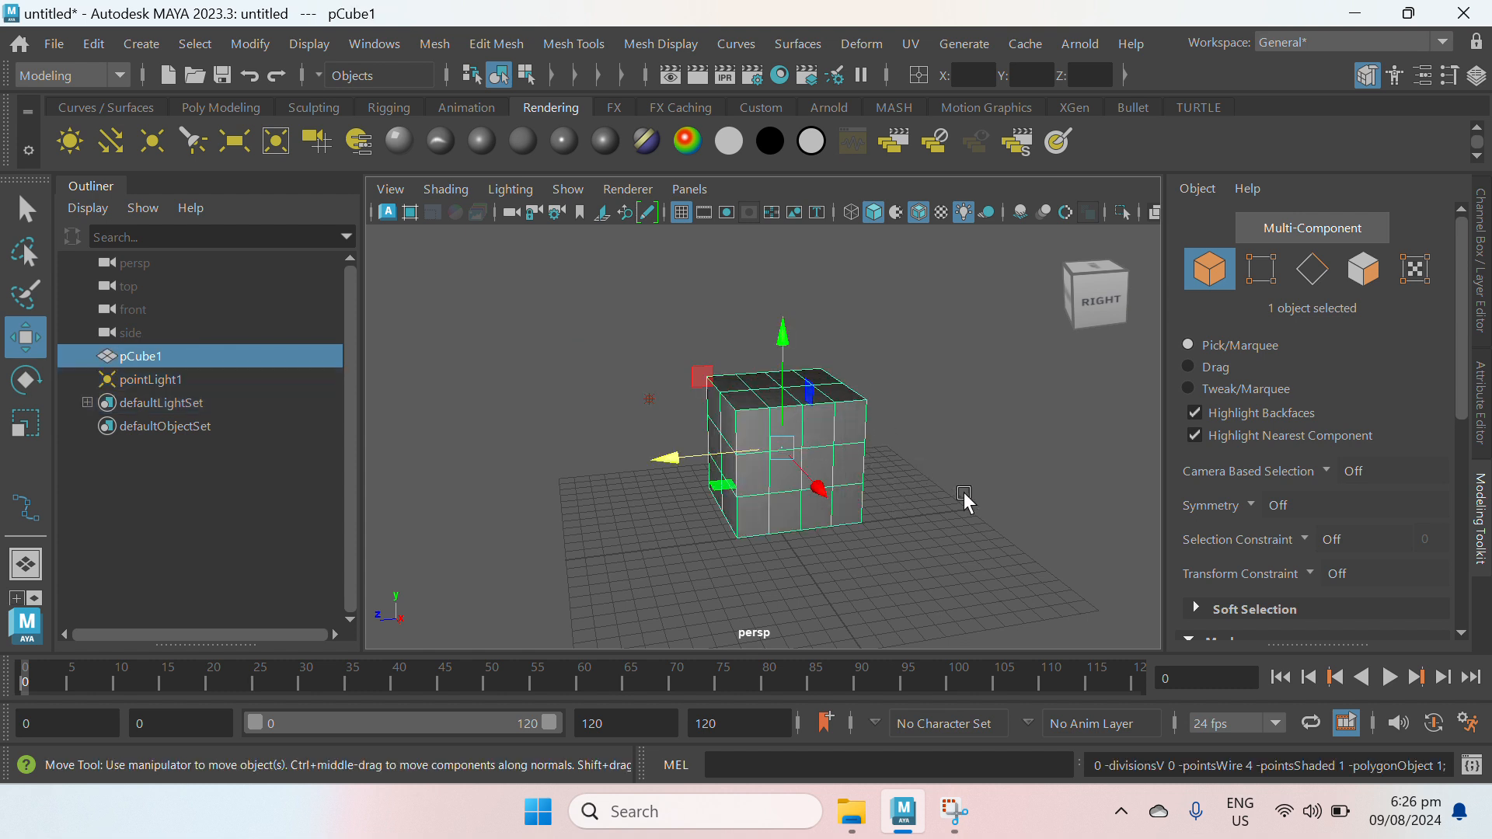
key(3)
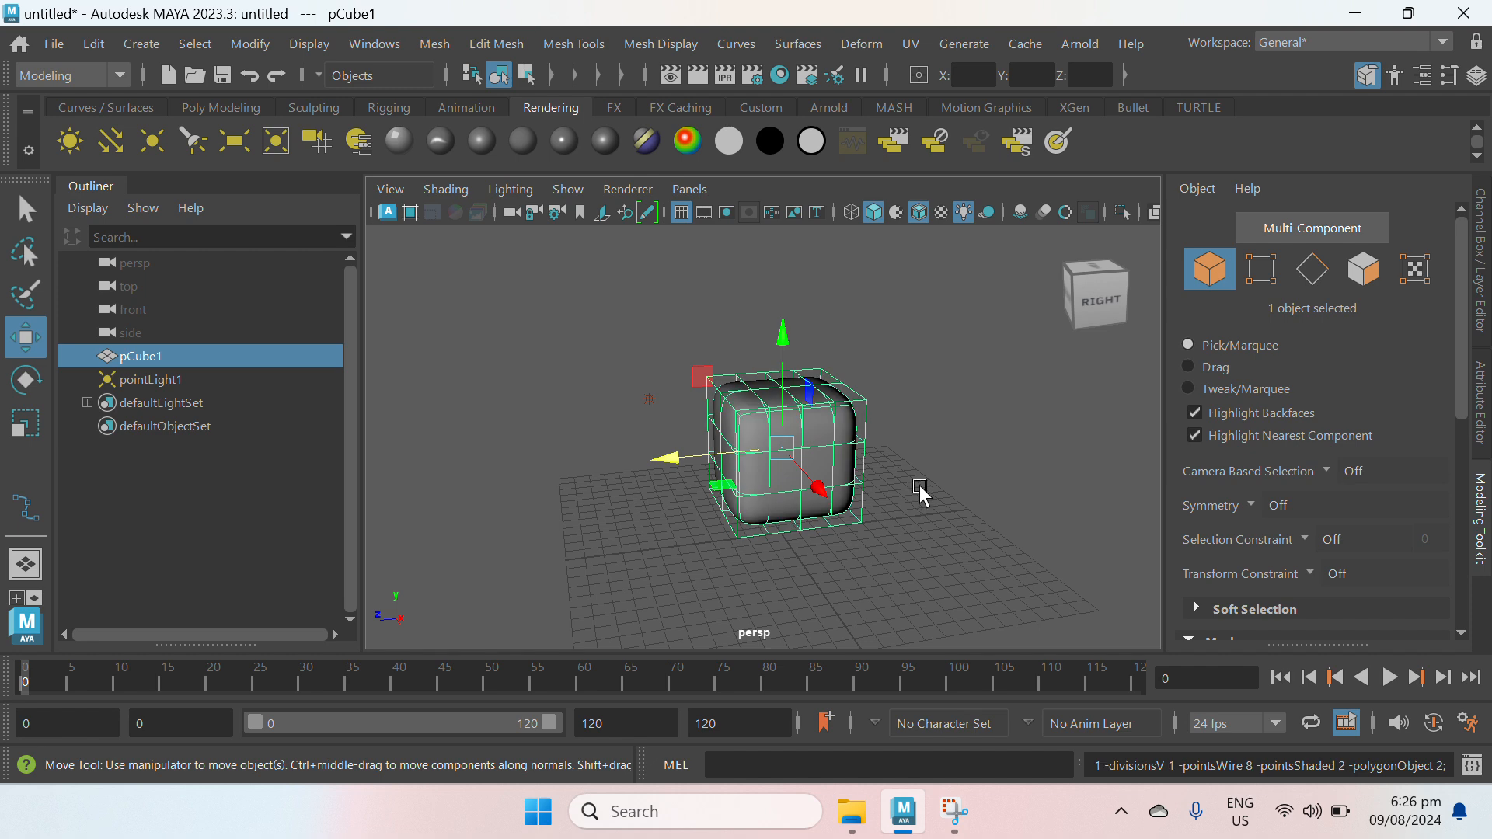
scroll(918, 498, up, 2)
alt+drag(919, 510, 973, 455)
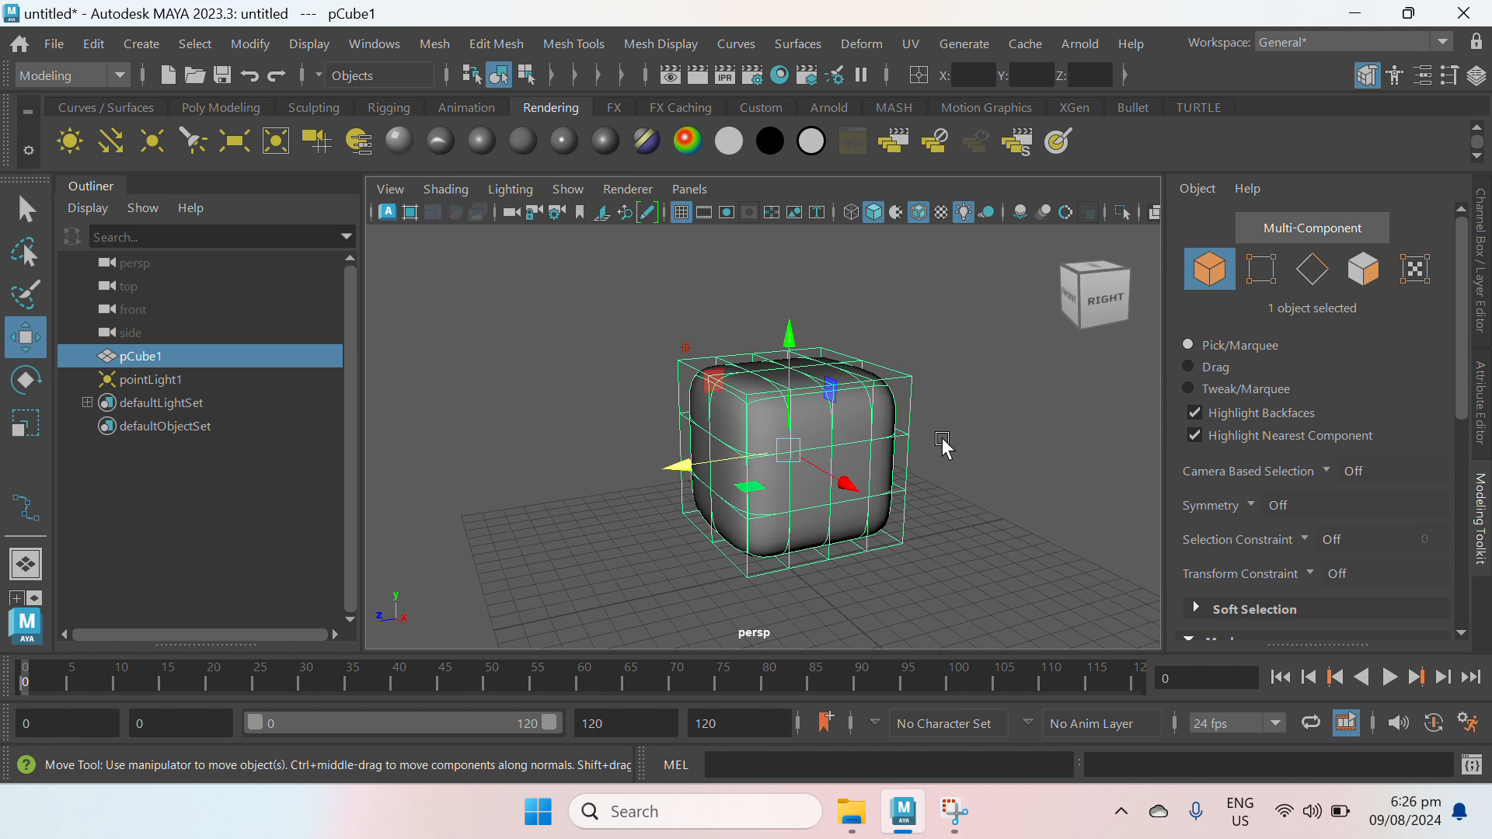
key(3)
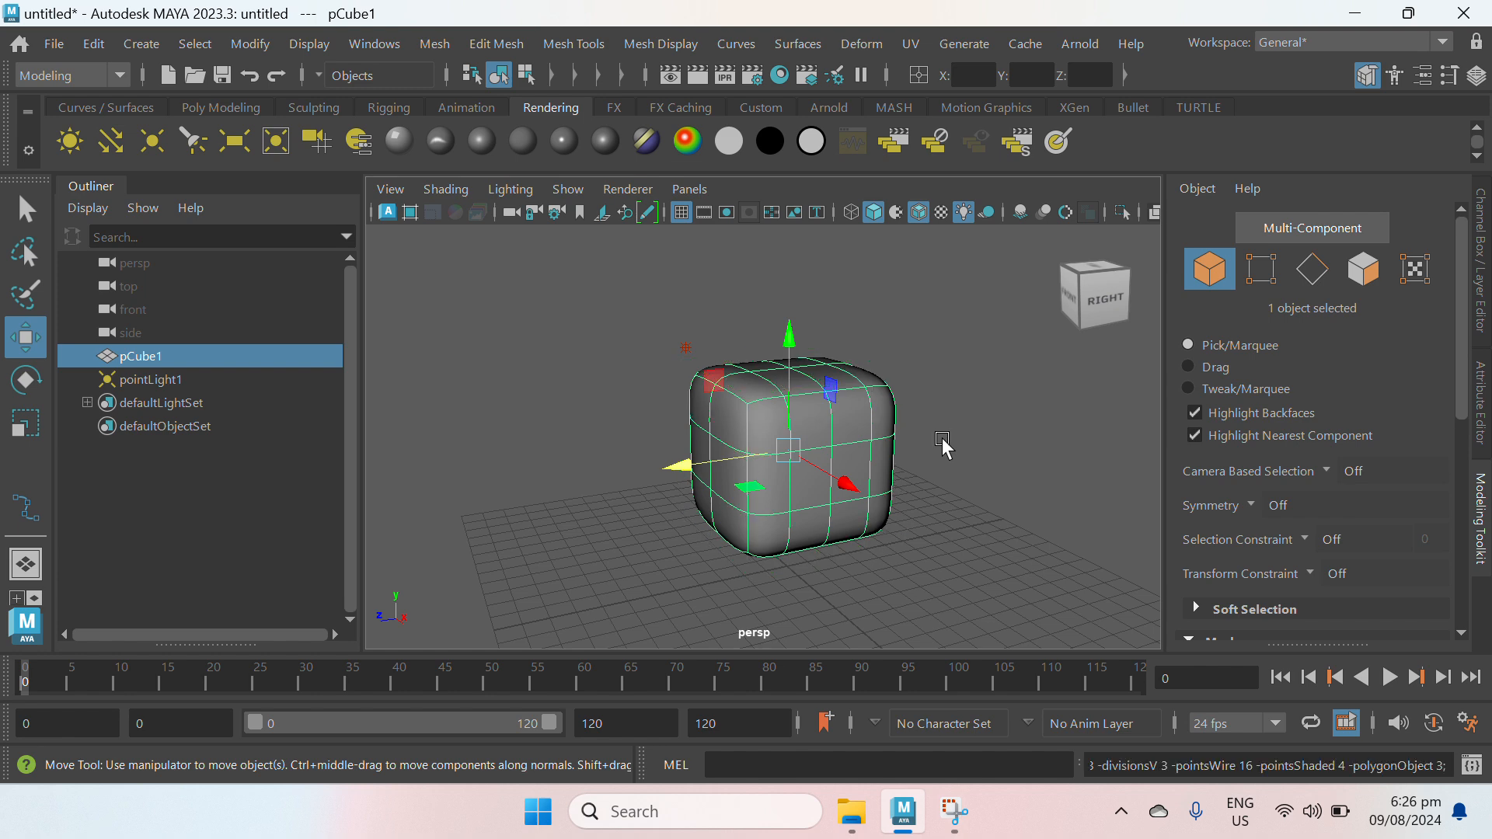
Step: Cycle the viewport through wireframe, shaded, textured and all-lights display modes
key(4)
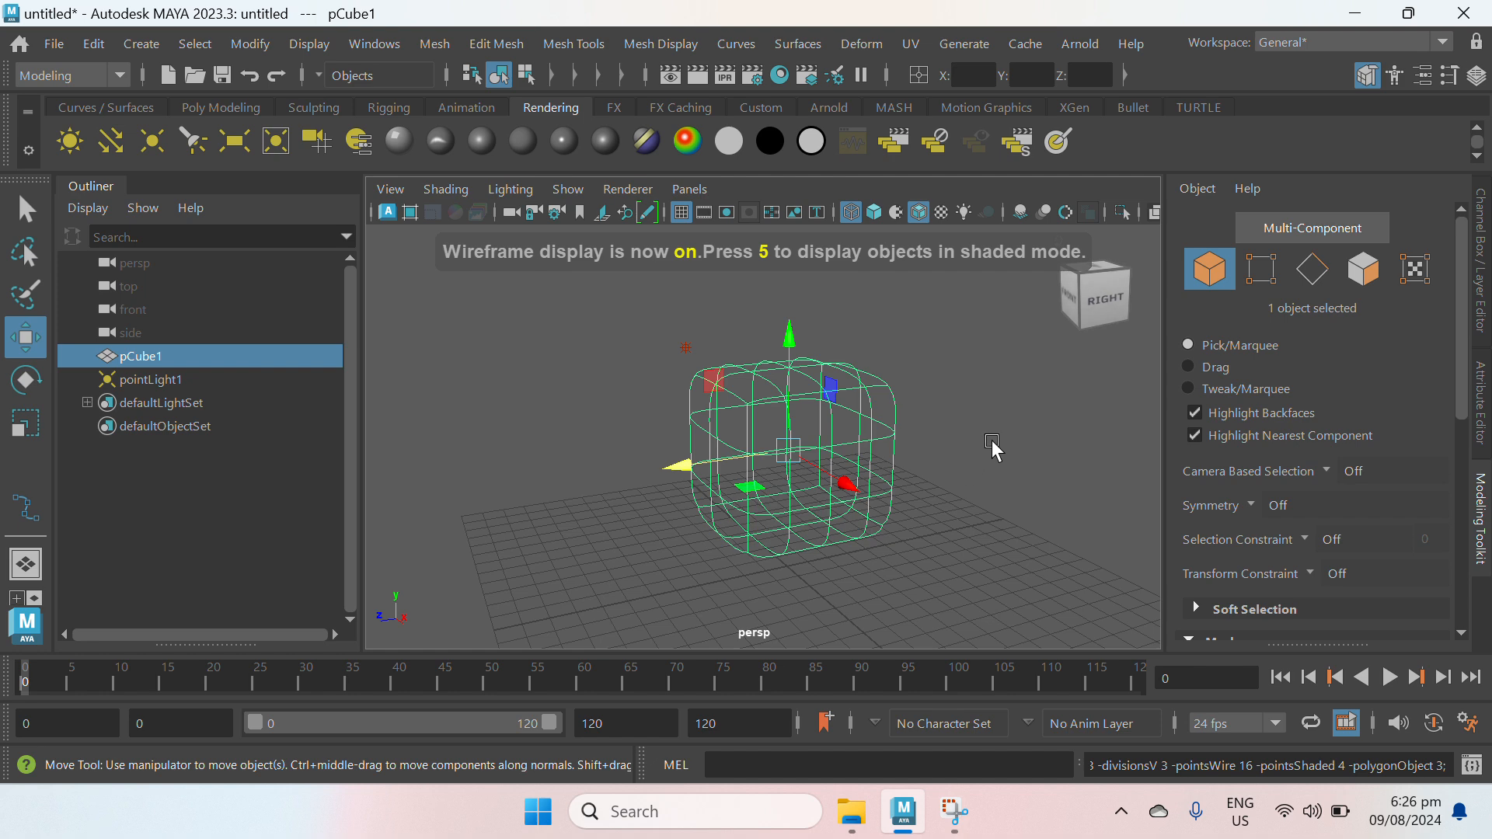
key(5)
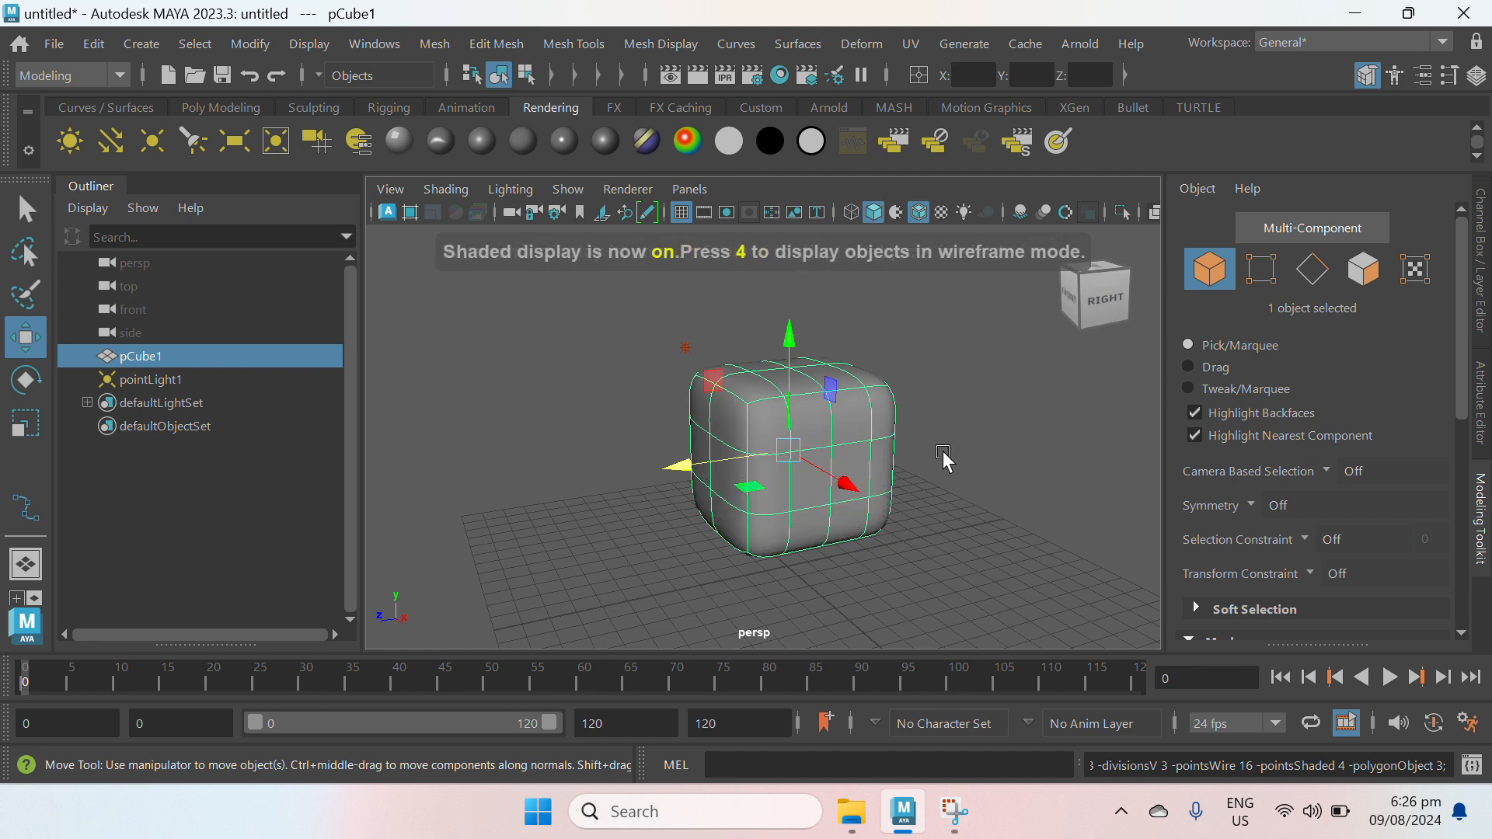
key(6)
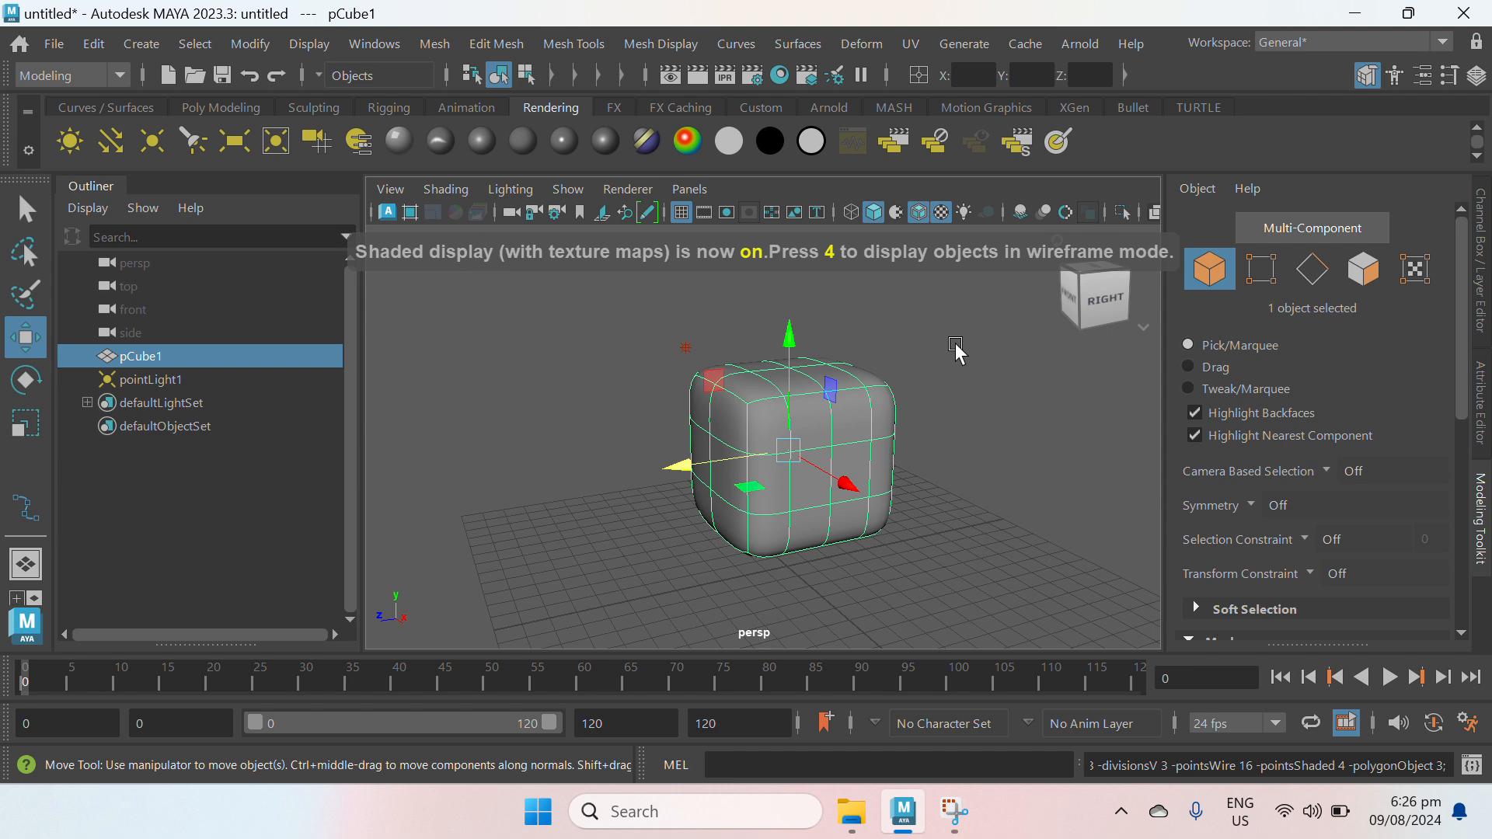
key(7)
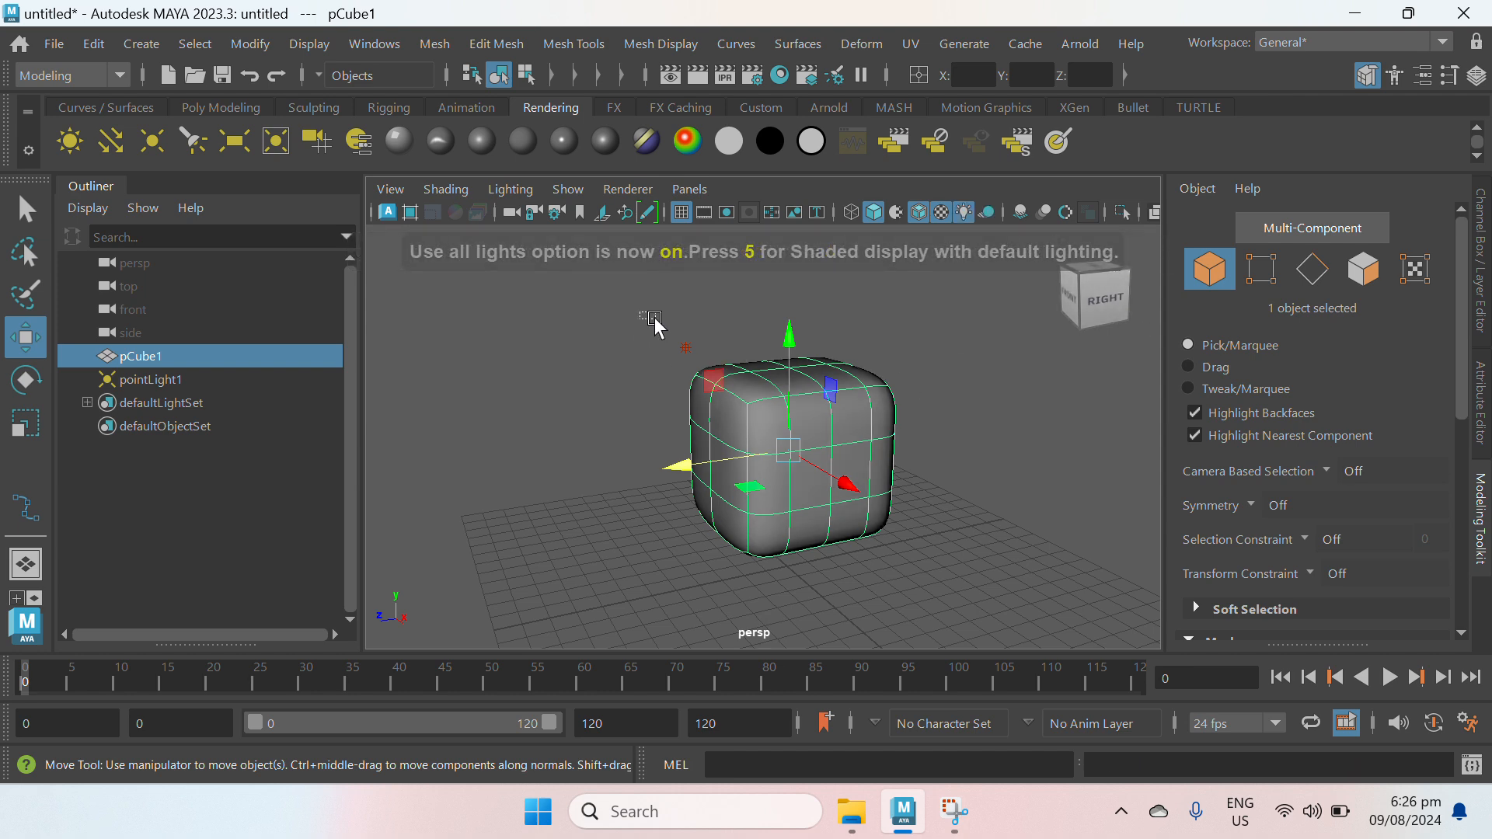
Step: Select the point light near the cube and delete it
drag(640, 311, 692, 359)
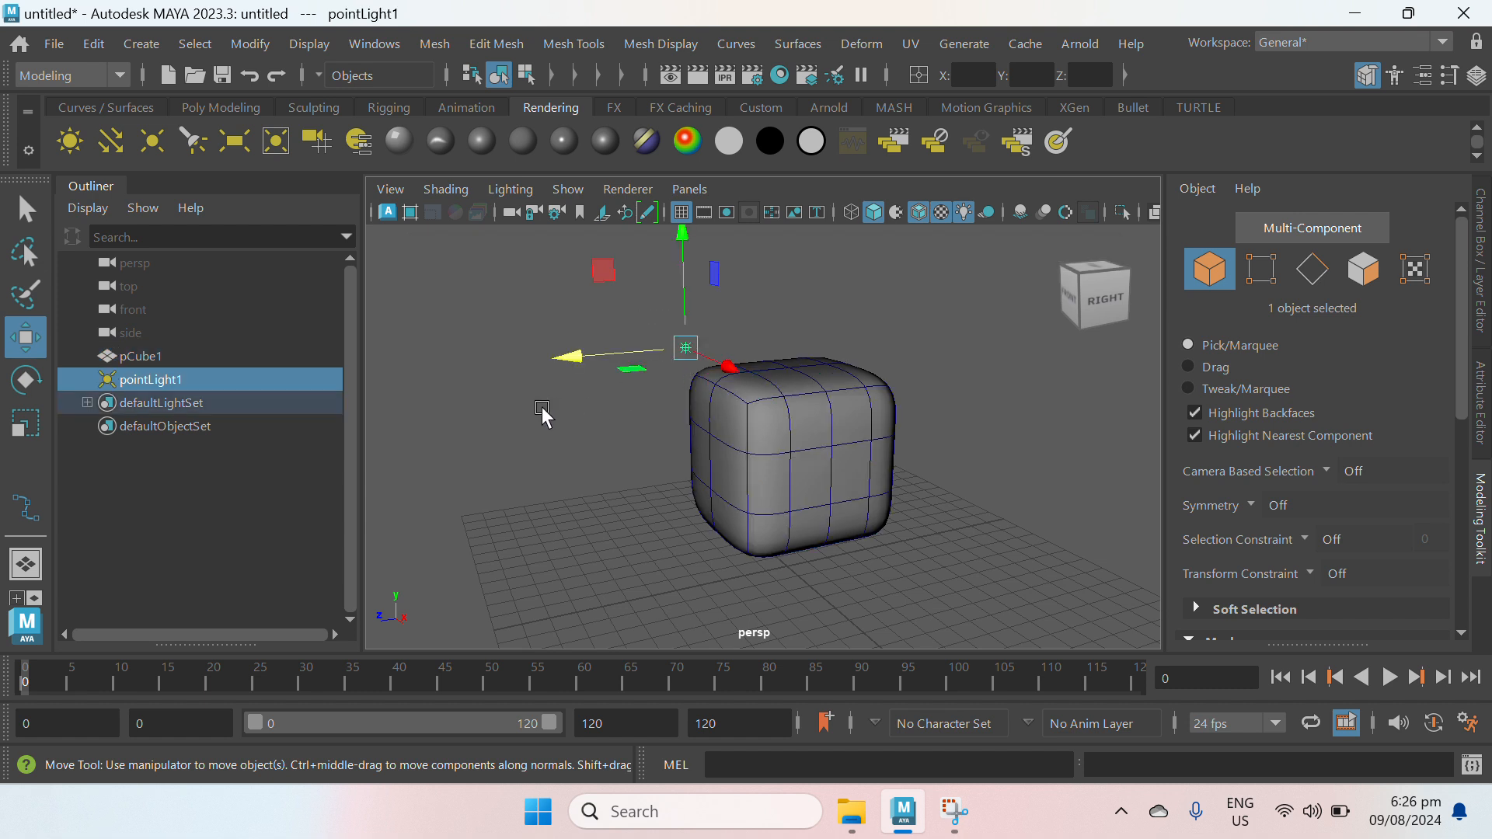
key(Delete)
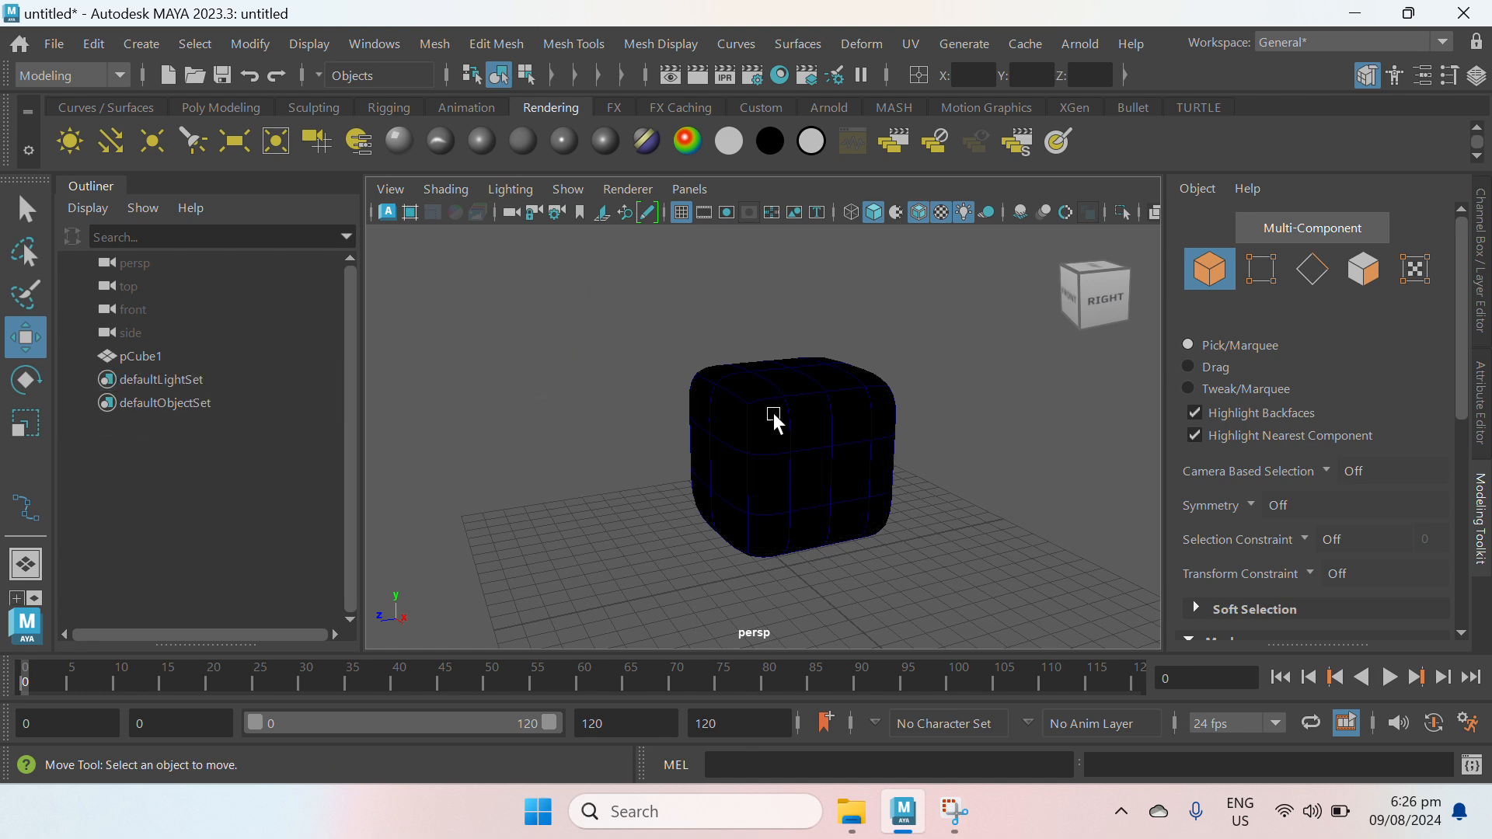
Step: Select the cube and return it to default shaded, unsmoothed polygon display
click(824, 446)
key(5)
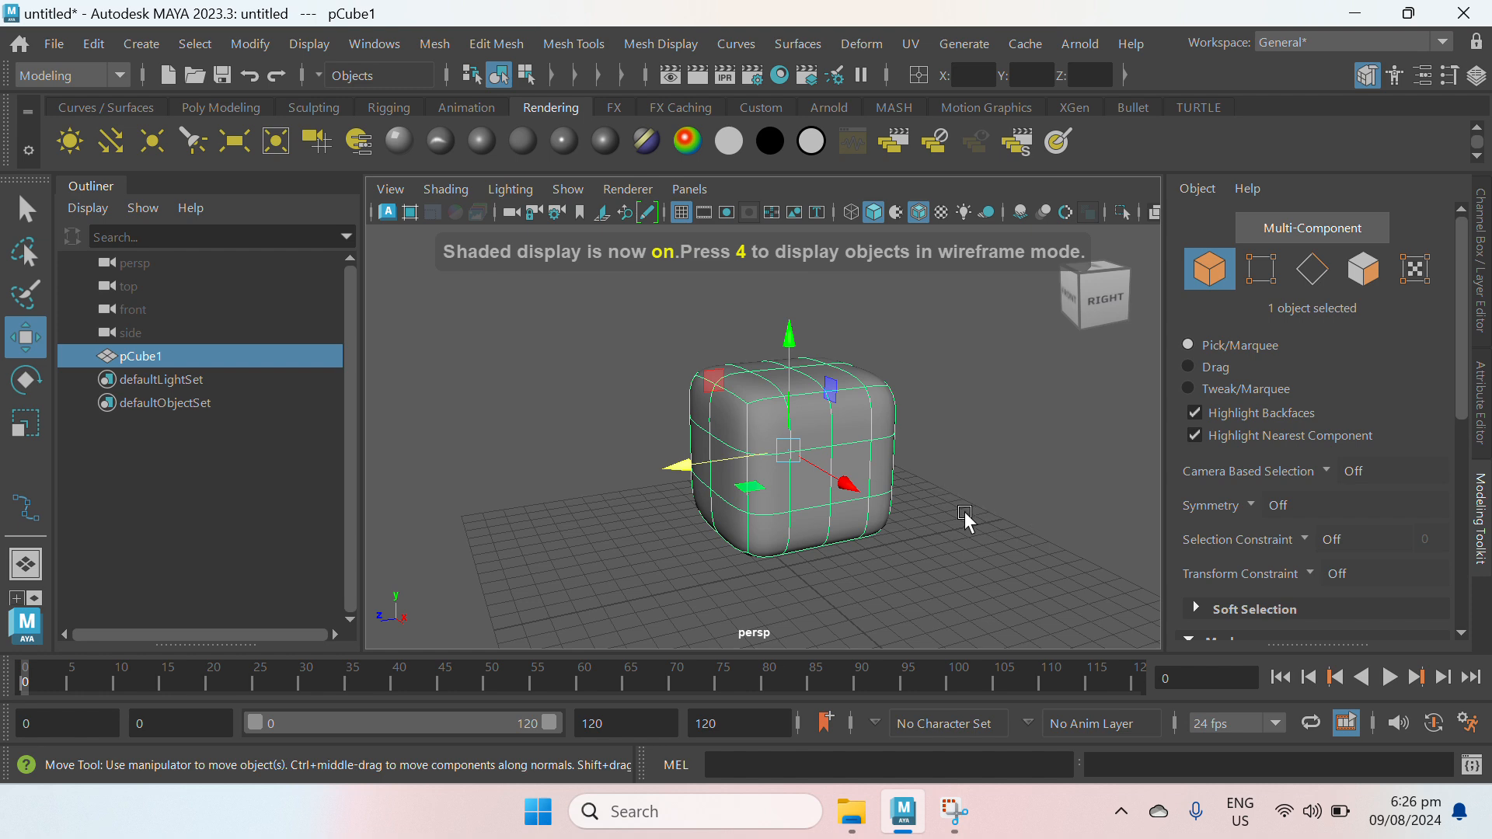
key(1)
alt+drag(549, 466, 601, 466)
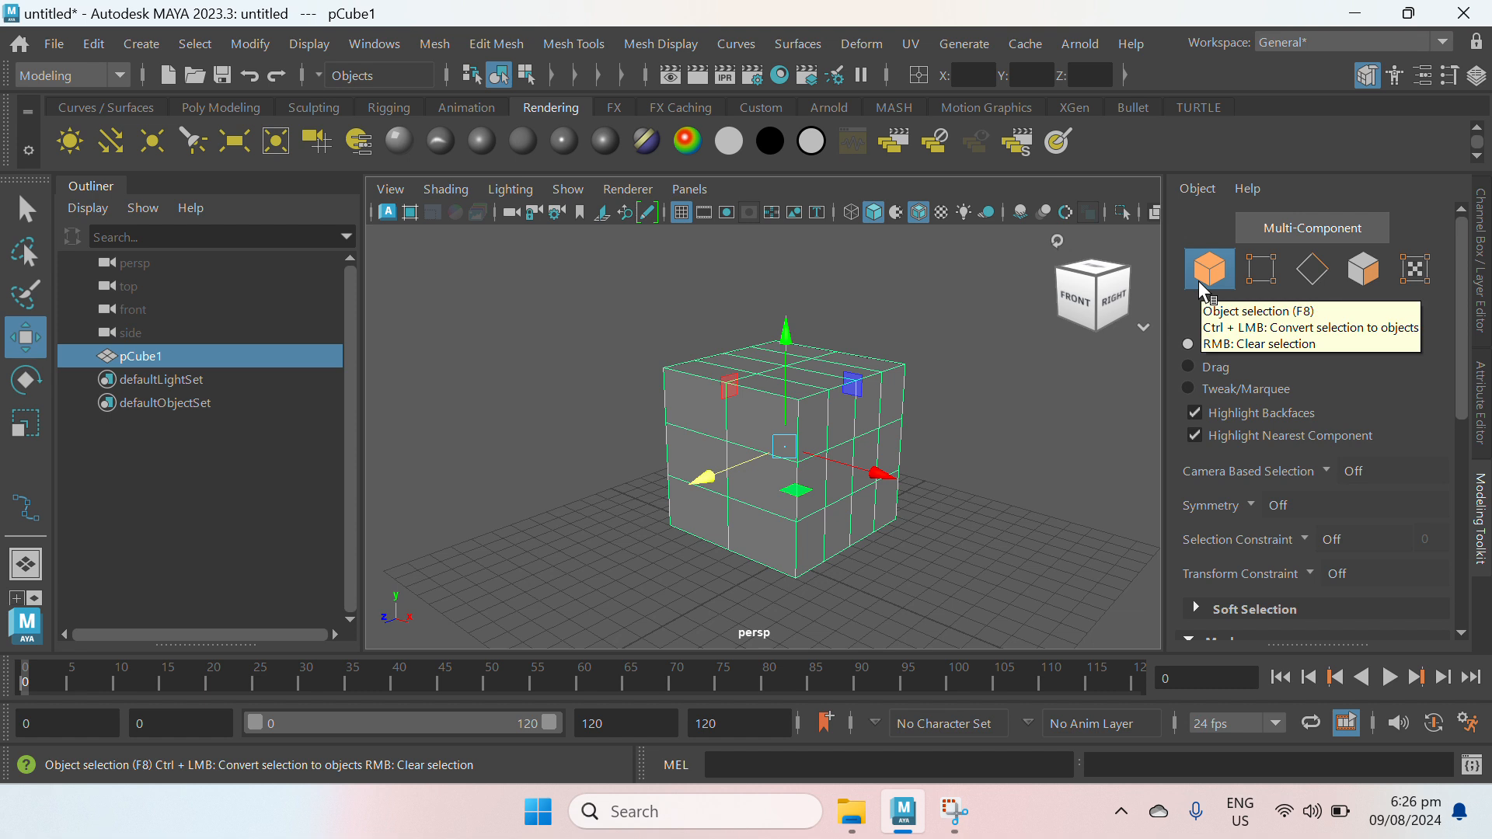
Step: Move the whole cube along its Z axis to about 0.66 cm
click(713, 471)
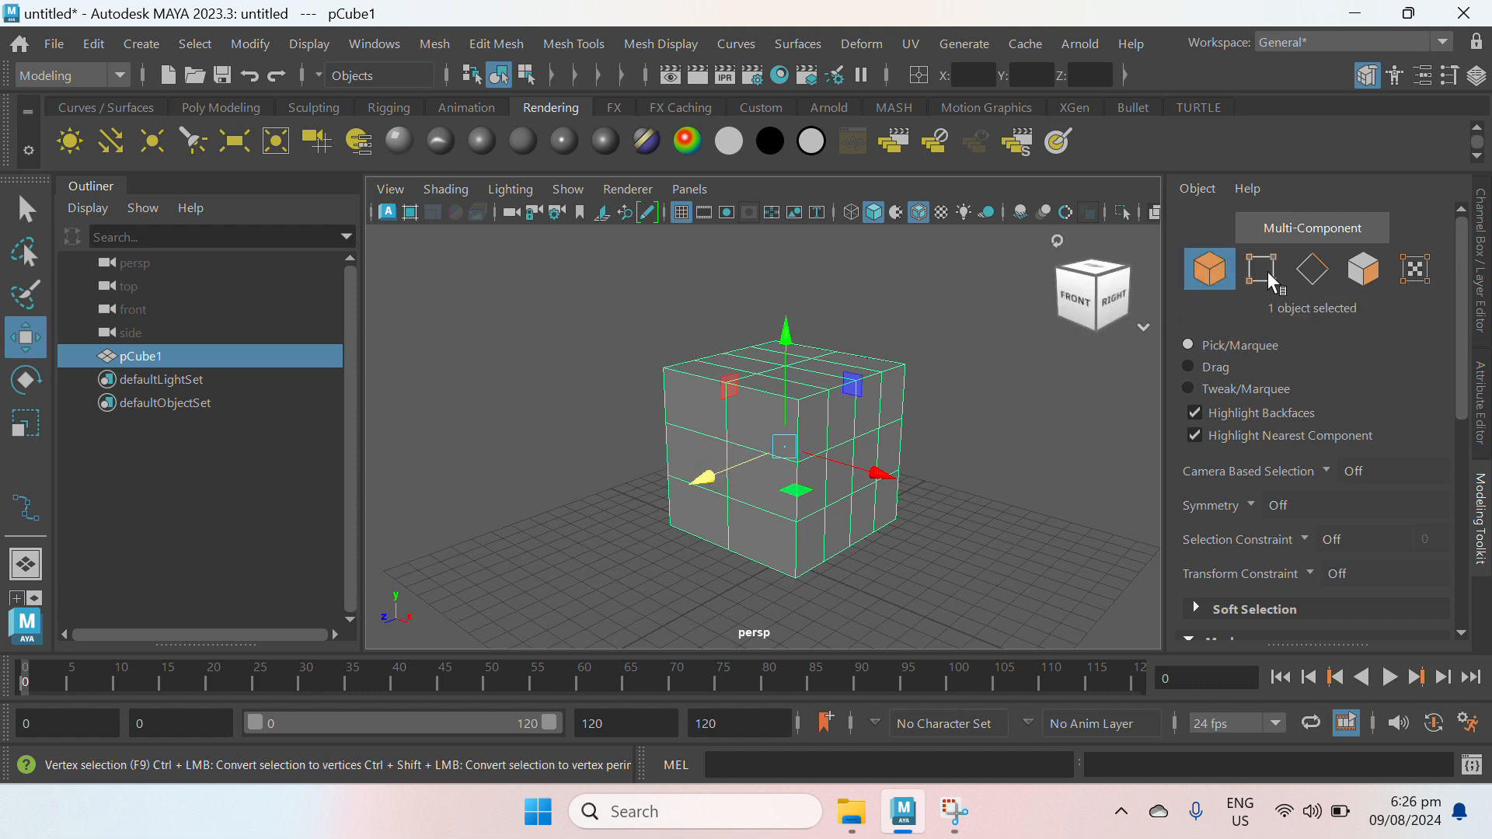
alt+drag(861, 494, 893, 466)
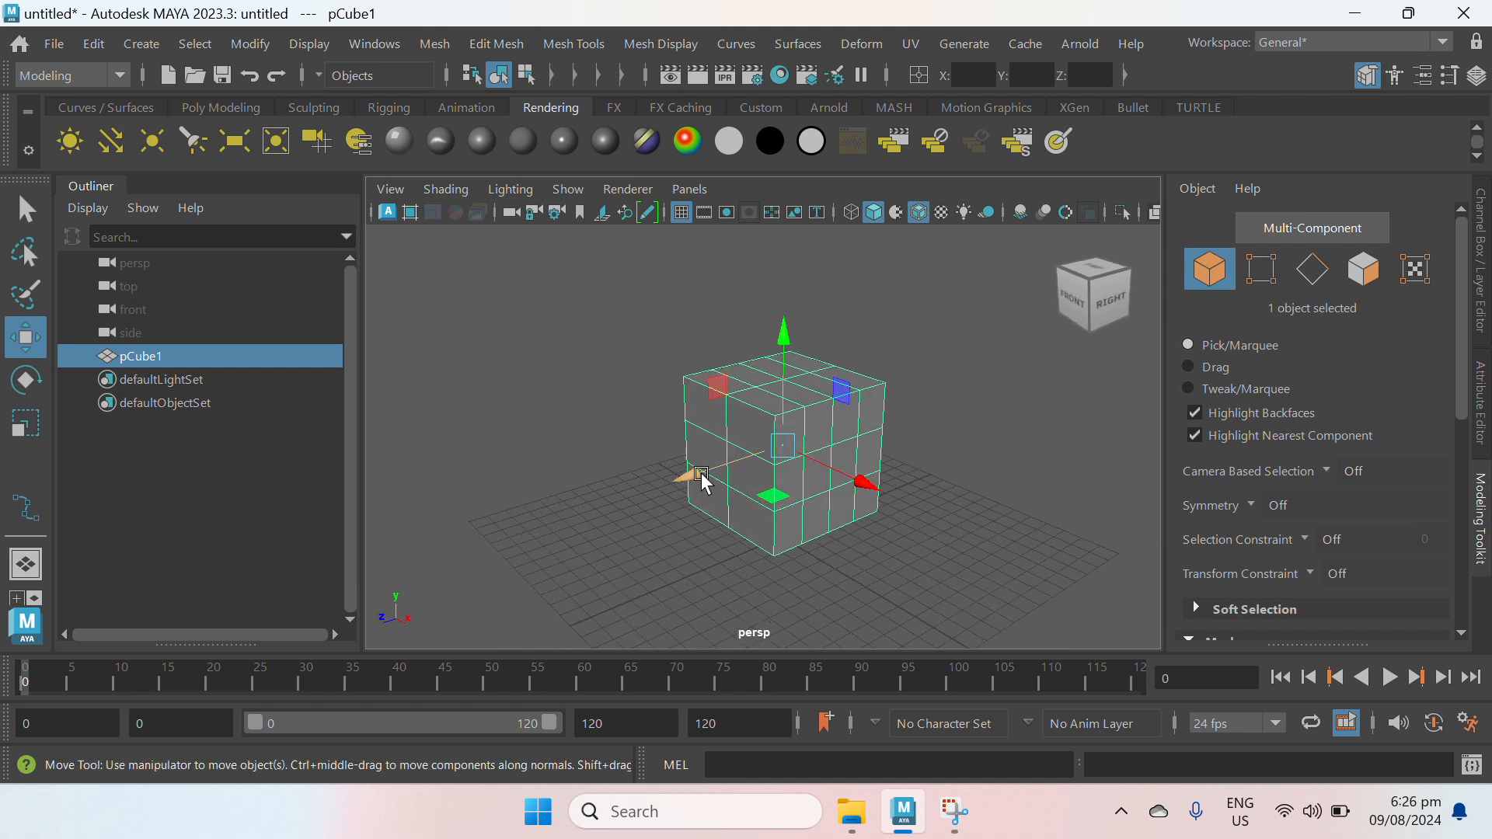
drag(704, 482, 738, 498)
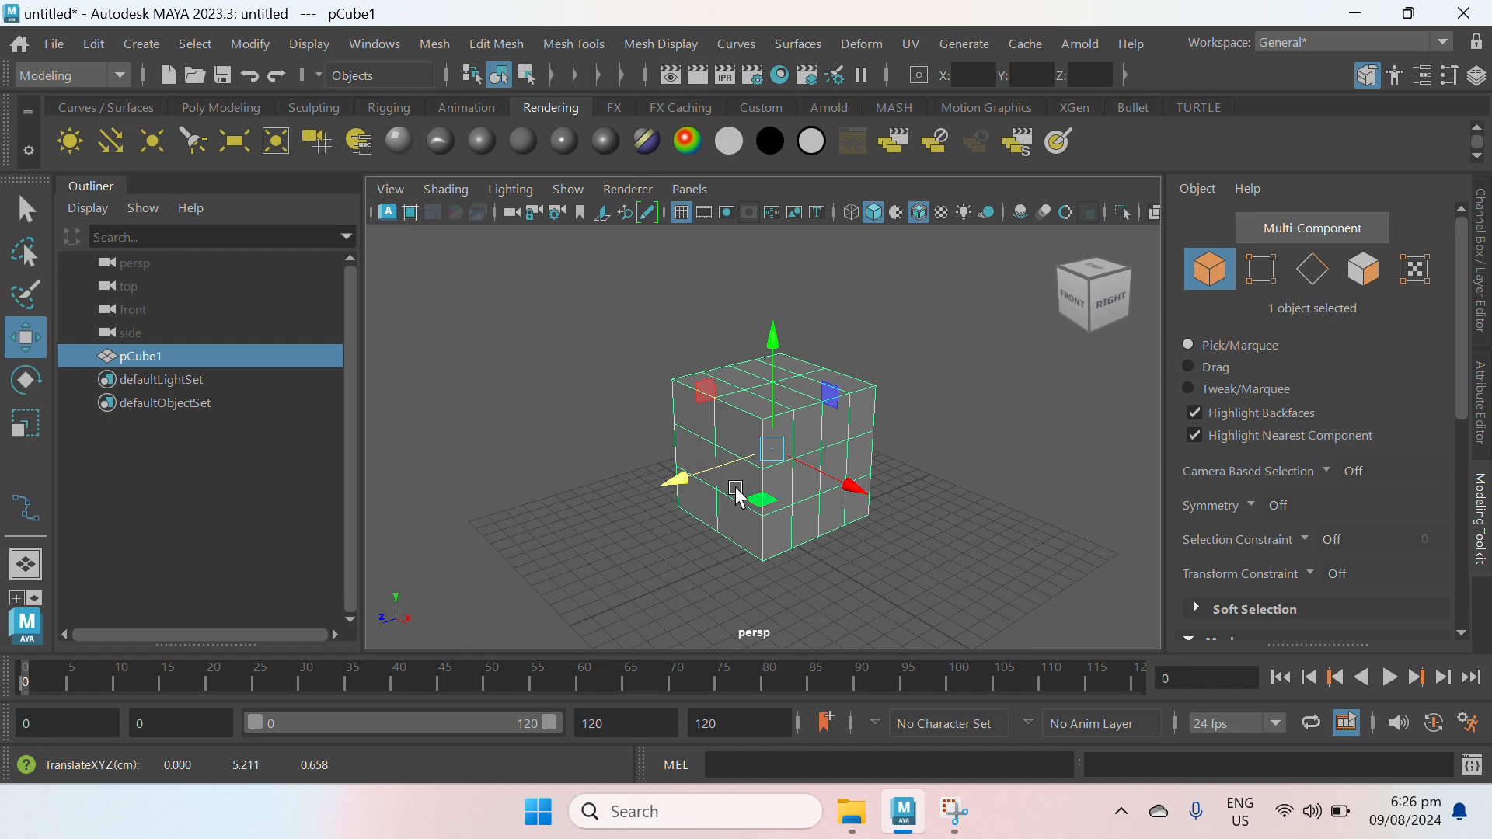
Step: Rotate the cube to tilt it, then scale it uniformly to about 9.03
key(e)
mouse_move(743, 376)
mouse_down()
mouse_move(673, 440)
mouse_move(733, 401)
mouse_up()
key(r)
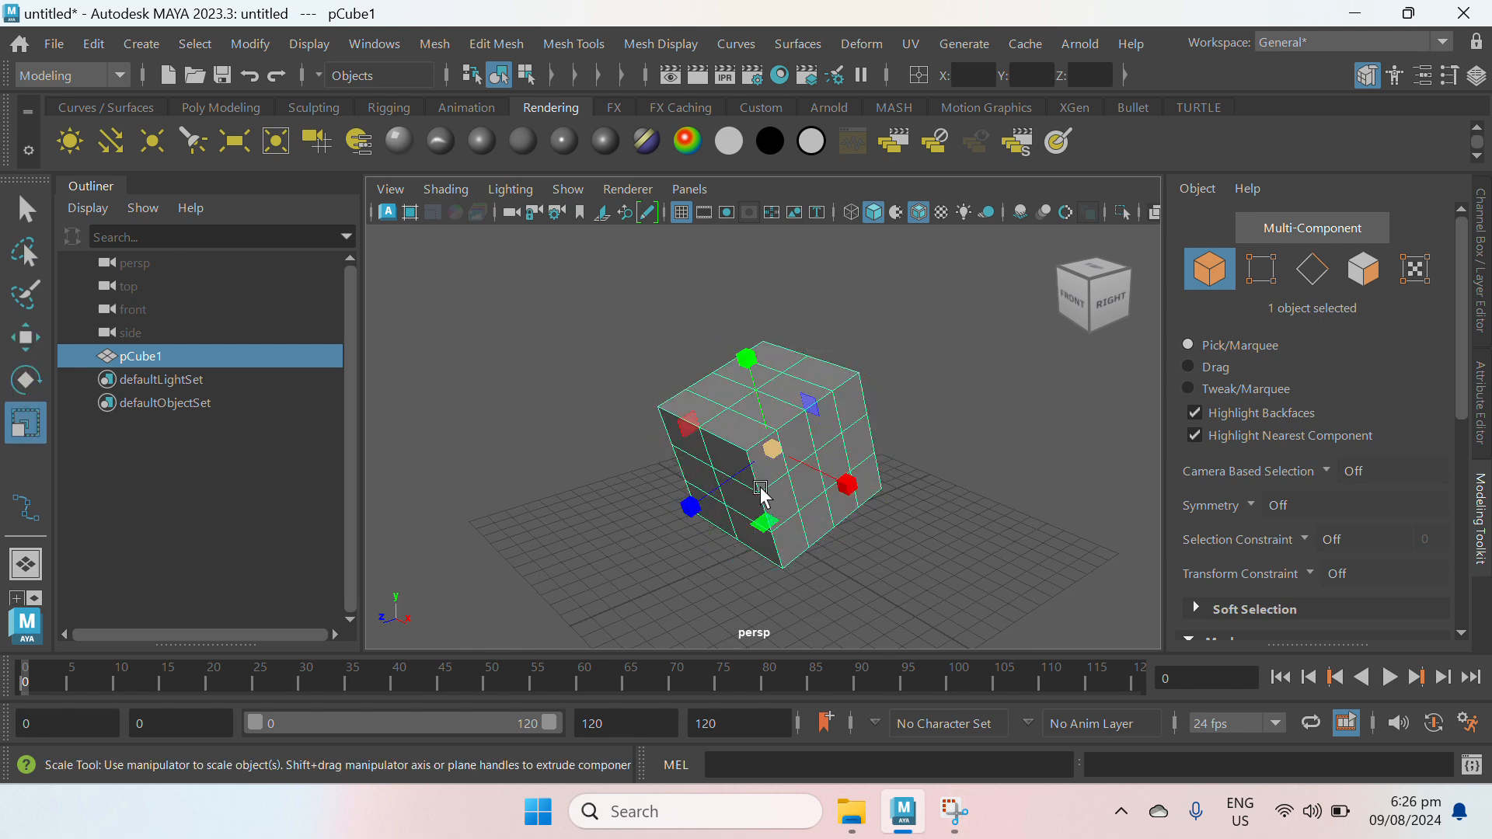
drag(773, 451, 821, 468)
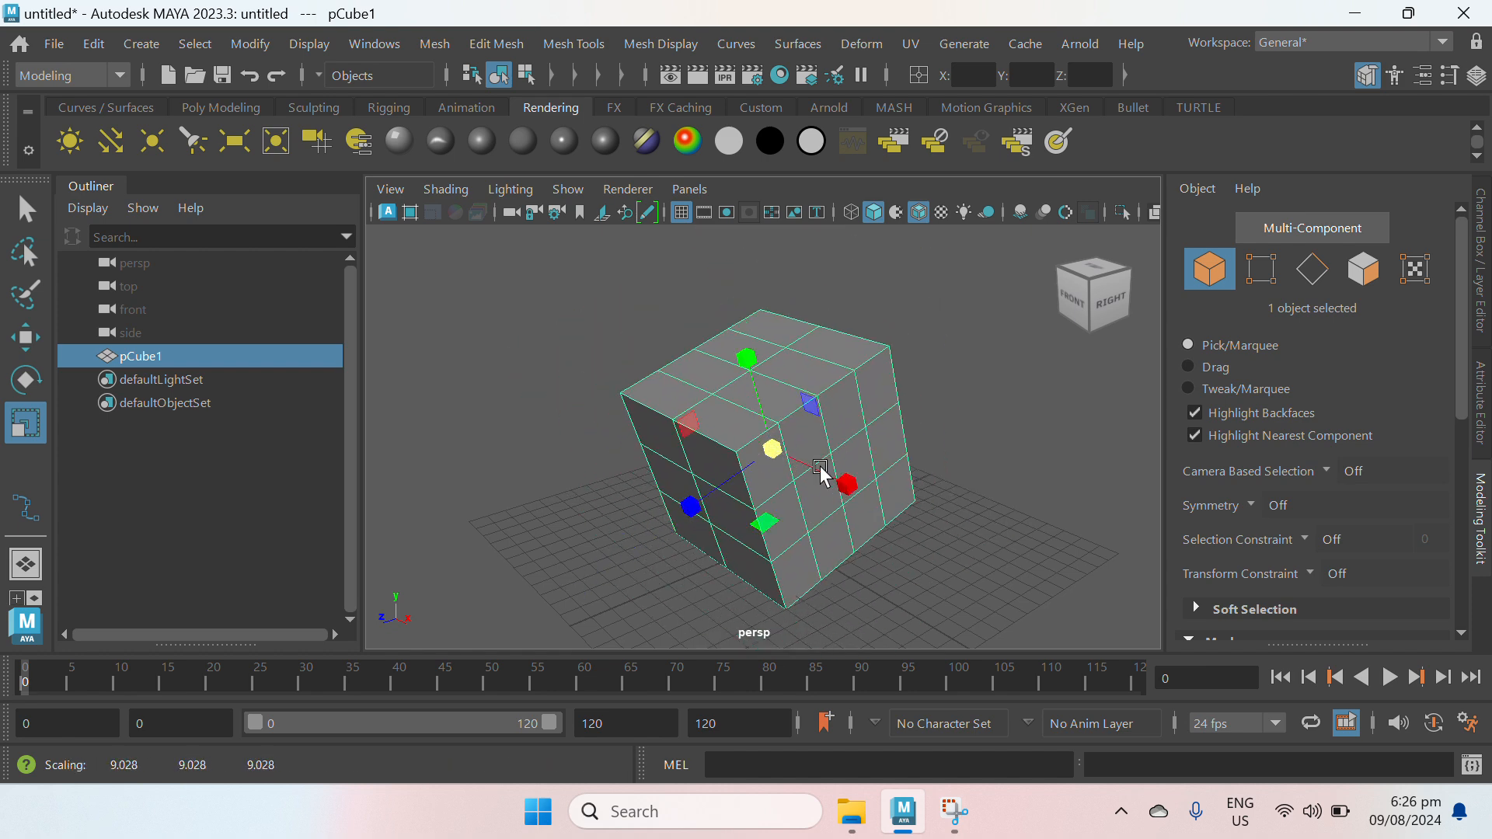
Step: Switch to vertex selection and select the group of vertices around the cube's upper front corner, including those behind it
click(1262, 270)
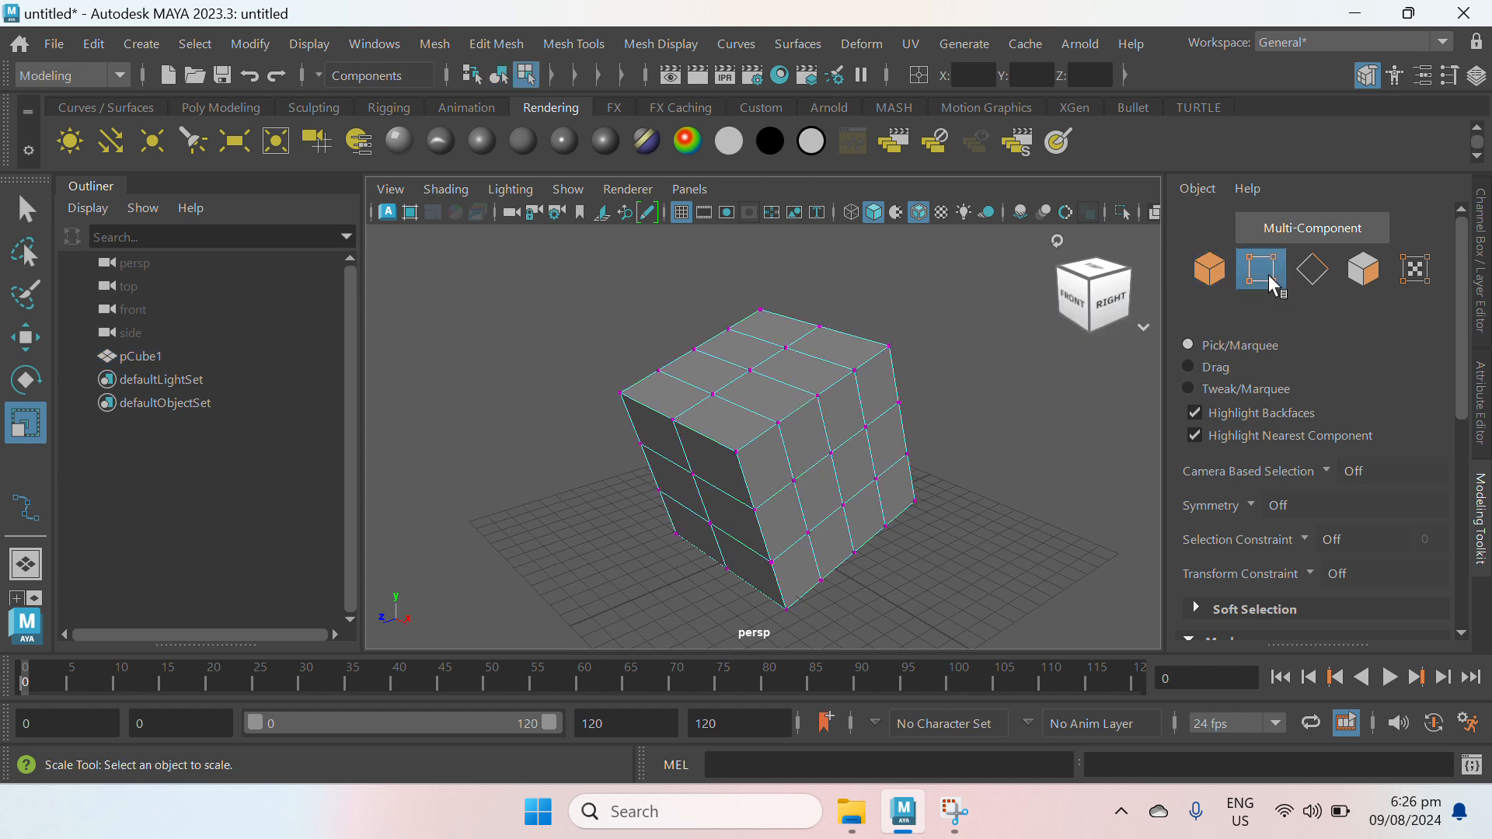
scroll(579, 361, up, 3)
click(560, 364)
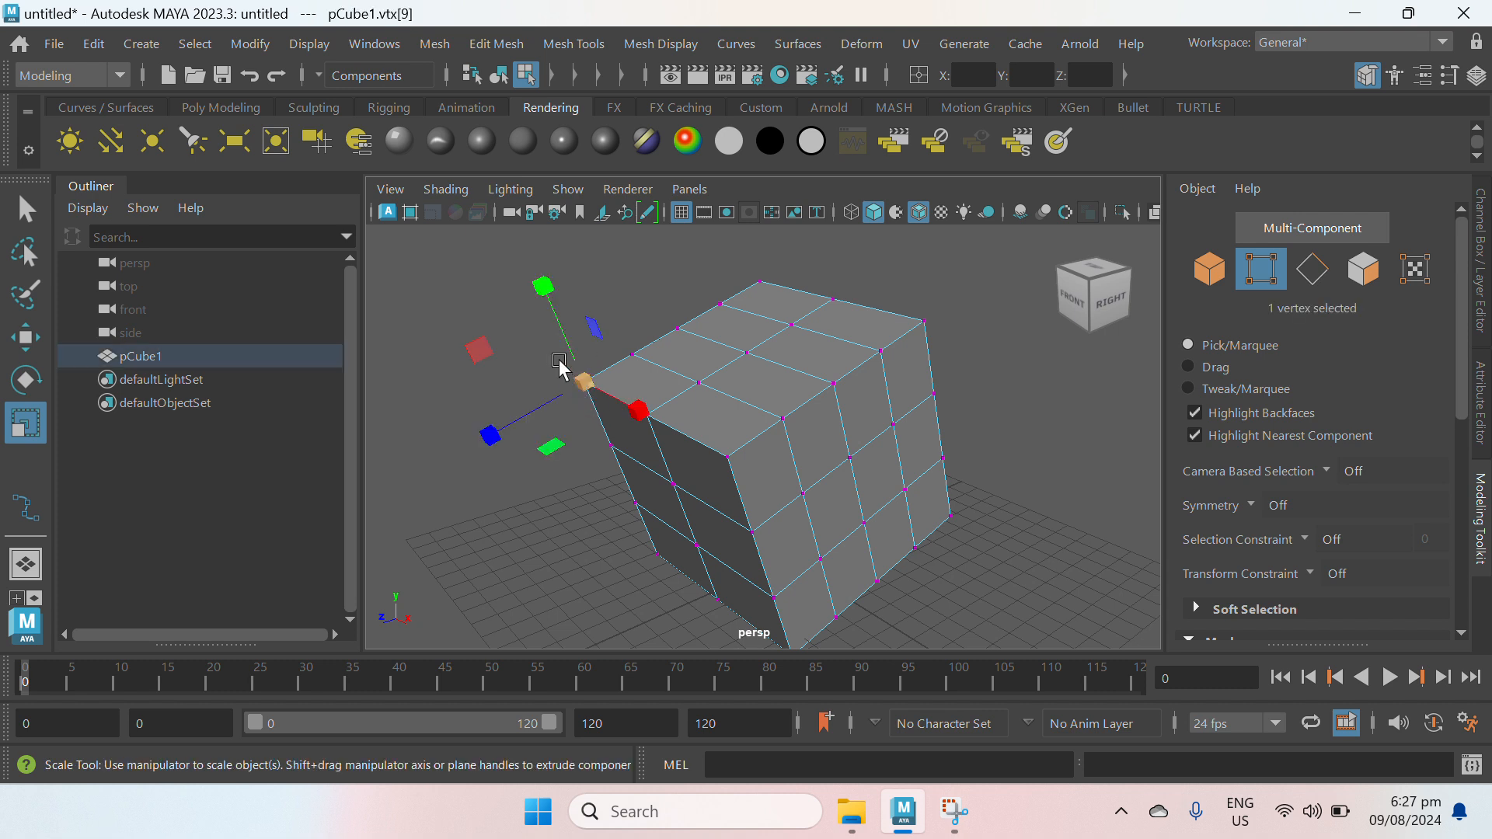
click(567, 399)
drag(563, 345, 600, 404)
drag(709, 501, 545, 314)
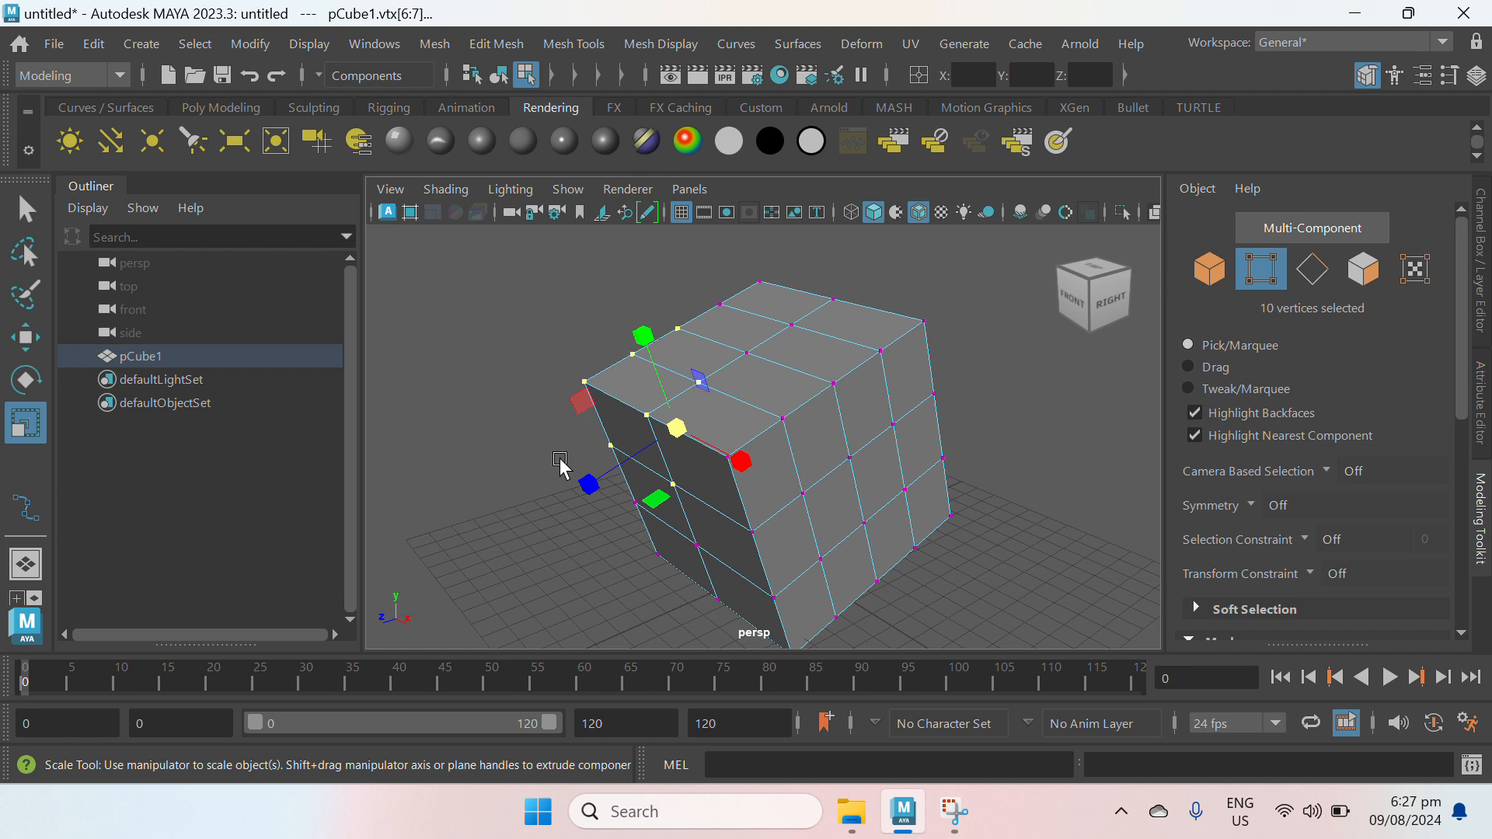
Step: Move the selected corner vertices outward from the cube, and try the rotate and scale manipulators on them
key(w)
drag(675, 428, 602, 405)
key(e)
key(r)
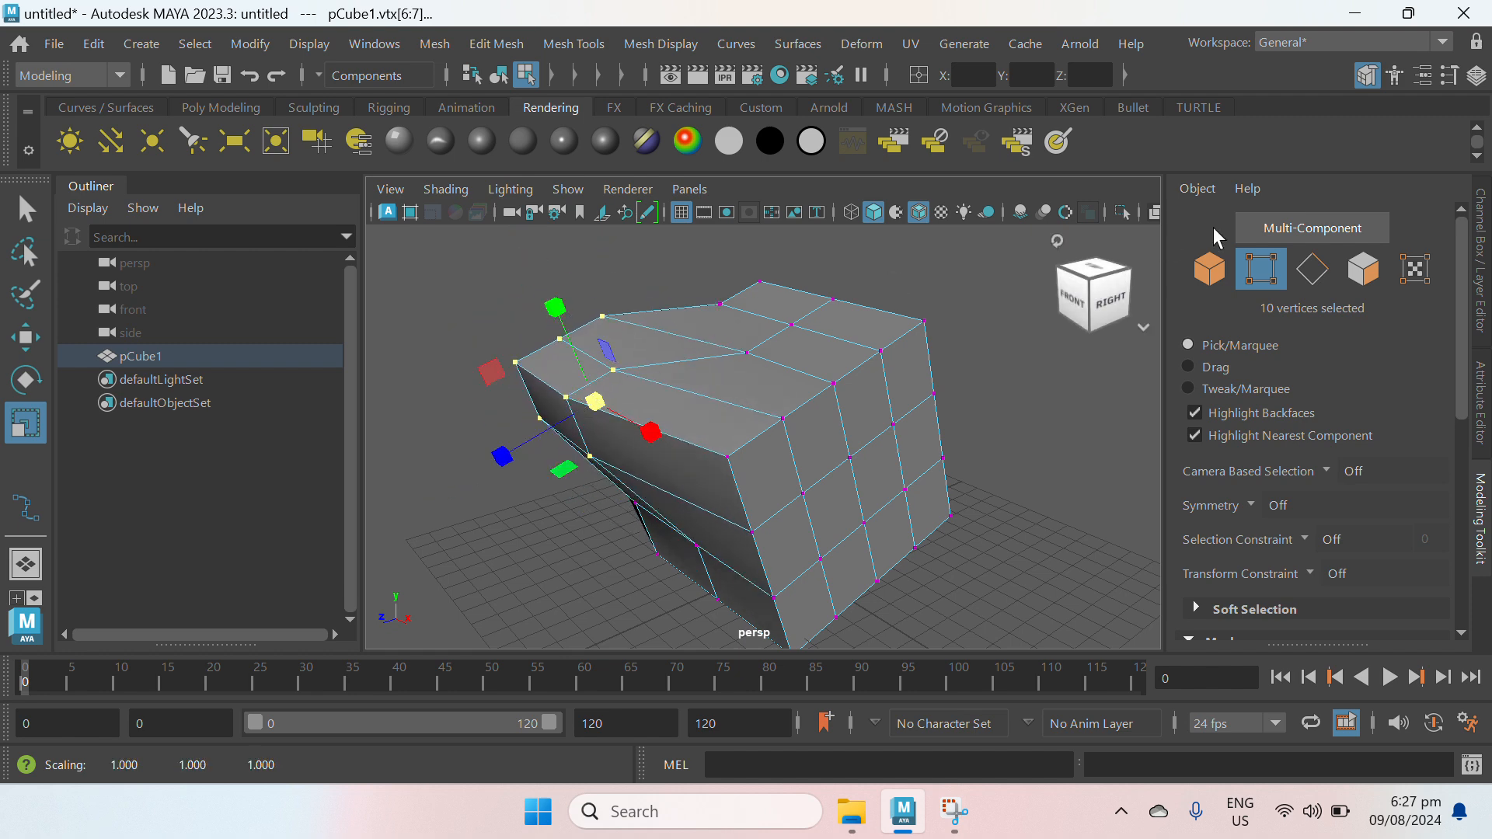
Step: Switch to edge selection and select five edges running across the cube's top and down its right-facing side
click(1312, 270)
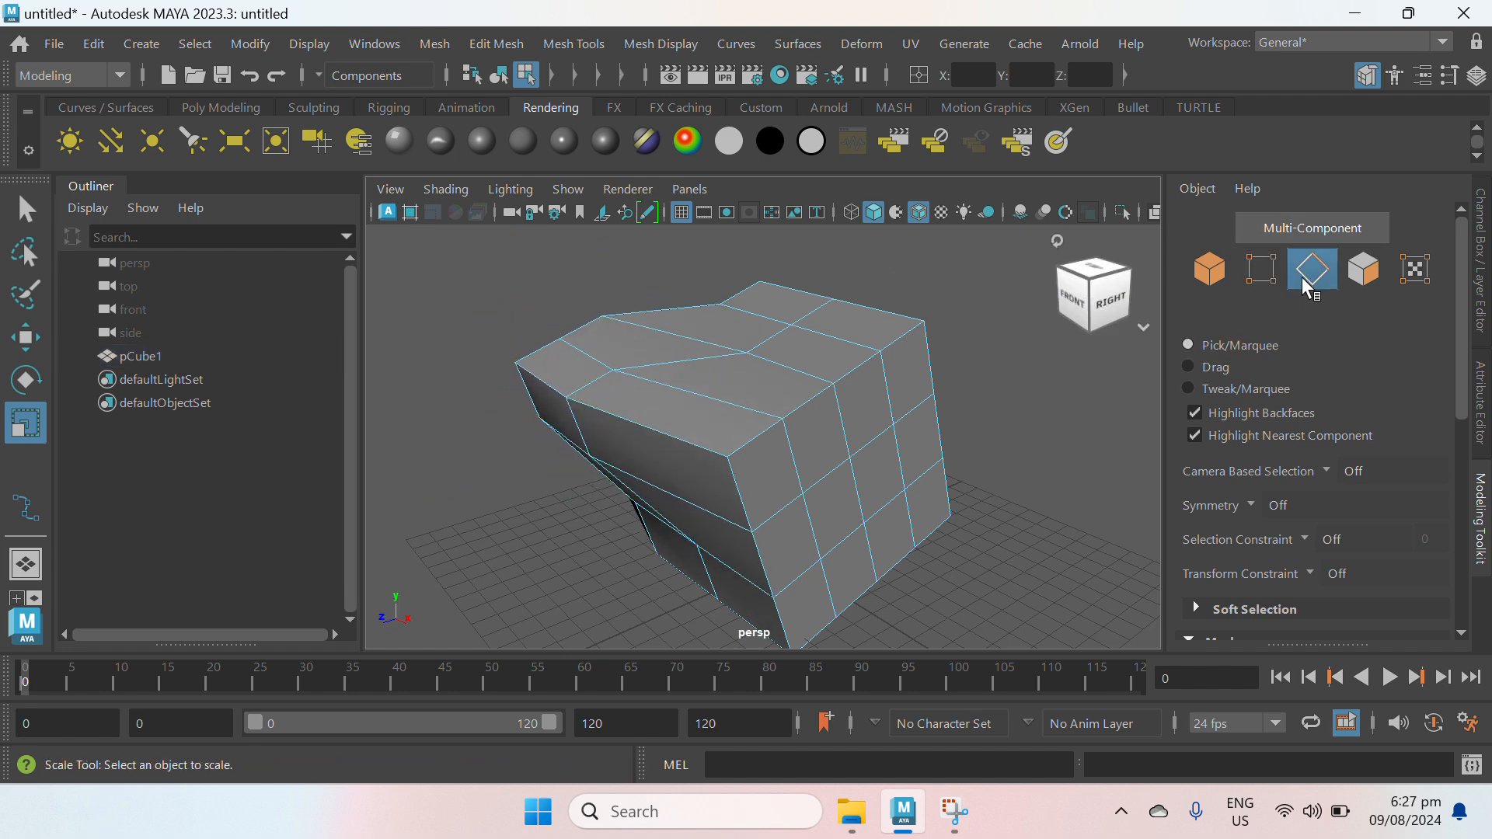
click(717, 389)
shift+click(793, 459)
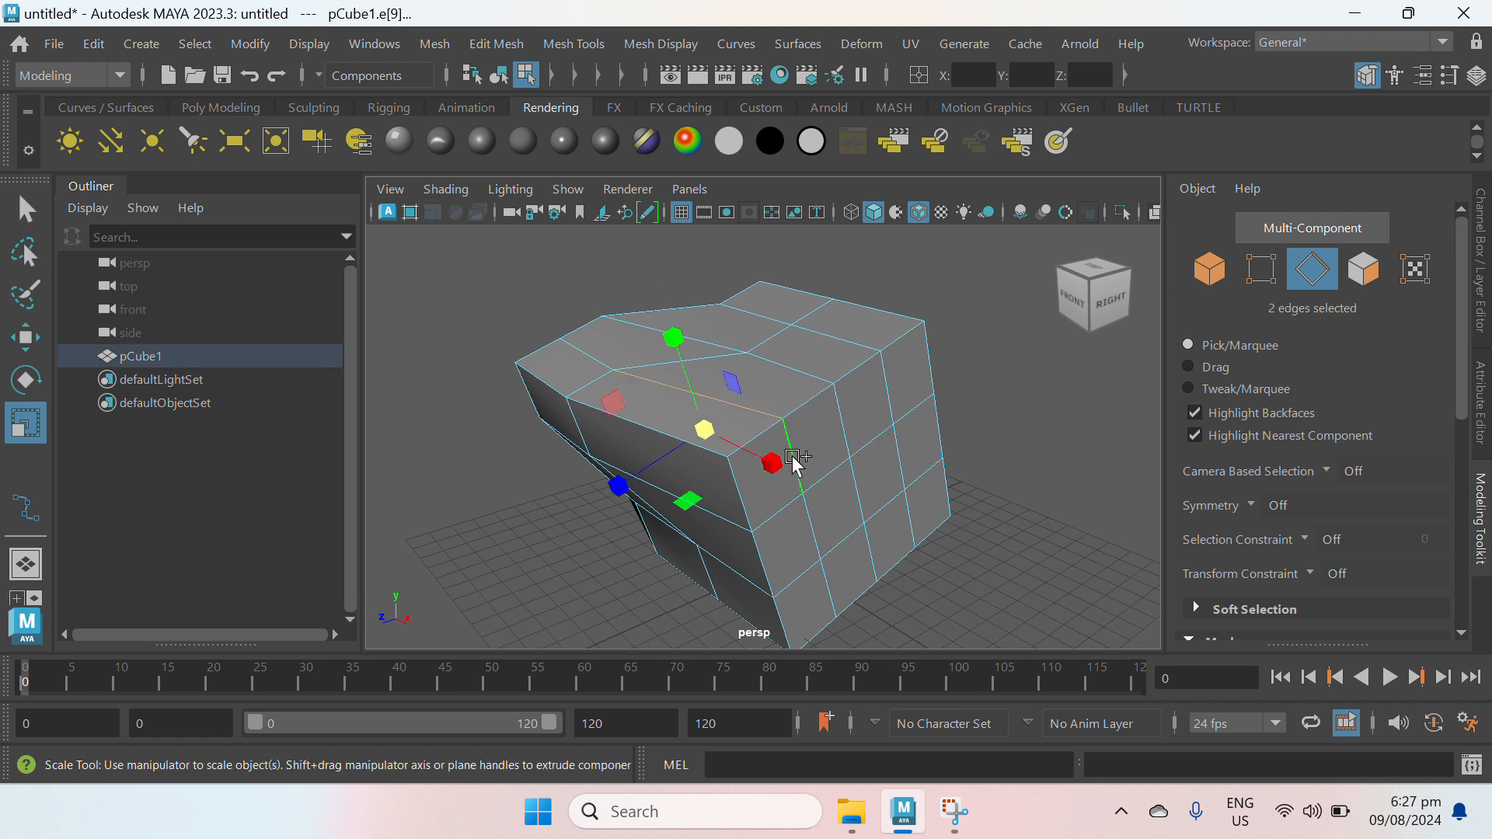
shift+click(820, 535)
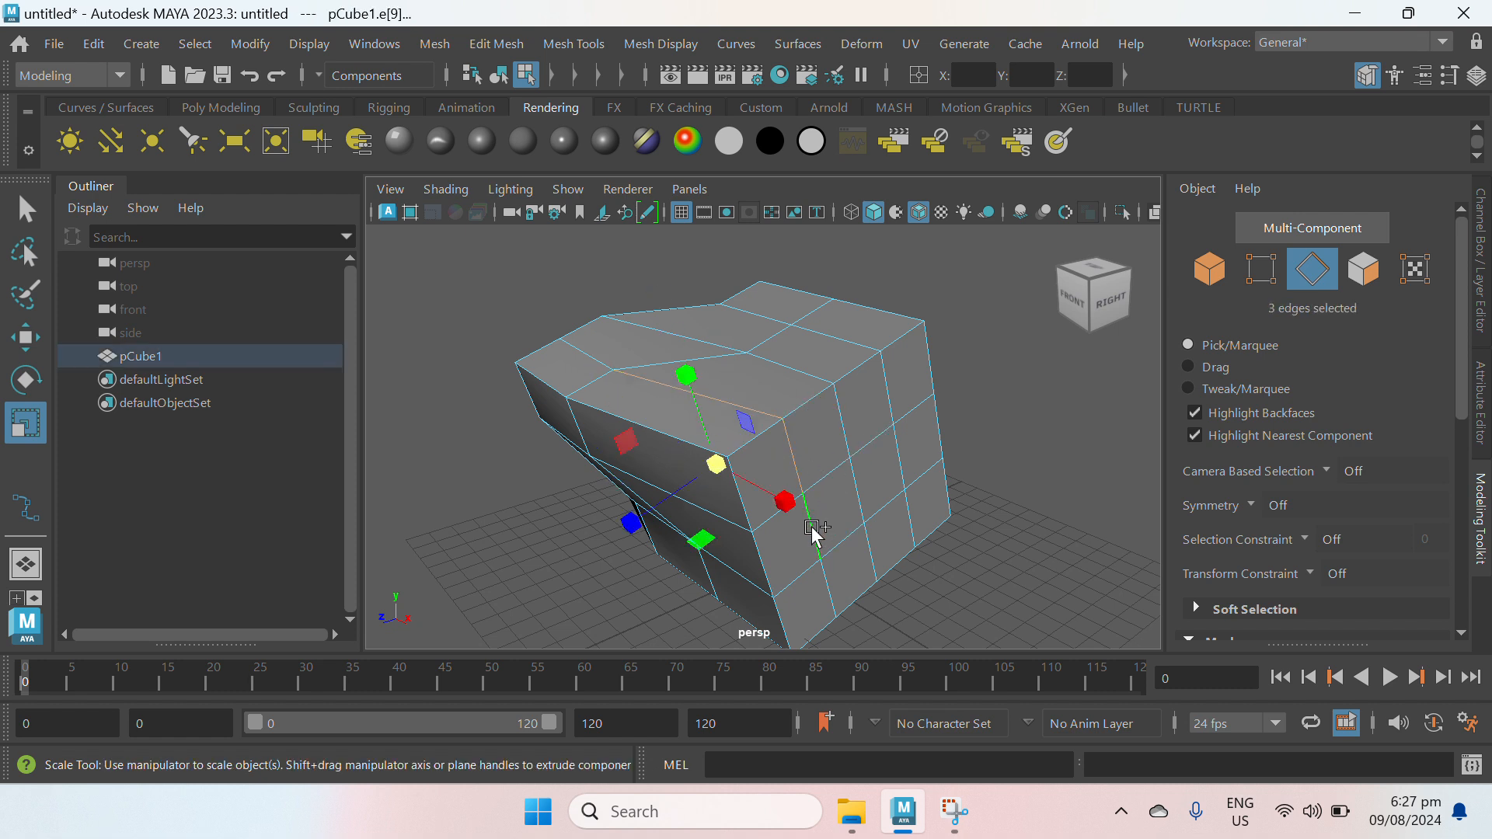
shift+click(836, 428)
shift+click(796, 359)
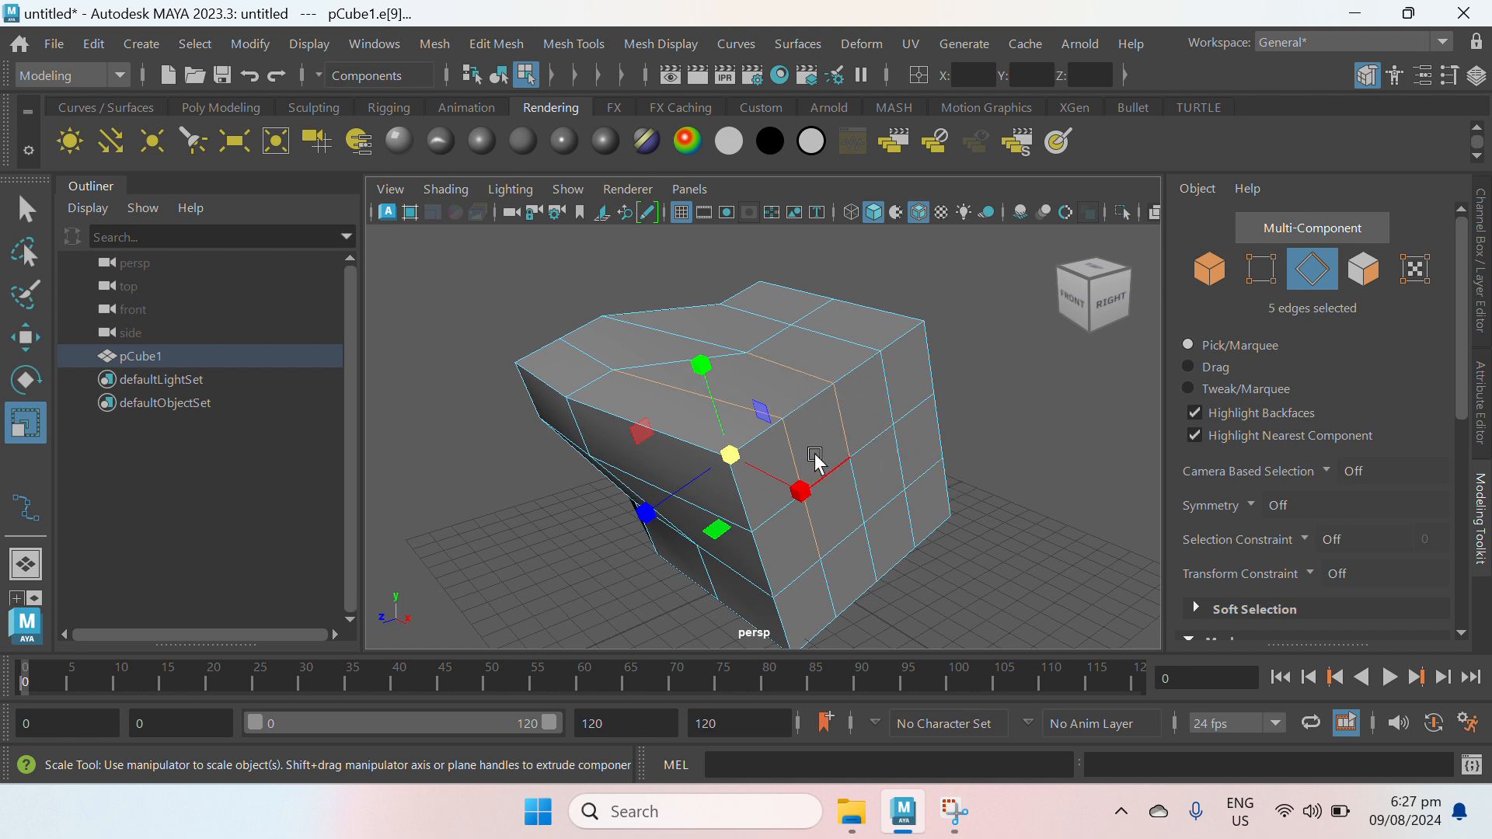
Step: Move the five selected edges slightly to reshape the surface, and bring up the rotate and scale manipulators on them
key(w)
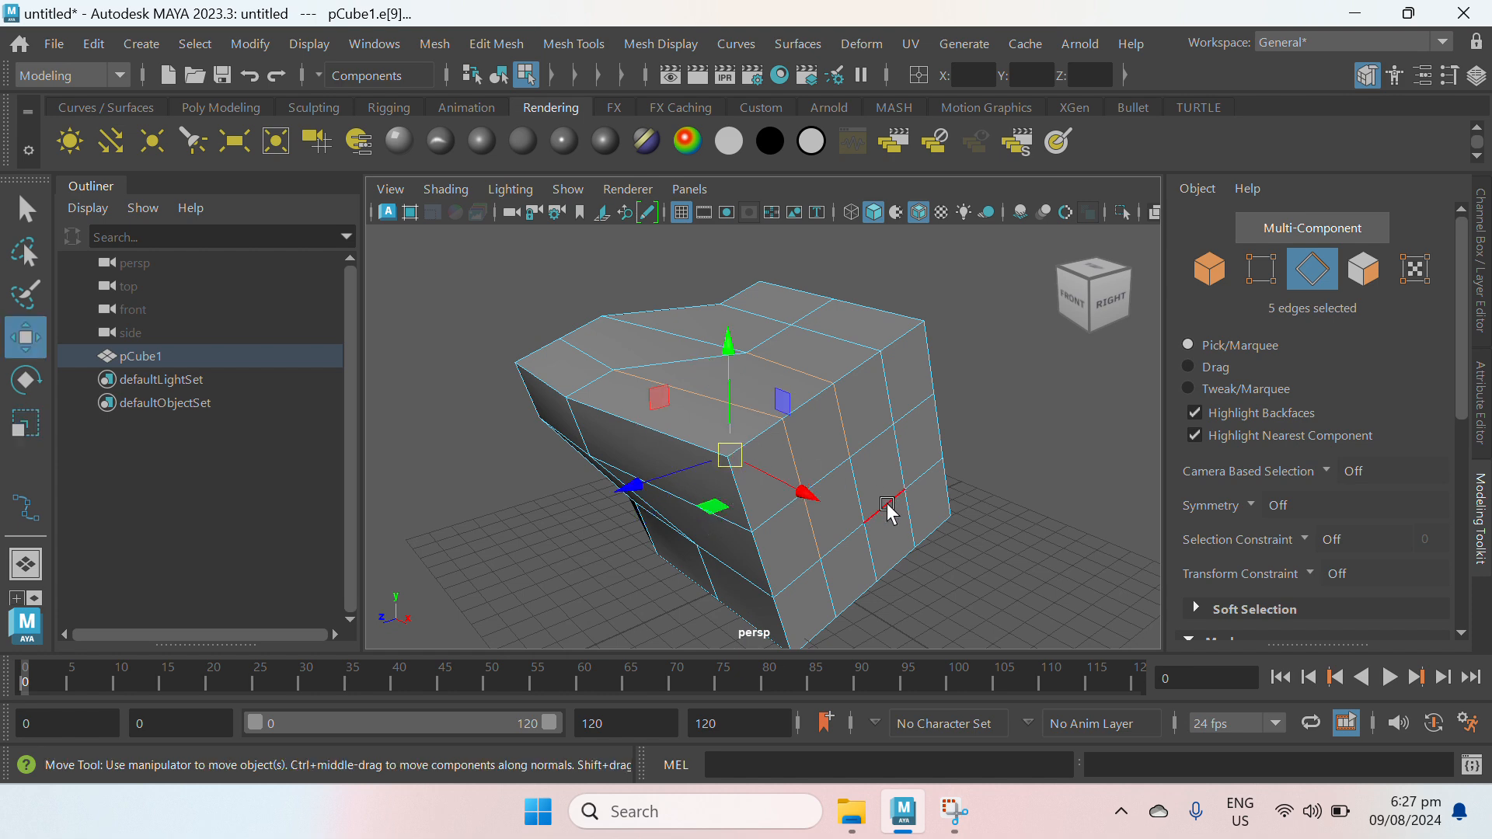
drag(734, 456, 732, 425)
key(e)
key(r)
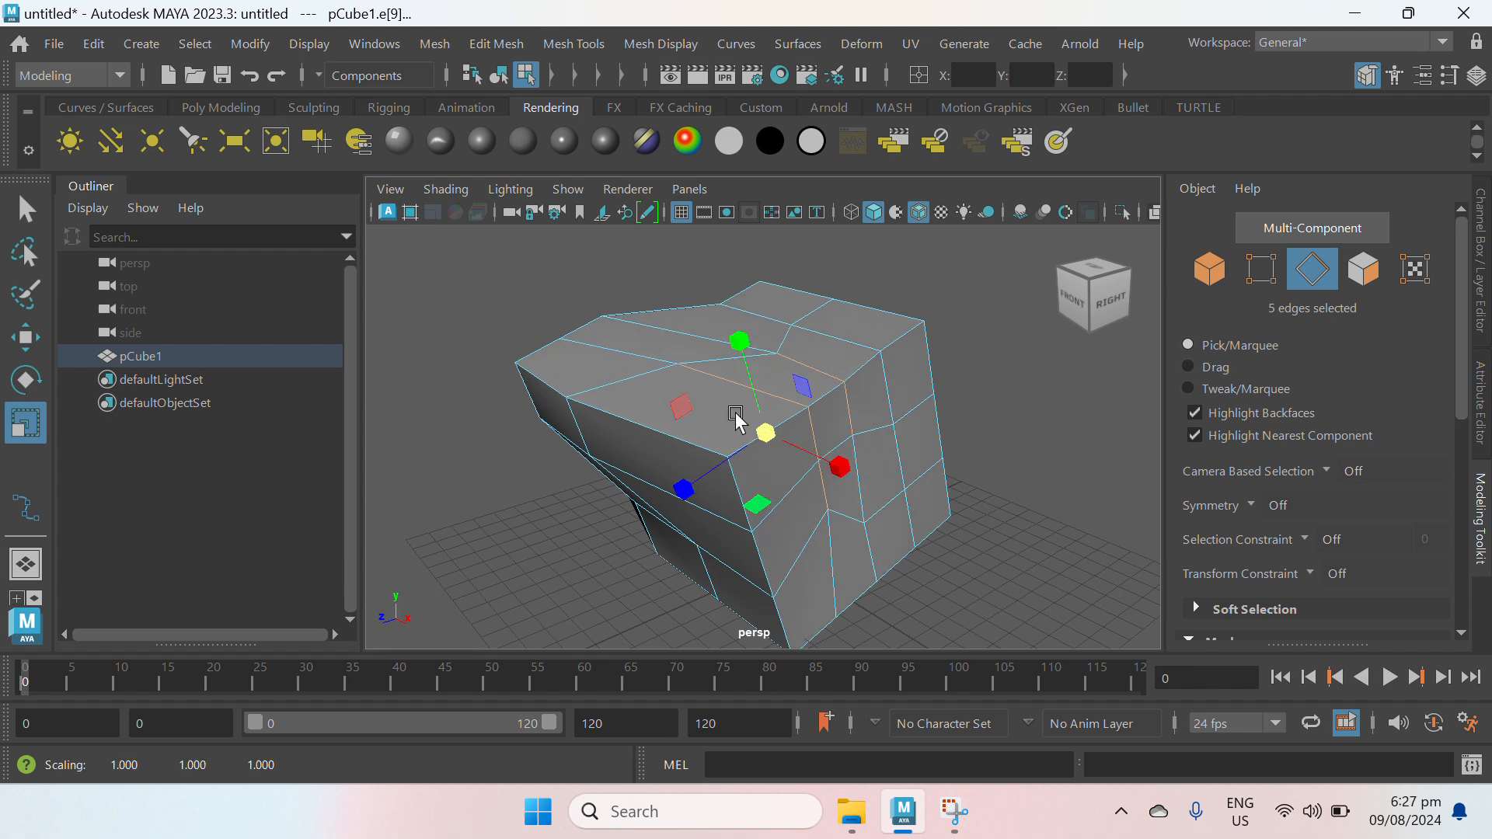
Step: Switch to face selection and select the four adjacent faces on the front part of the cube's top
click(1362, 276)
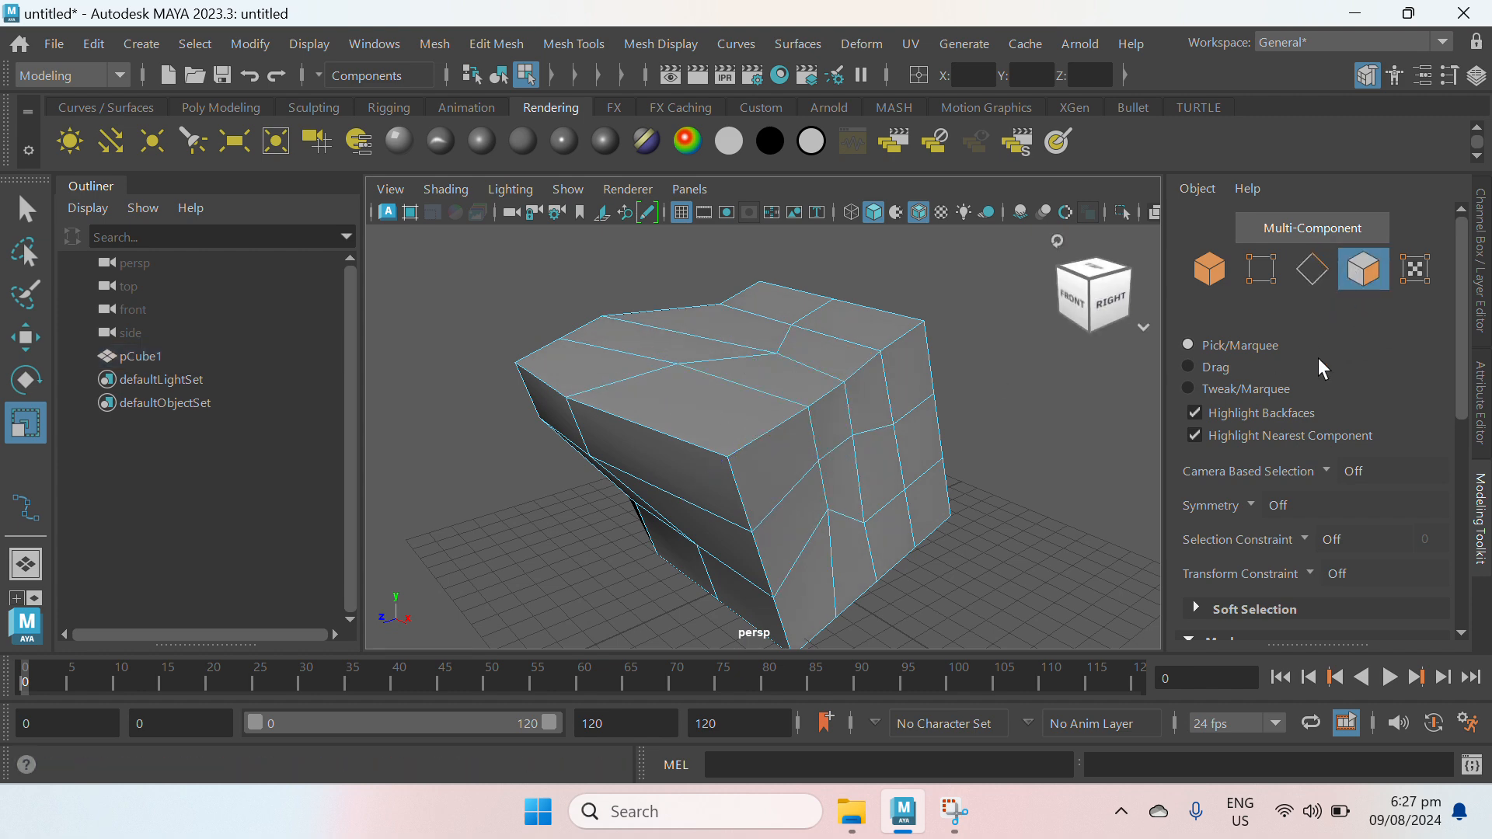
click(749, 423)
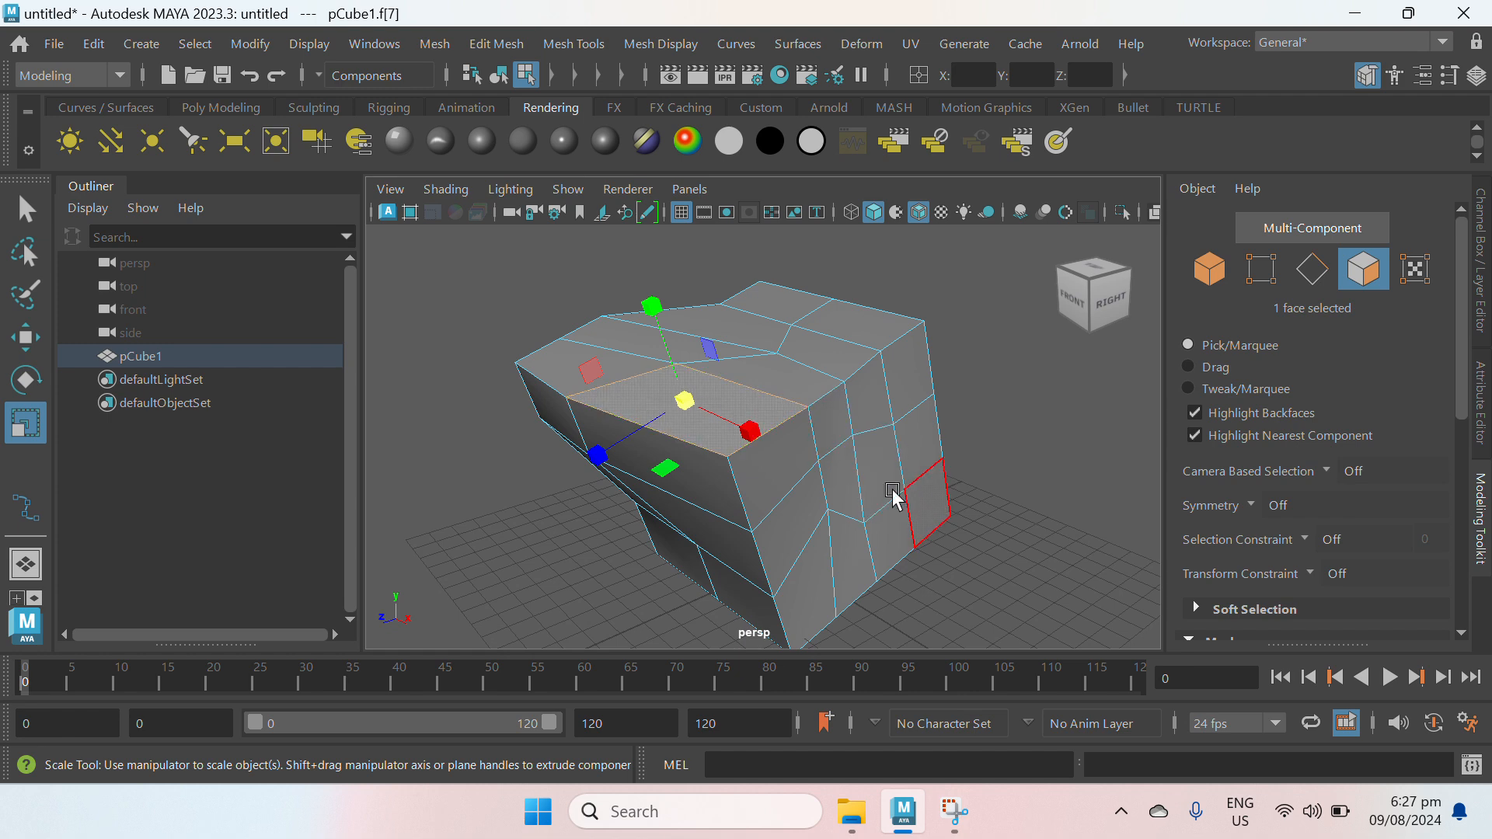
alt+drag(918, 458, 943, 443)
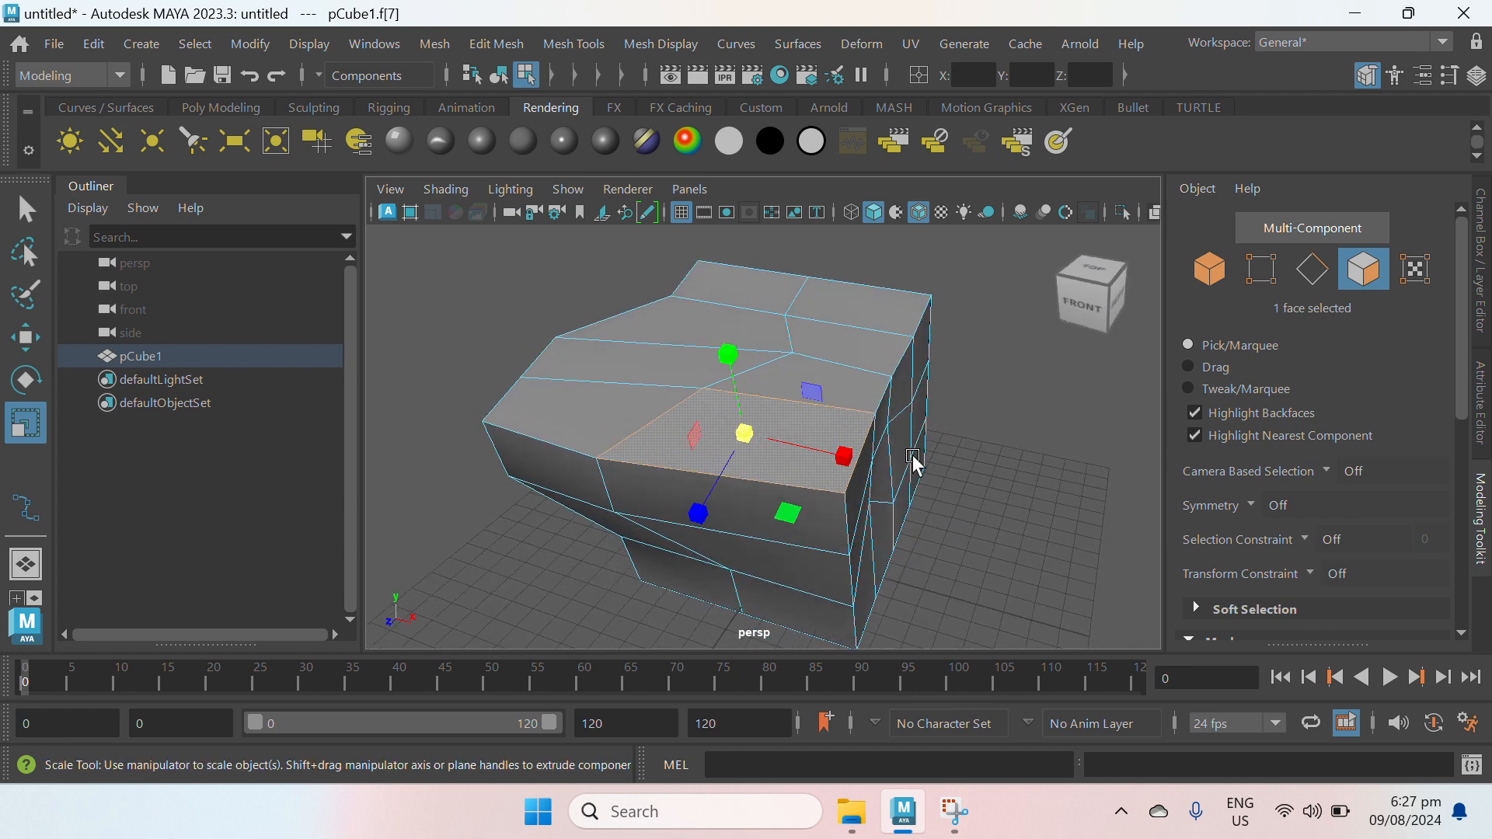
shift+click(602, 404)
shift+click(610, 353)
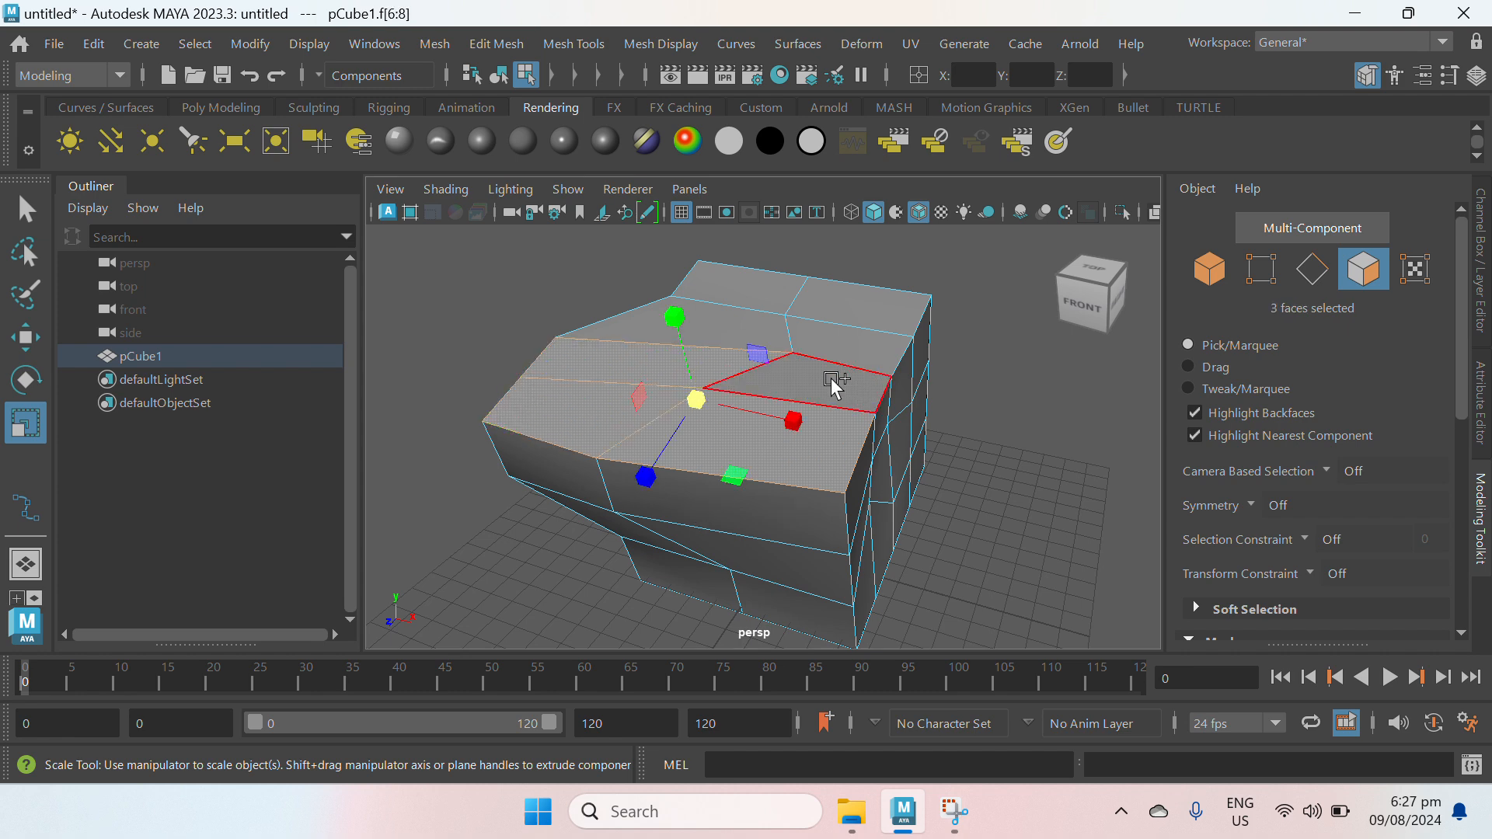
shift+click(835, 385)
Step: Raise the four selected top faces above the rest of the cube, and bring up the rotate manipulator on them
key(e)
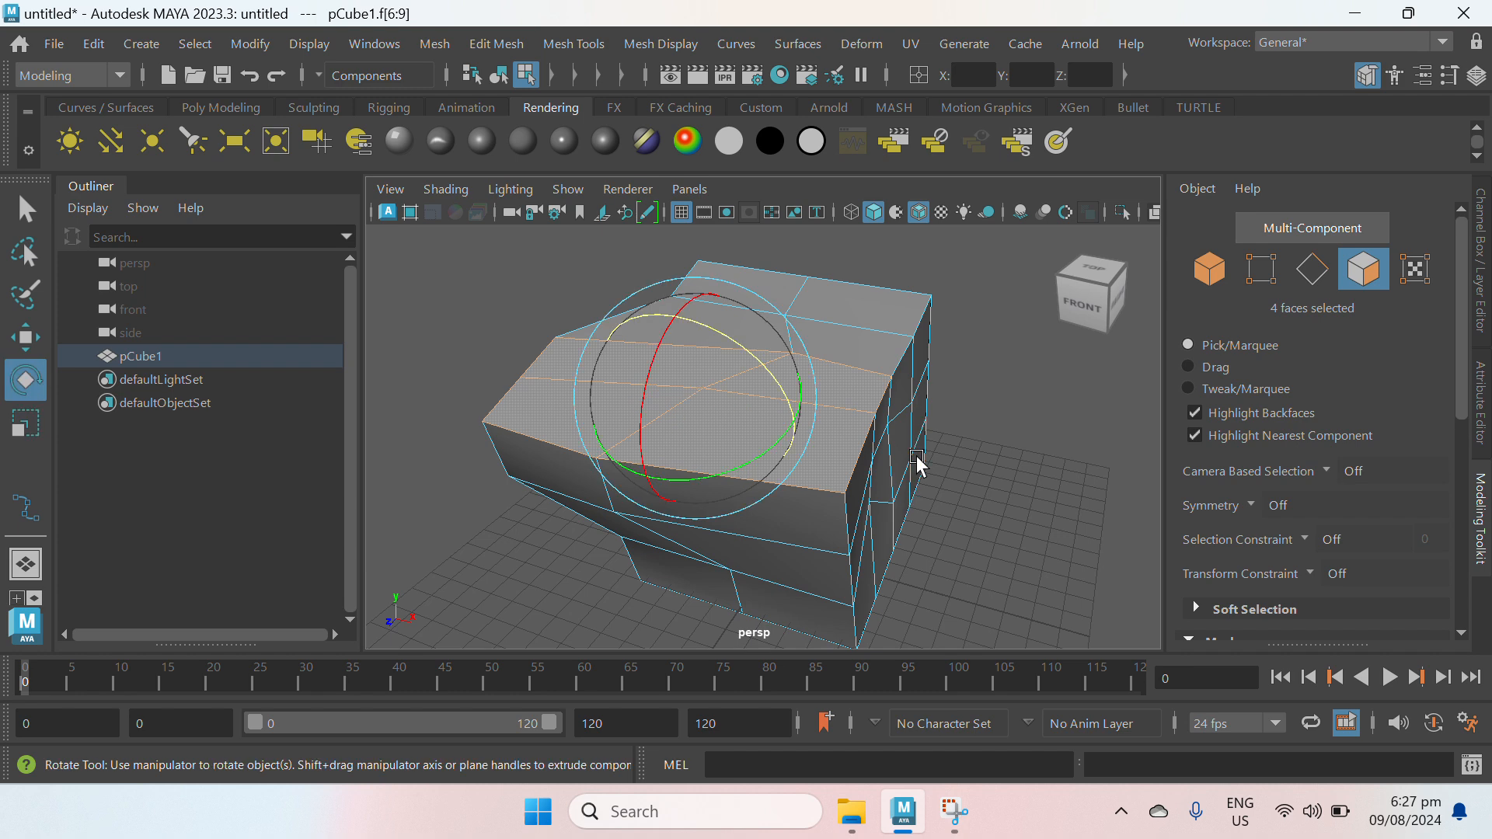
key(w)
drag(692, 381, 687, 347)
key(e)
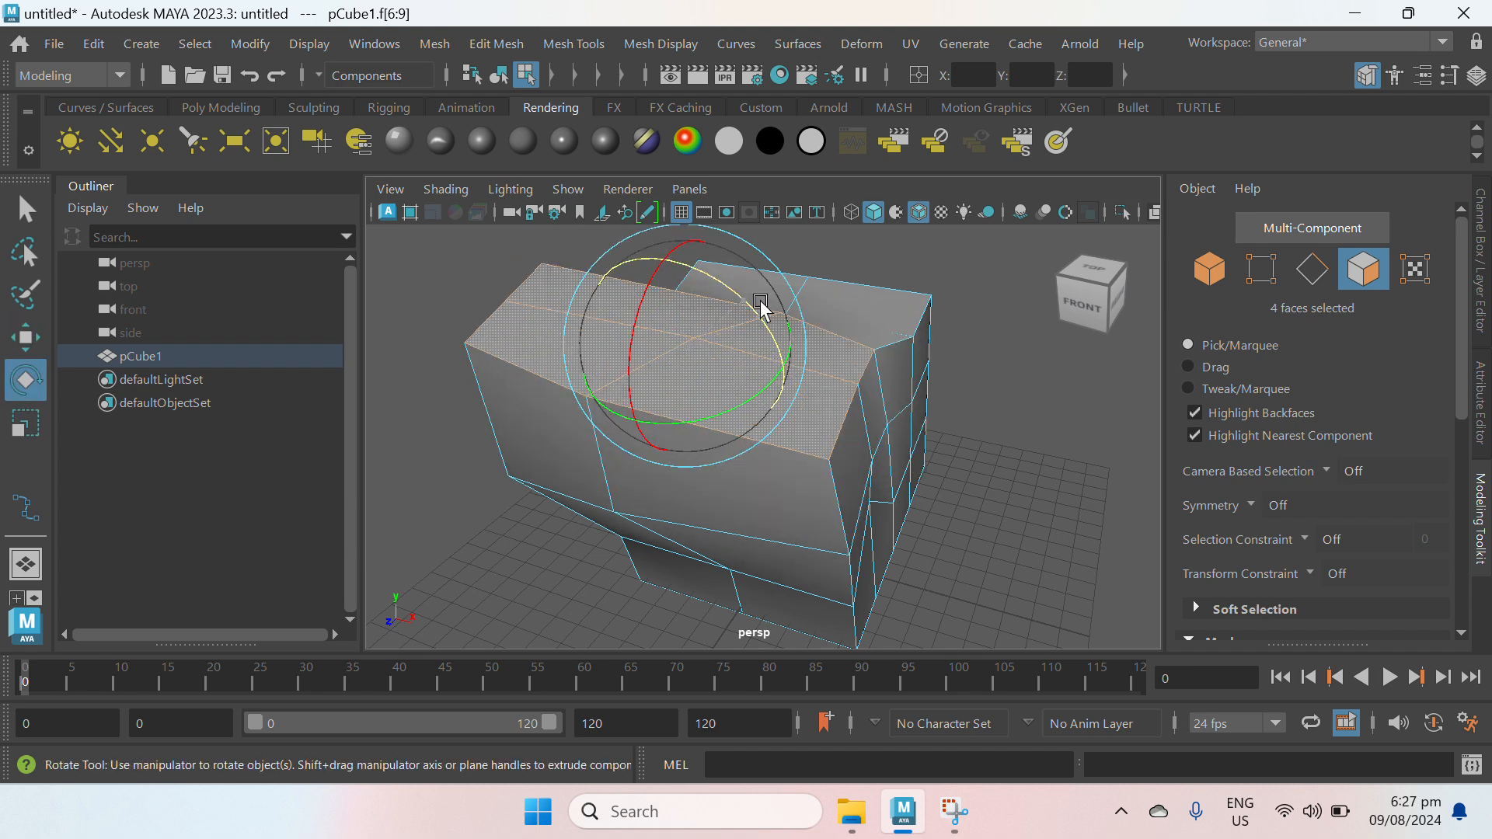
Step: Scale the four raised faces down uniformly and return to object selection of the whole cube
key(r)
drag(690, 347, 603, 350)
alt+drag(926, 422, 851, 432)
click(1197, 277)
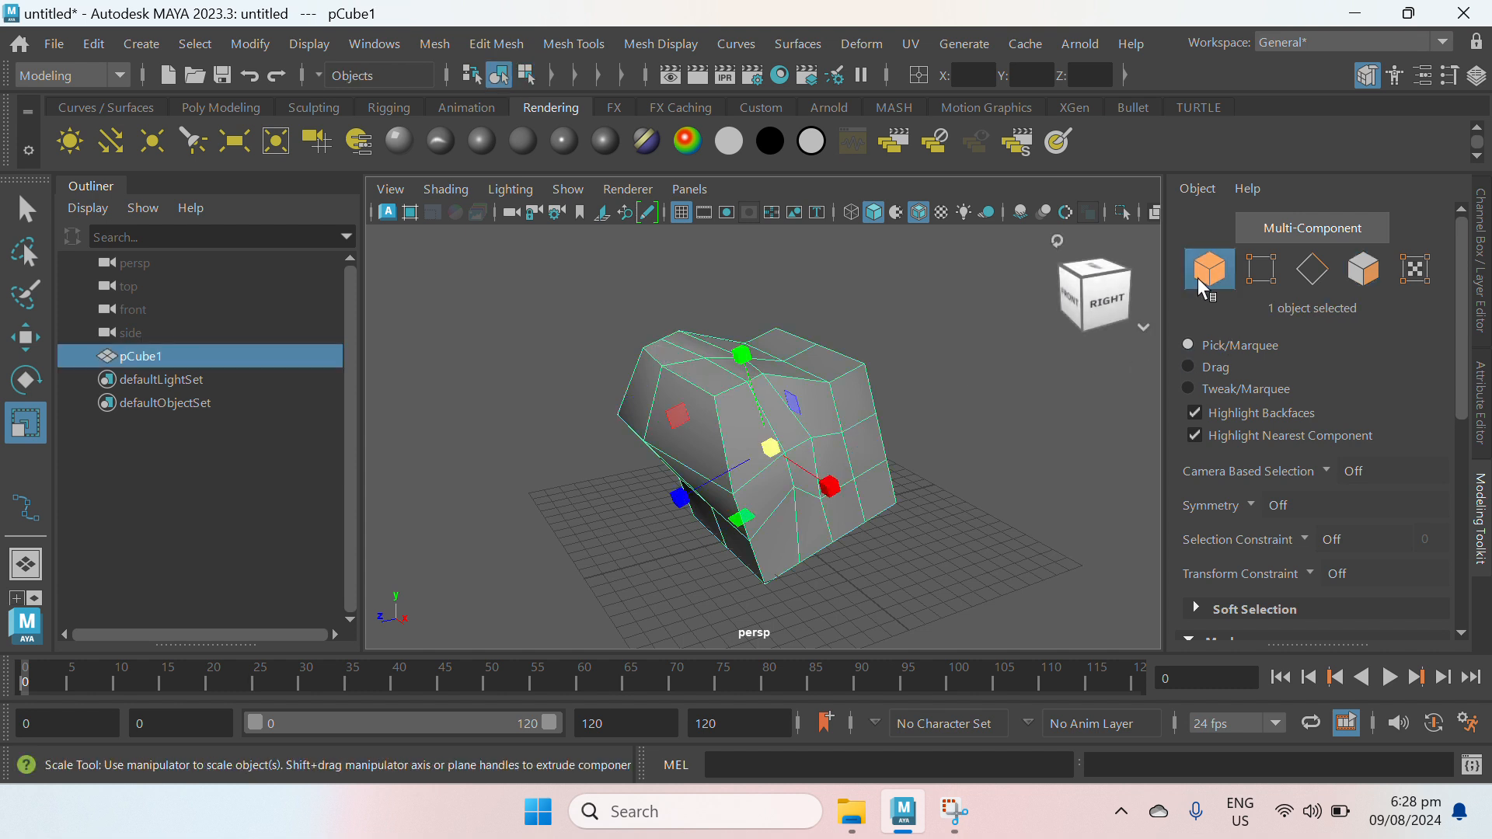